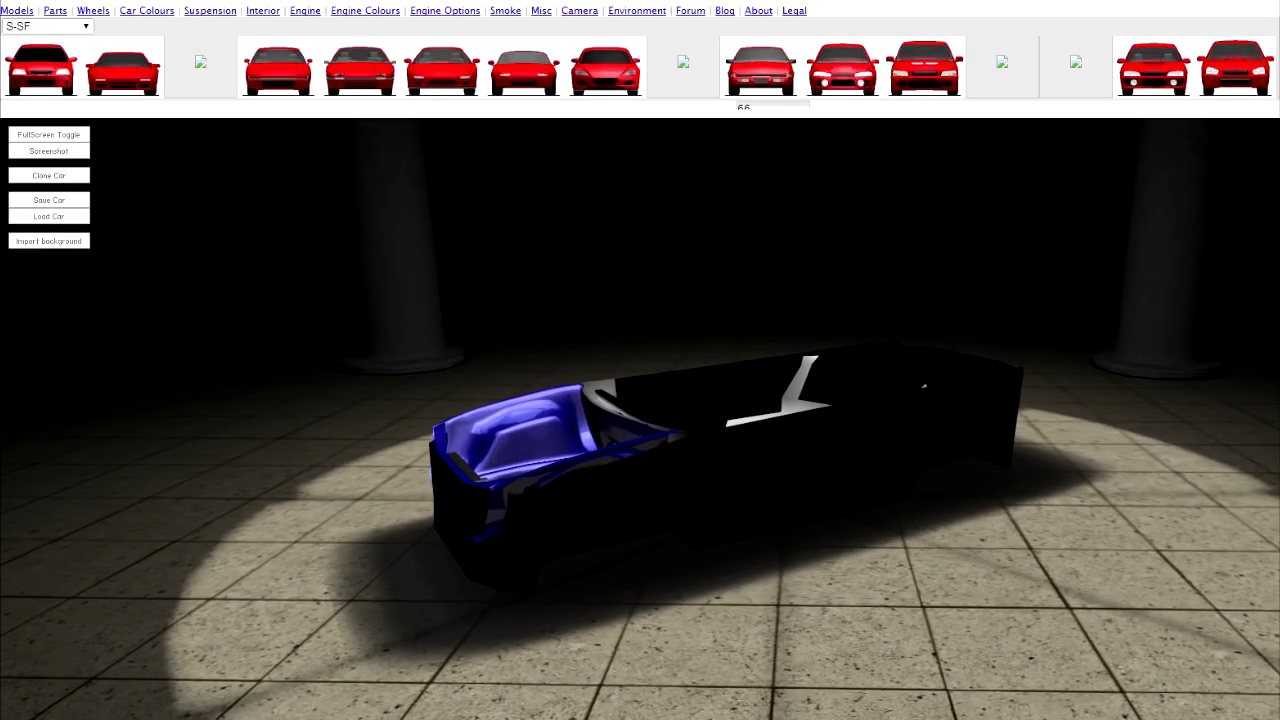
- Fit the S-SF SUV roof and rear section to the car body
left_click(55, 10)
left_click(24, 44)
left_click(69, 76)
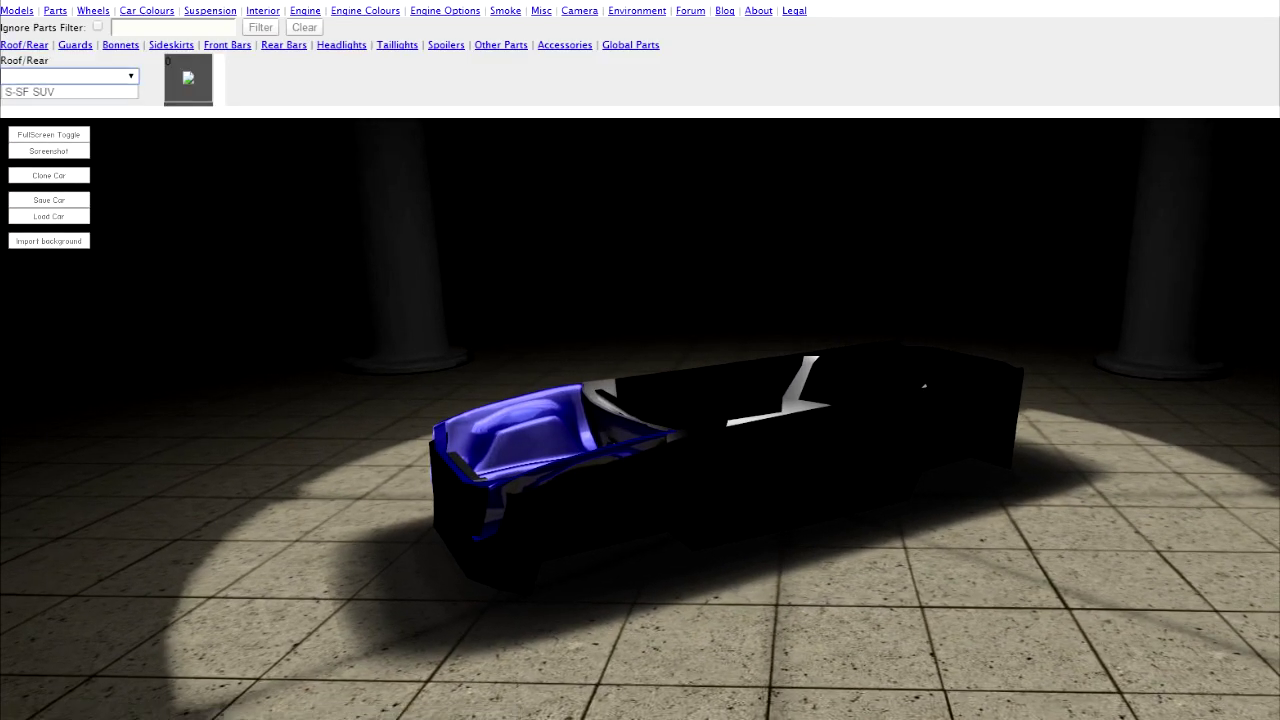
left_click(69, 92)
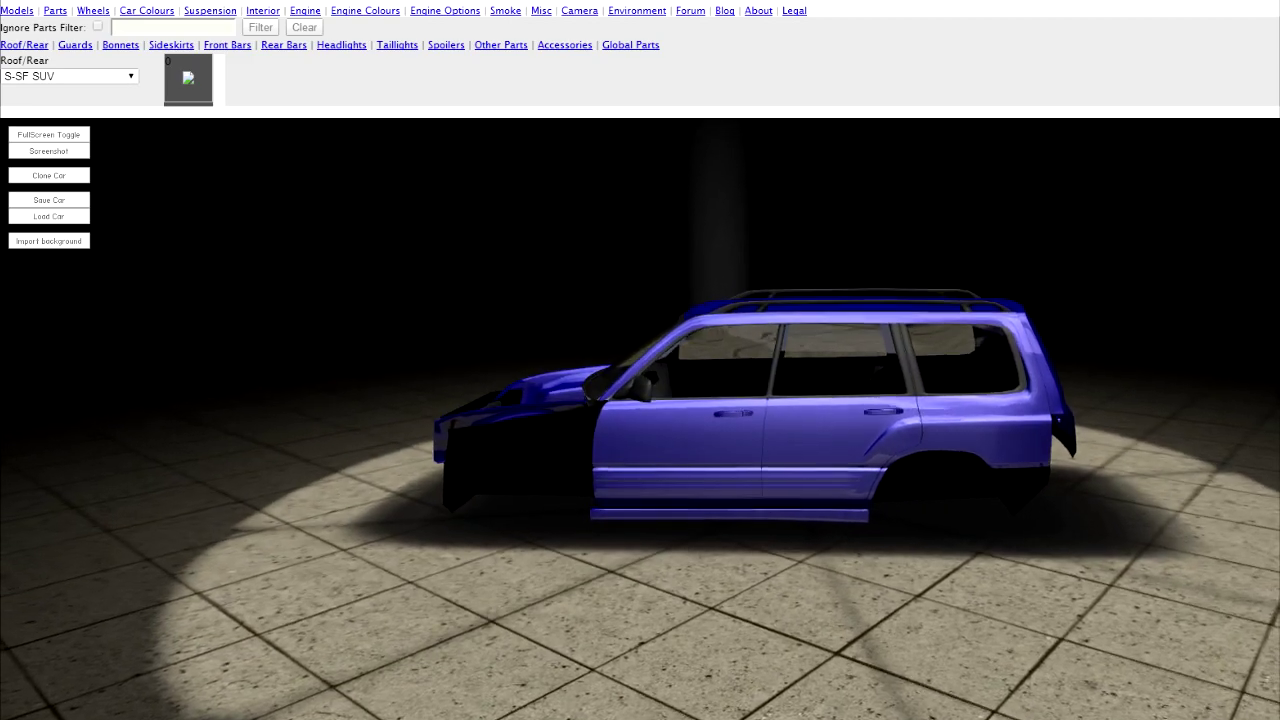
- Fit the S-SF Stock guards to the car
left_click(75, 44)
left_click(69, 76)
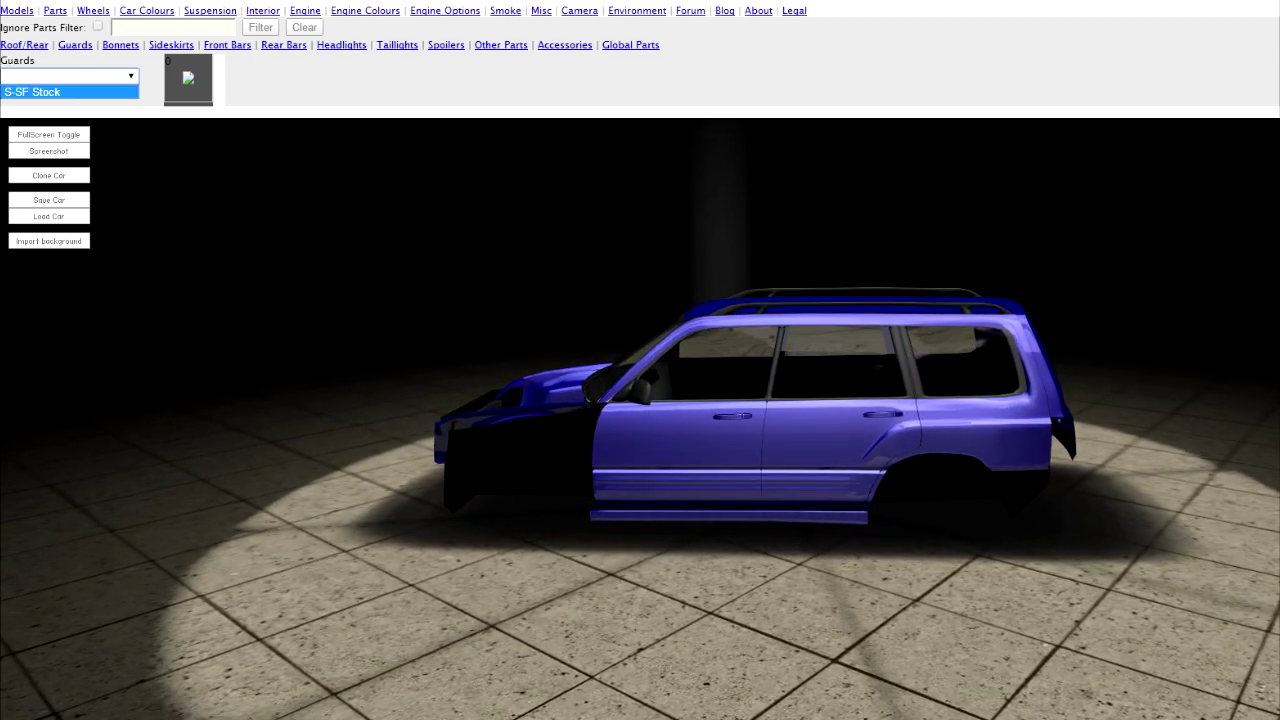
left_click(40, 91)
- Compare the S-SF 1 and S-SF 2 bonnets and fit S-SF 2
left_click(120, 44)
left_click(69, 76)
left_click(60, 90)
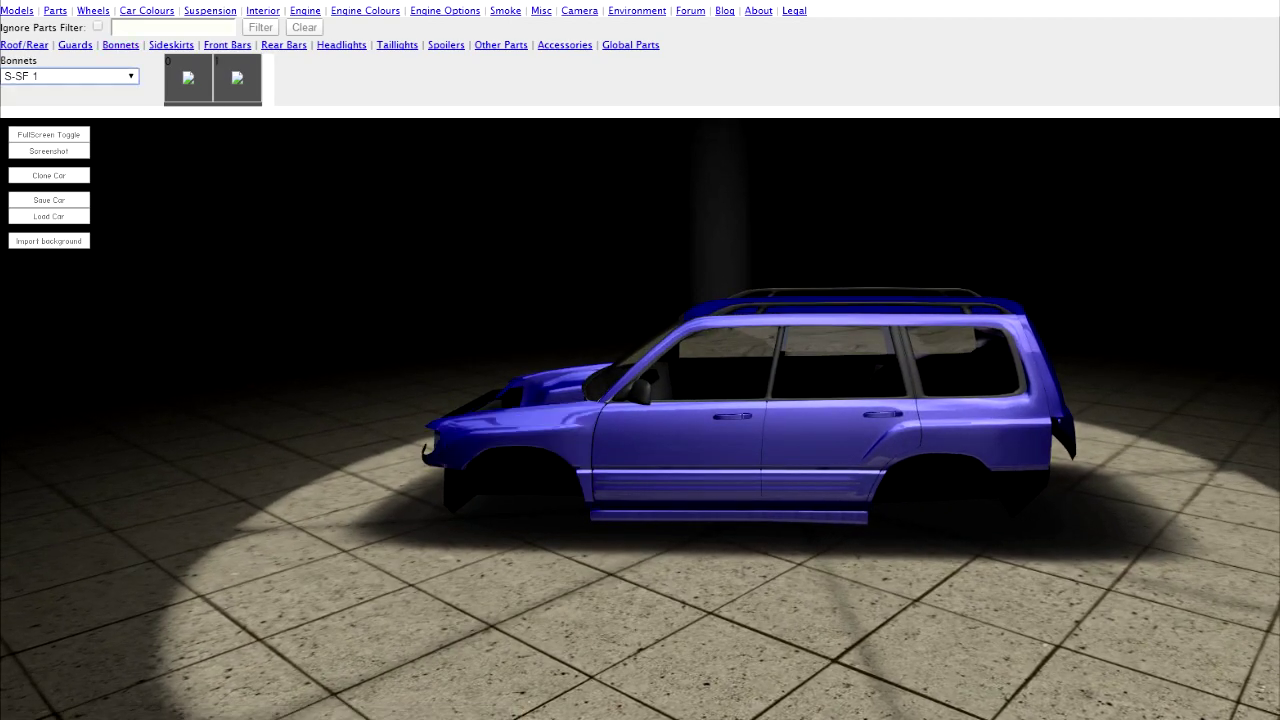
left_click(69, 76)
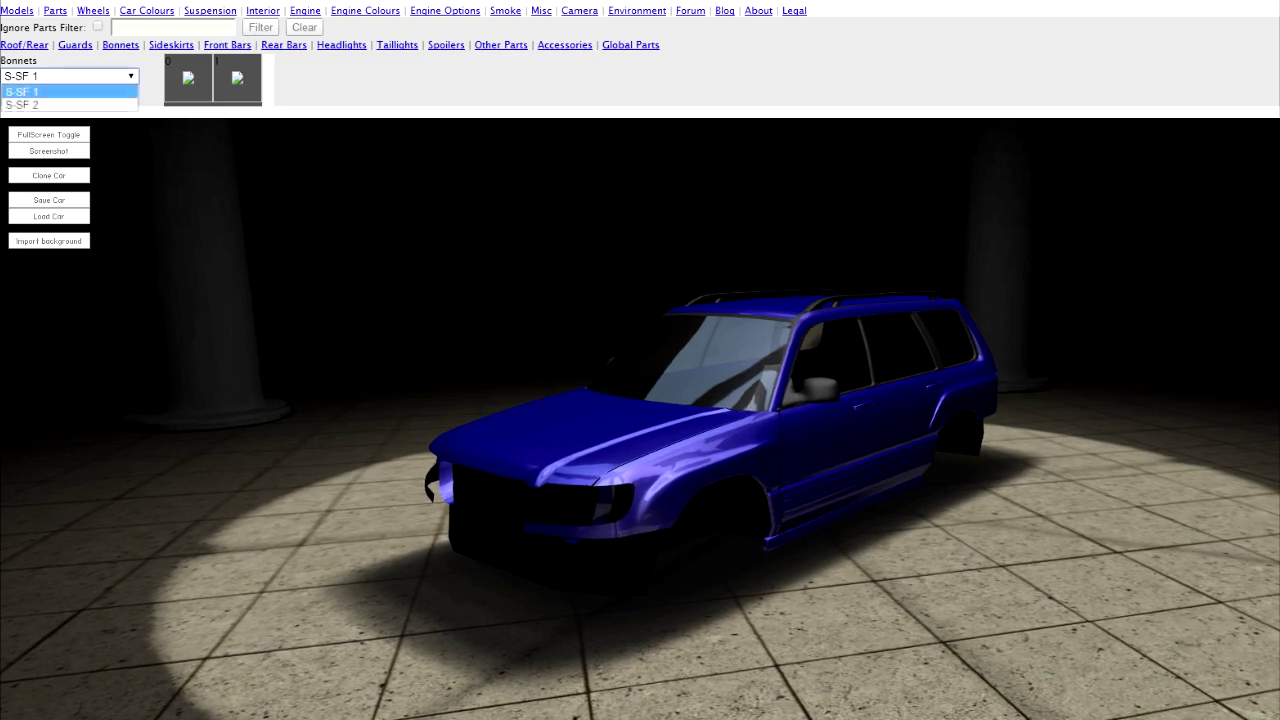
left_click(60, 103)
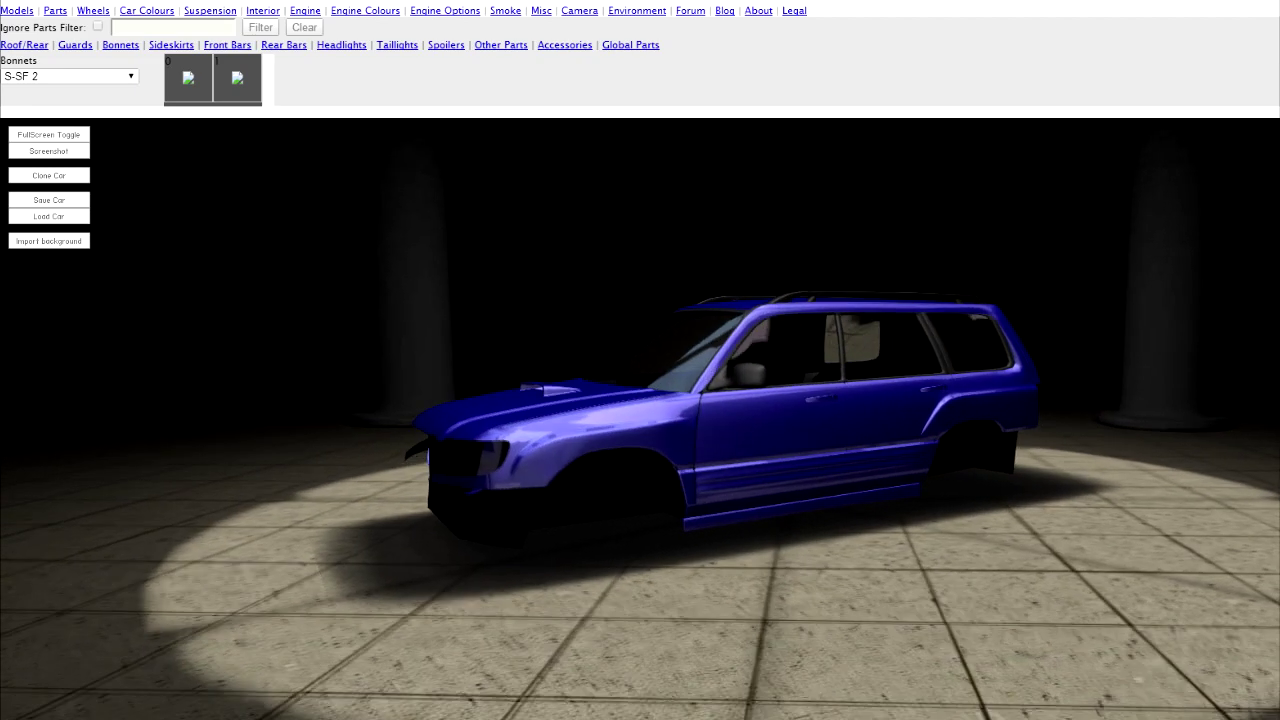
- Fit the S-SF Style 1 front bar to the car
left_click(227, 44)
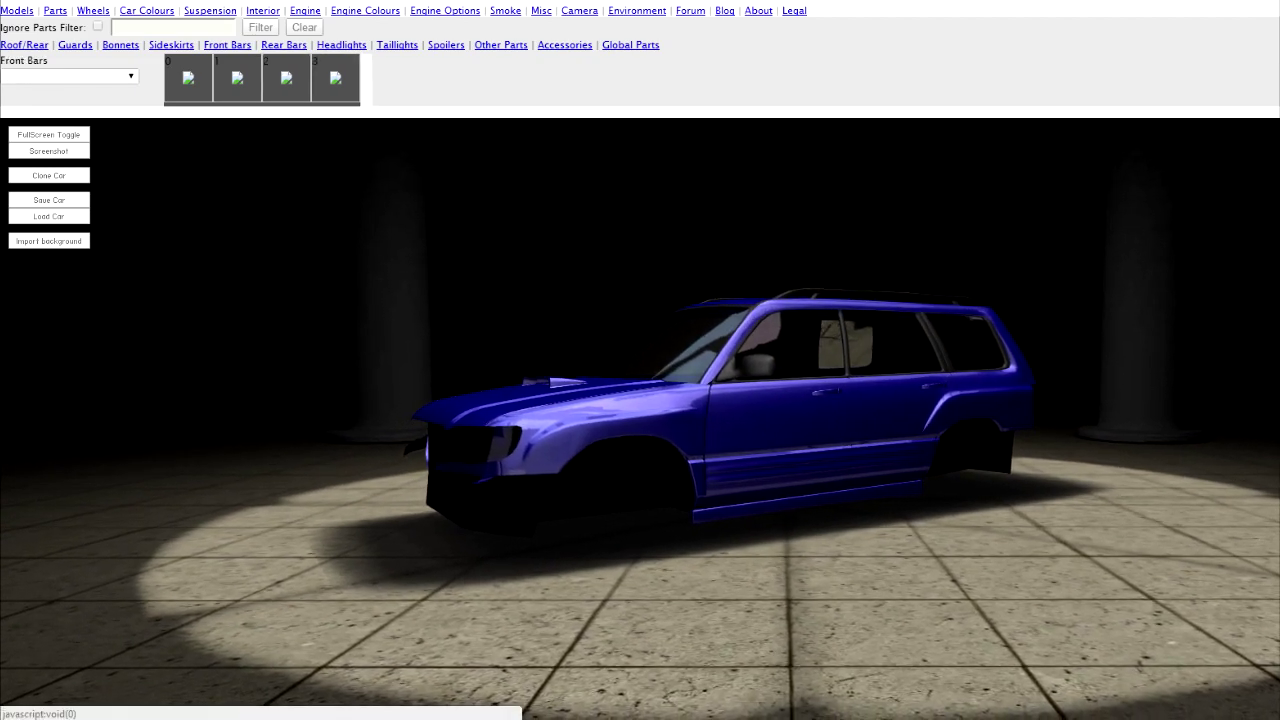
left_click(69, 76)
left_click(69, 76)
left_click(69, 76)
left_click(69, 92)
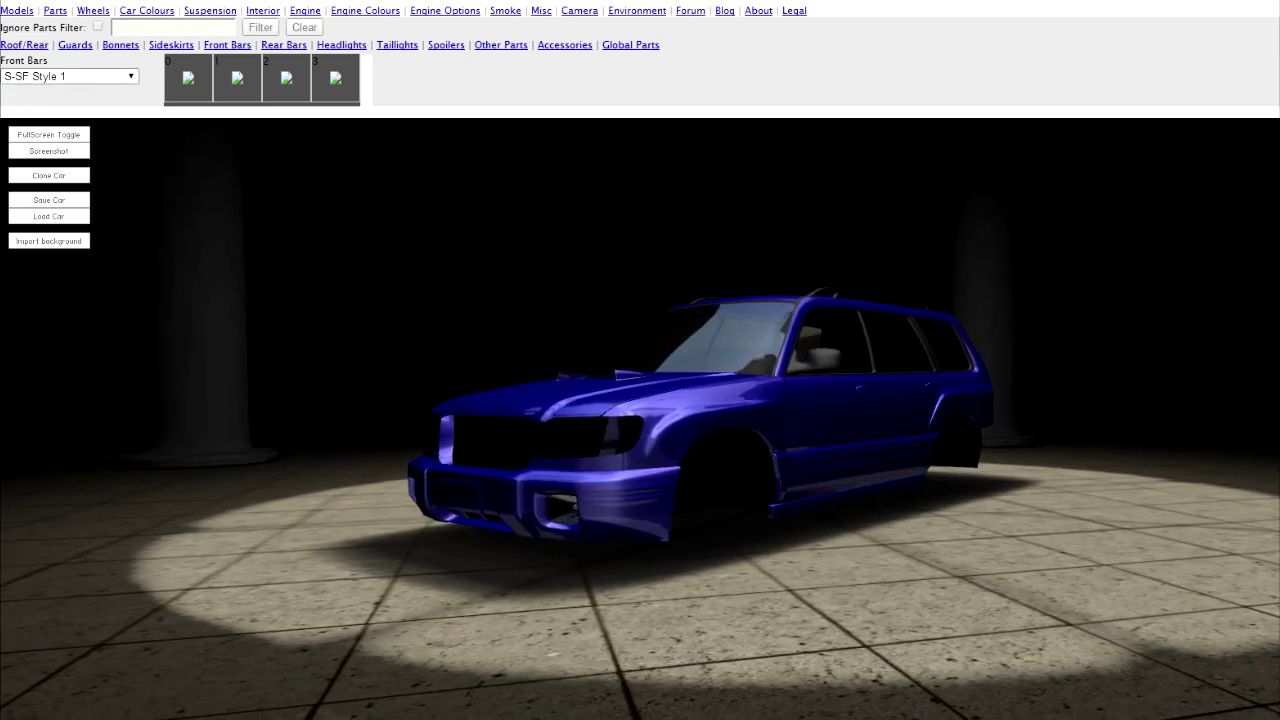
- Preview the S-SF Style 2, Style 3 and Style 4 front bars on the car and refit Style 1
left_click(70, 76)
left_click(40, 104)
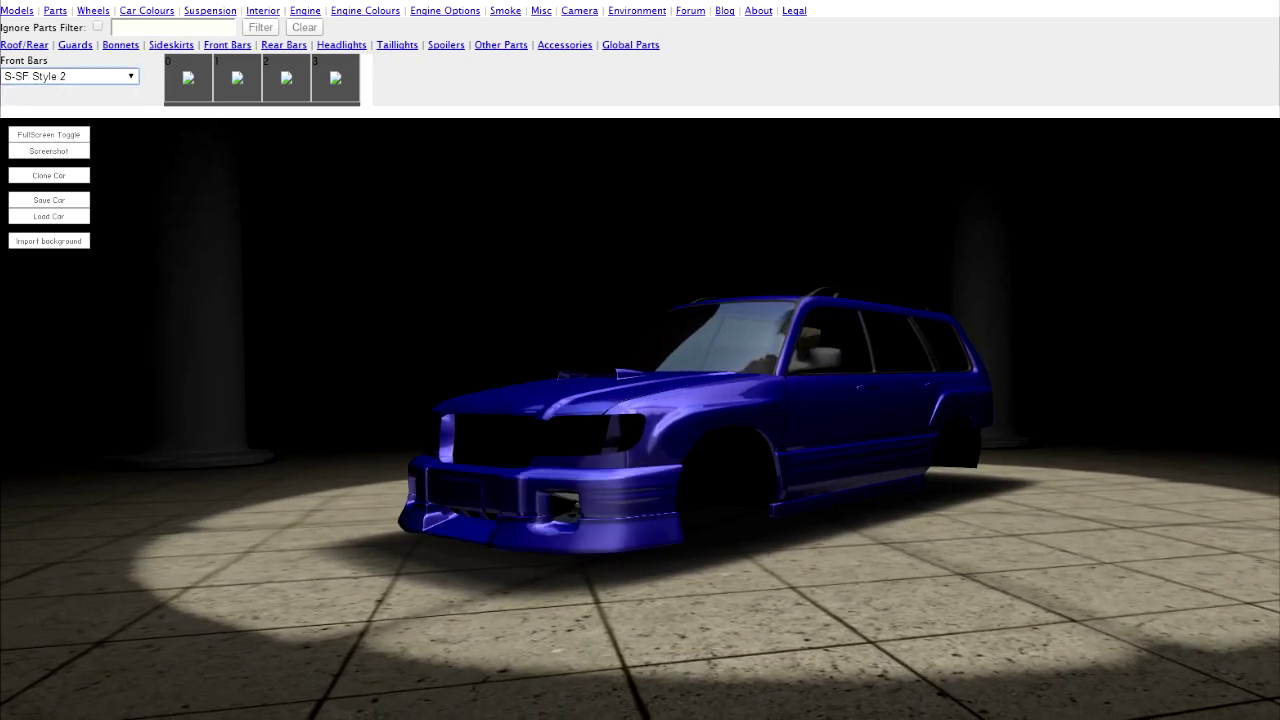
left_click(70, 76)
left_click(40, 117)
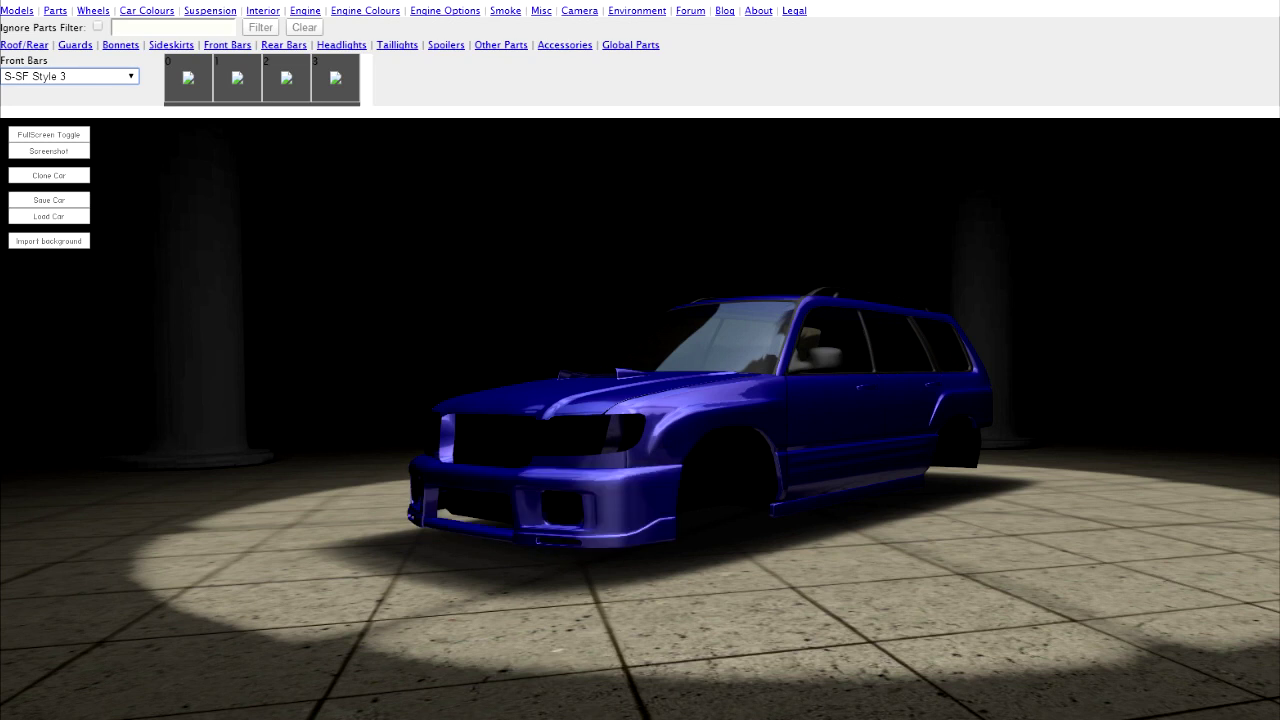
left_click(70, 76)
left_click(40, 131)
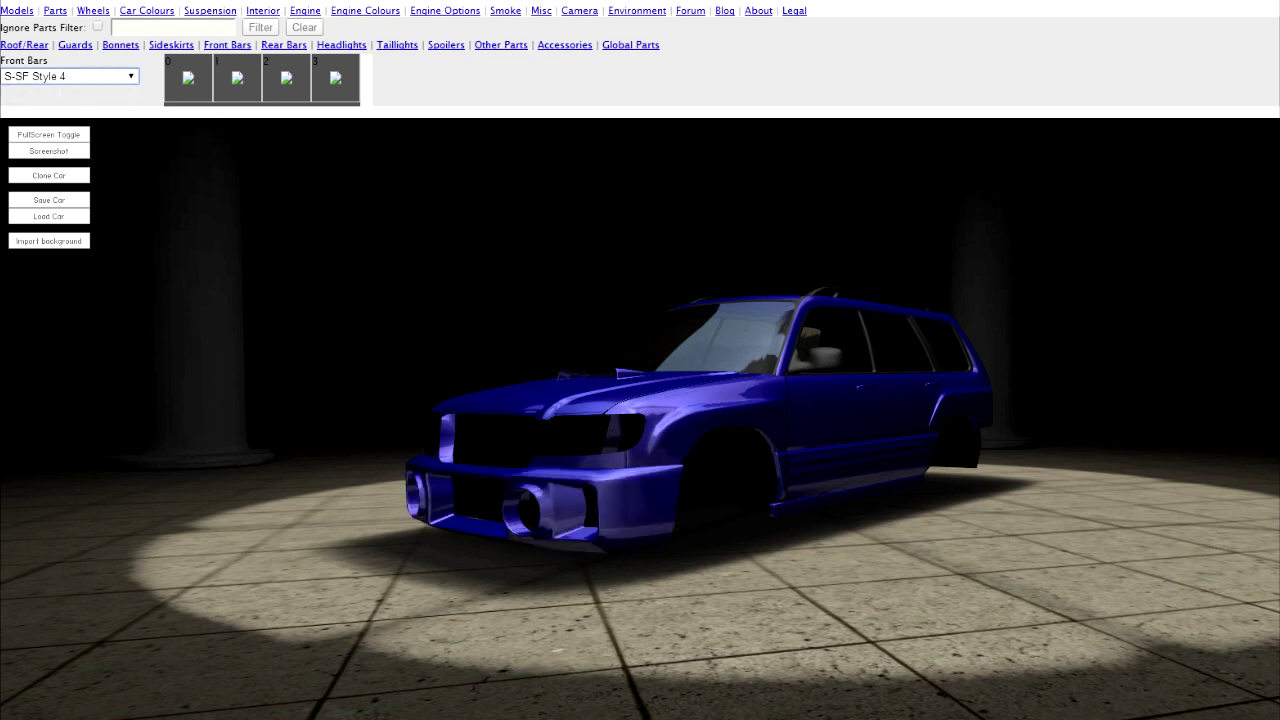
left_click(70, 76)
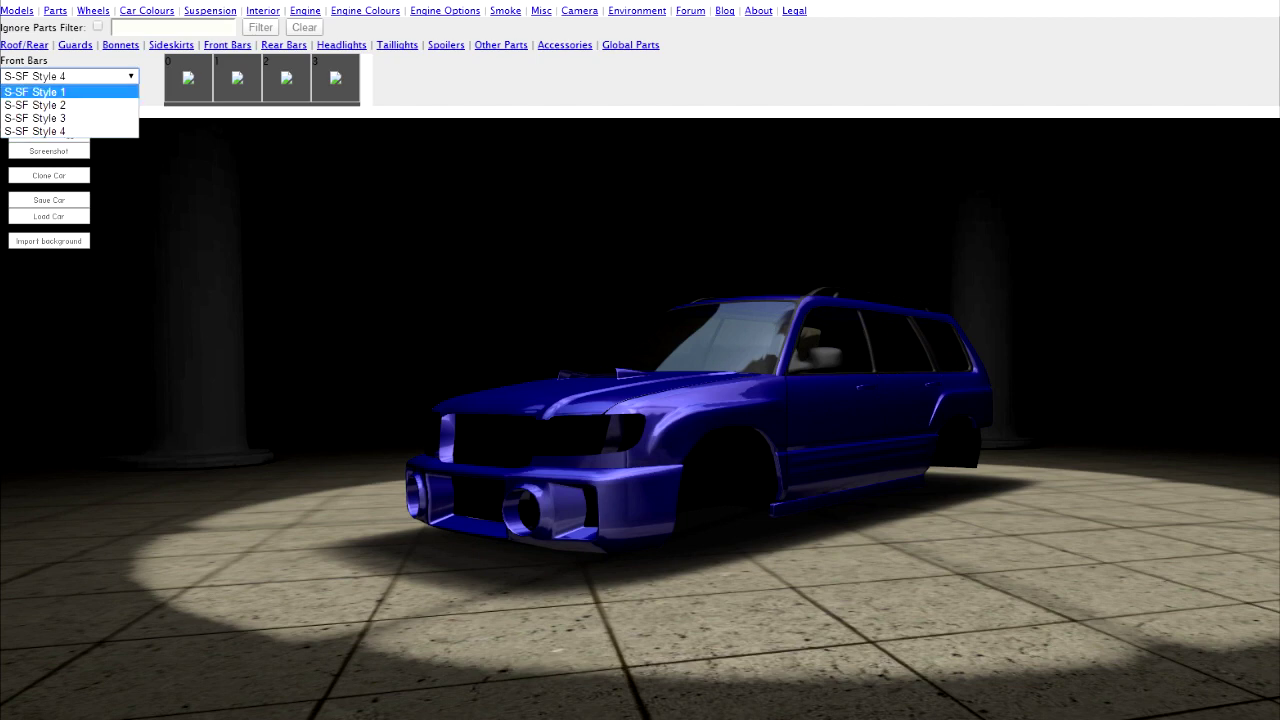
left_click(35, 91)
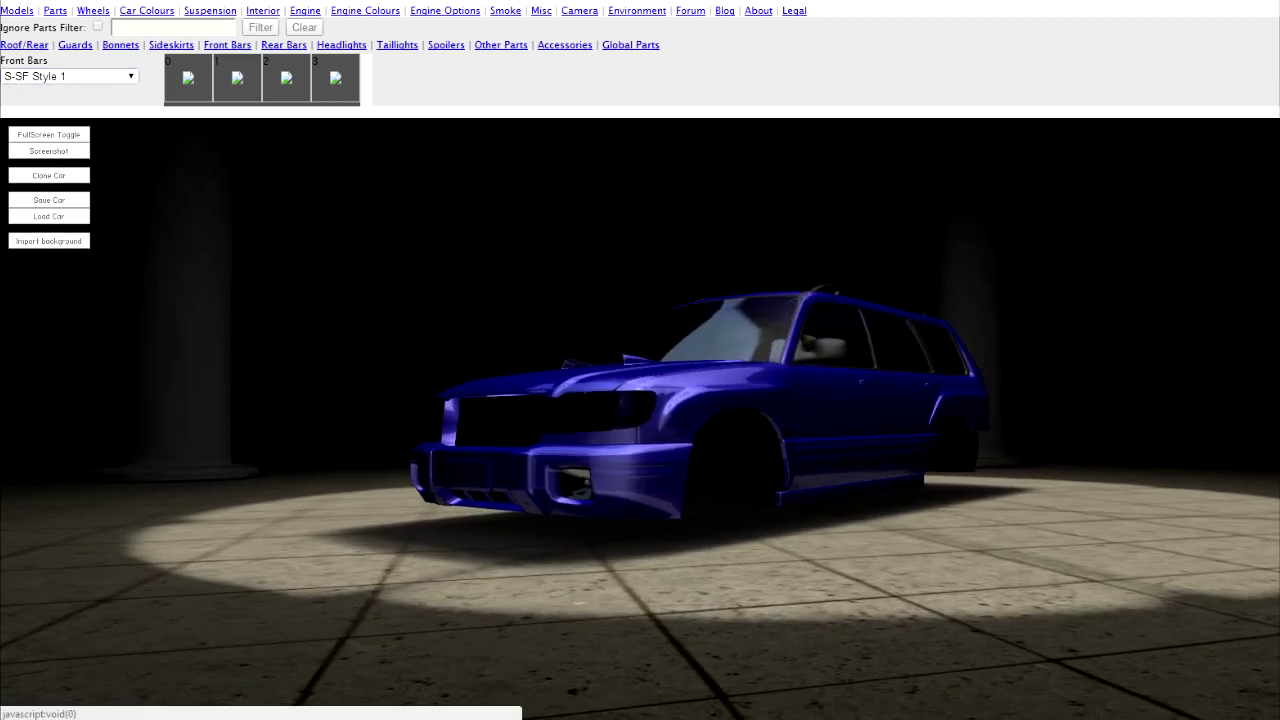
- Set the car's sideskirts to S-SF None
left_click(171, 44)
left_click(70, 76)
left_click(35, 91)
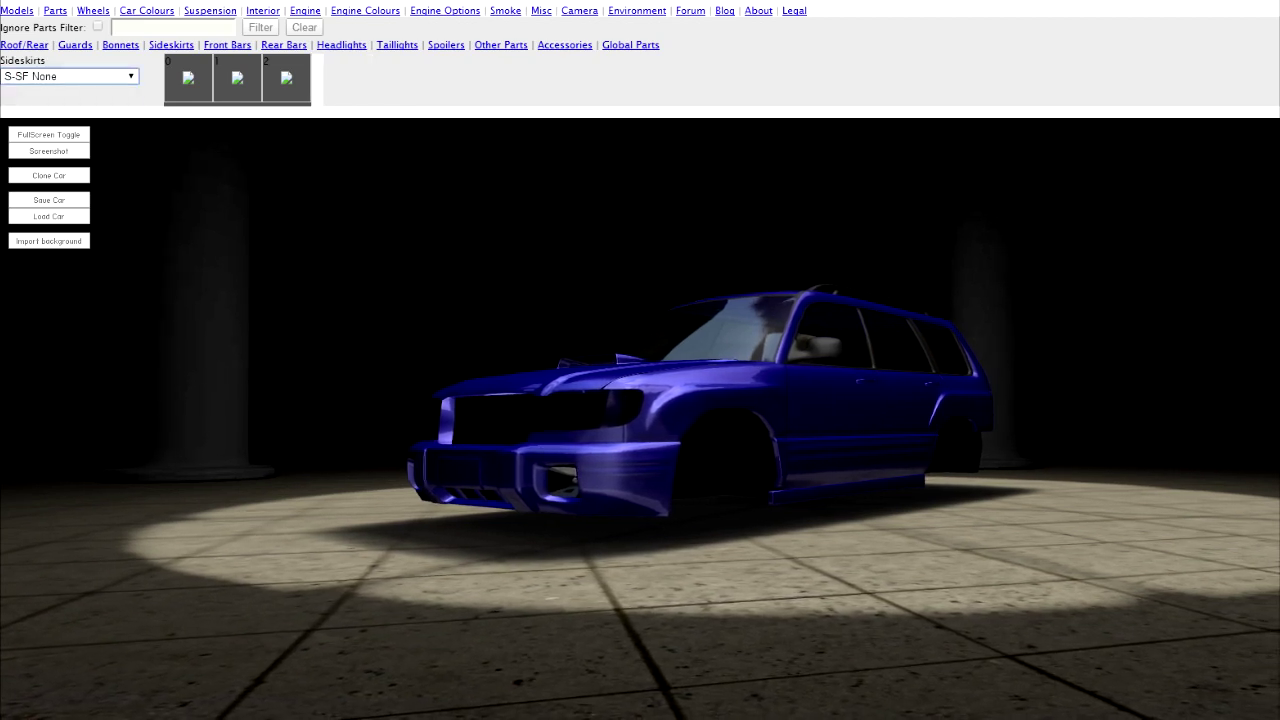
- Preview the S-SF Style 1 sideskirts and the last sideskirt option, and return to S-SF None
left_click(70, 76)
left_click(35, 103)
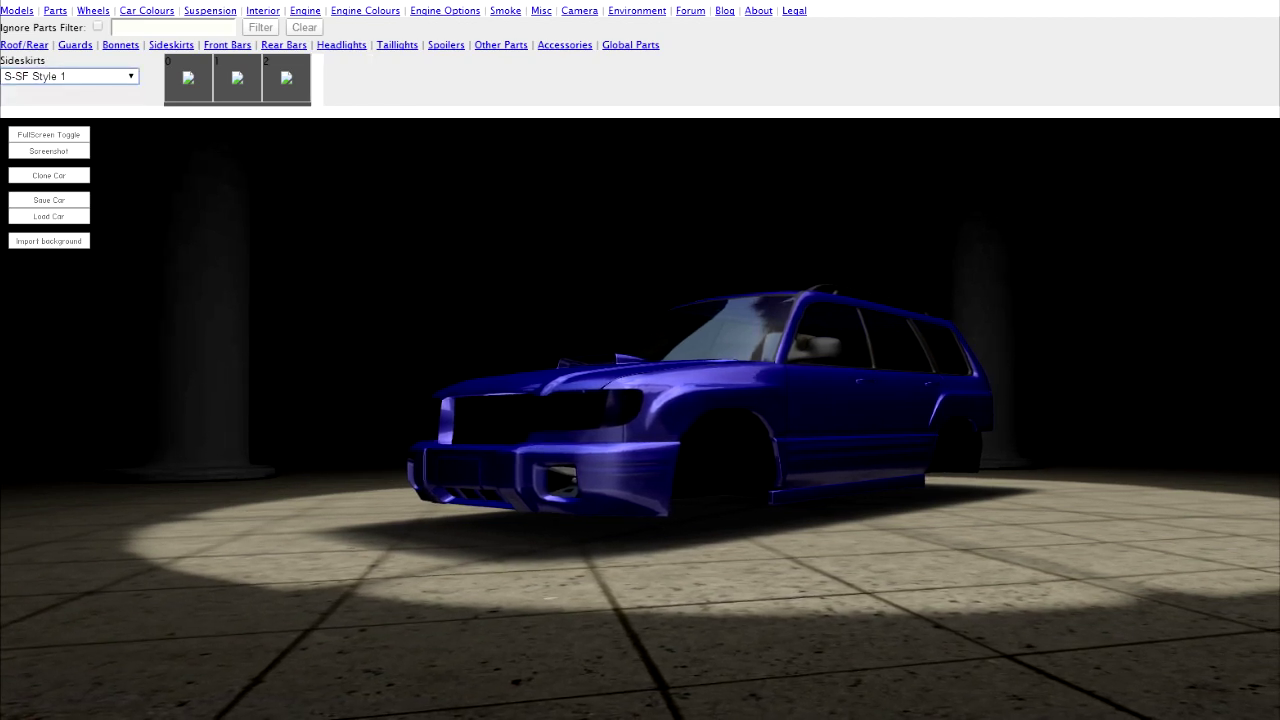
left_click(70, 76)
left_click(35, 117)
left_click(70, 76)
left_click(35, 89)
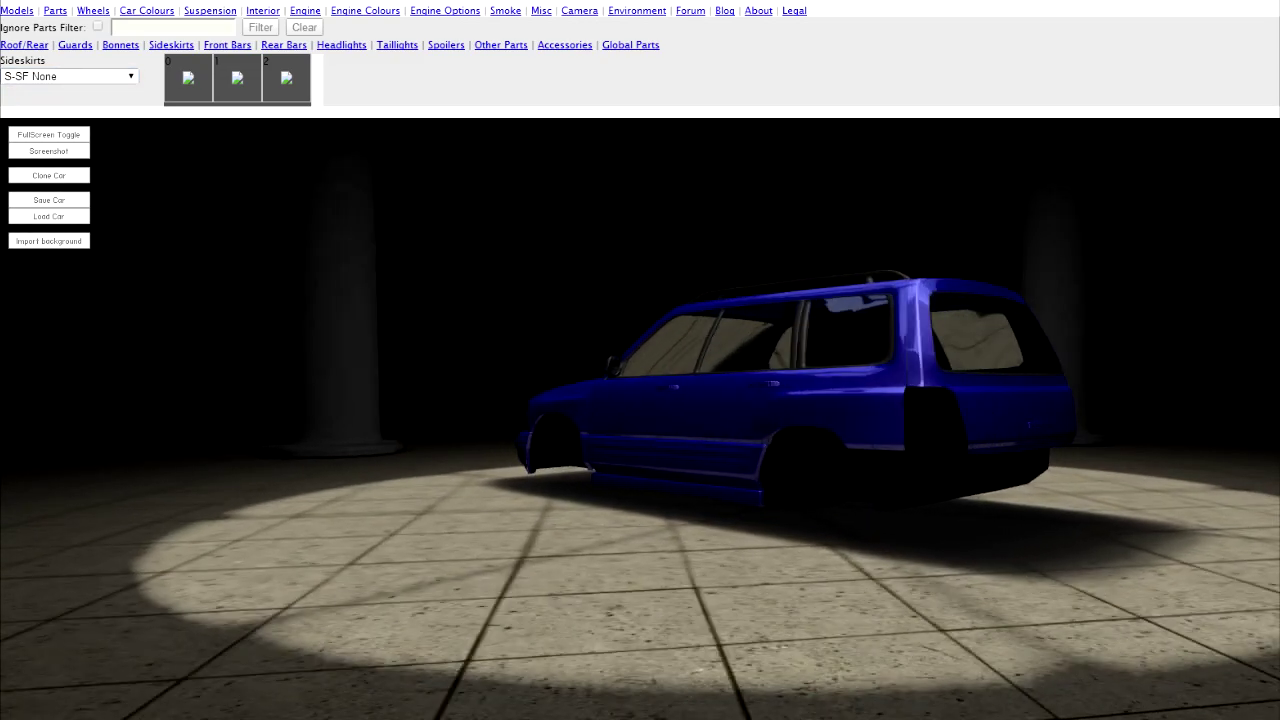
- Fit the S-SF Style 1 rear bar to the car
left_click(283, 44)
left_click(70, 76)
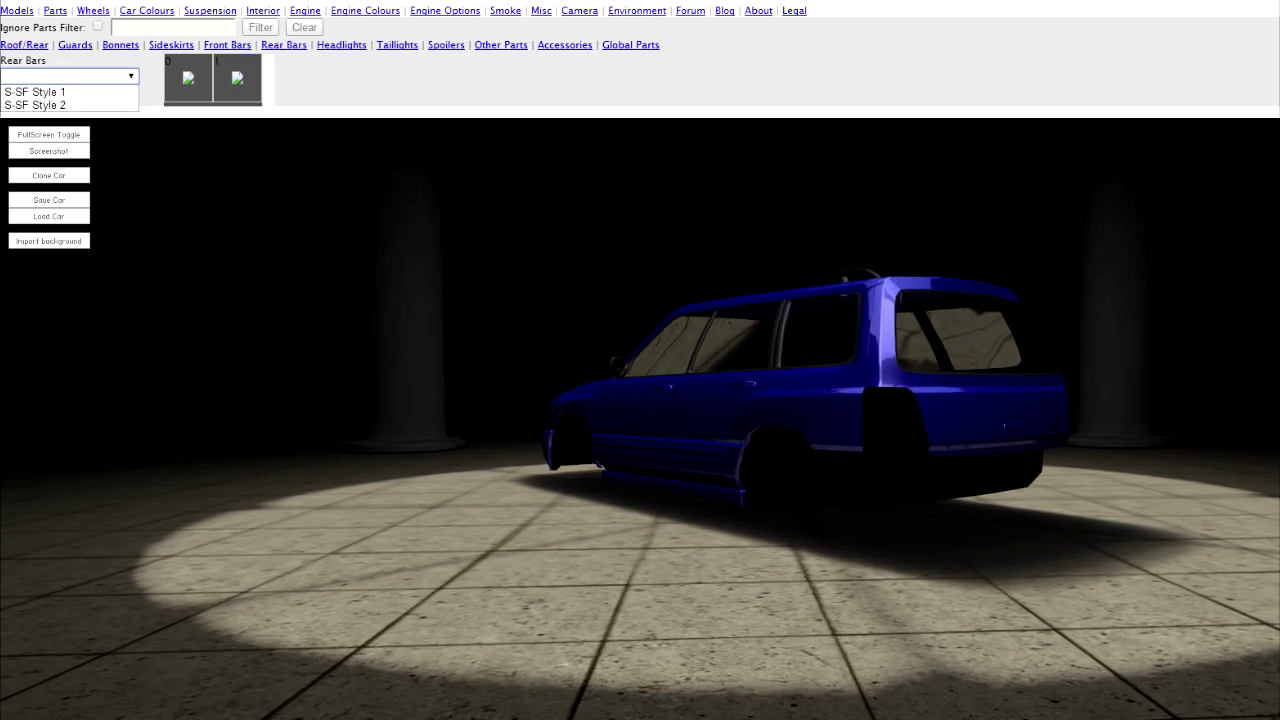
left_click(35, 89)
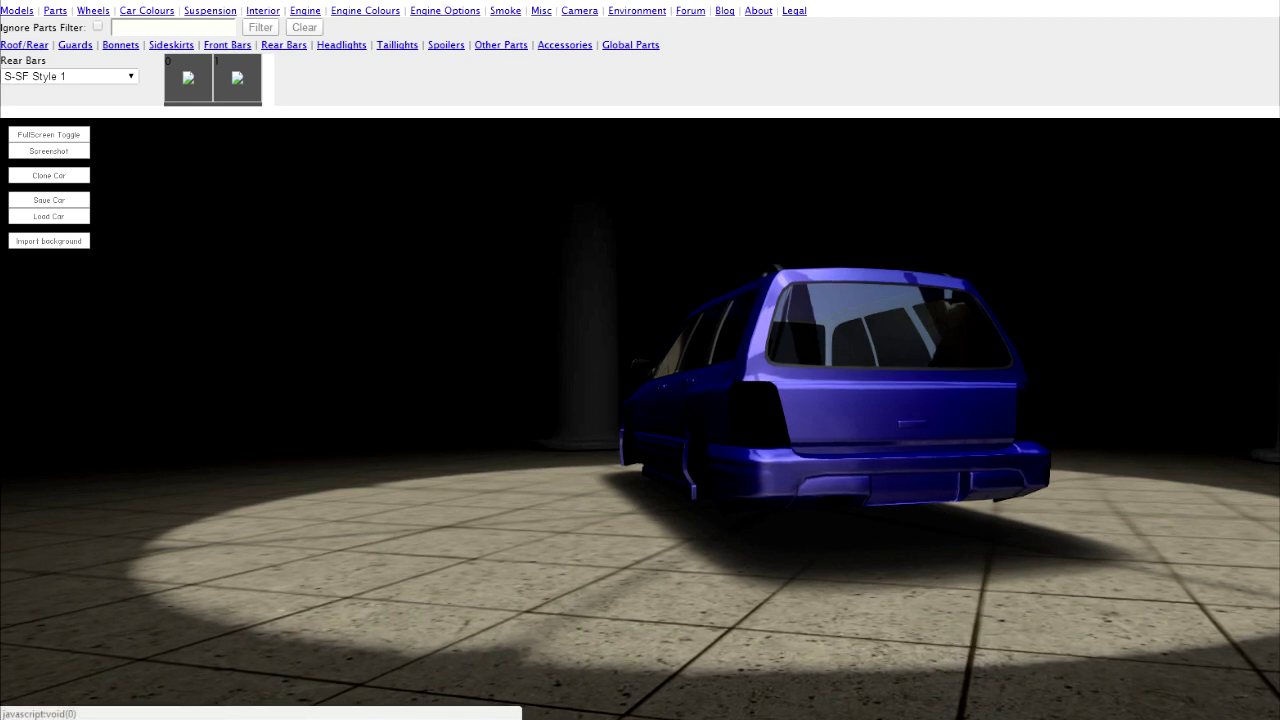
- Fit the available headlights and the S-SF Style 1 taillights
left_click(341, 45)
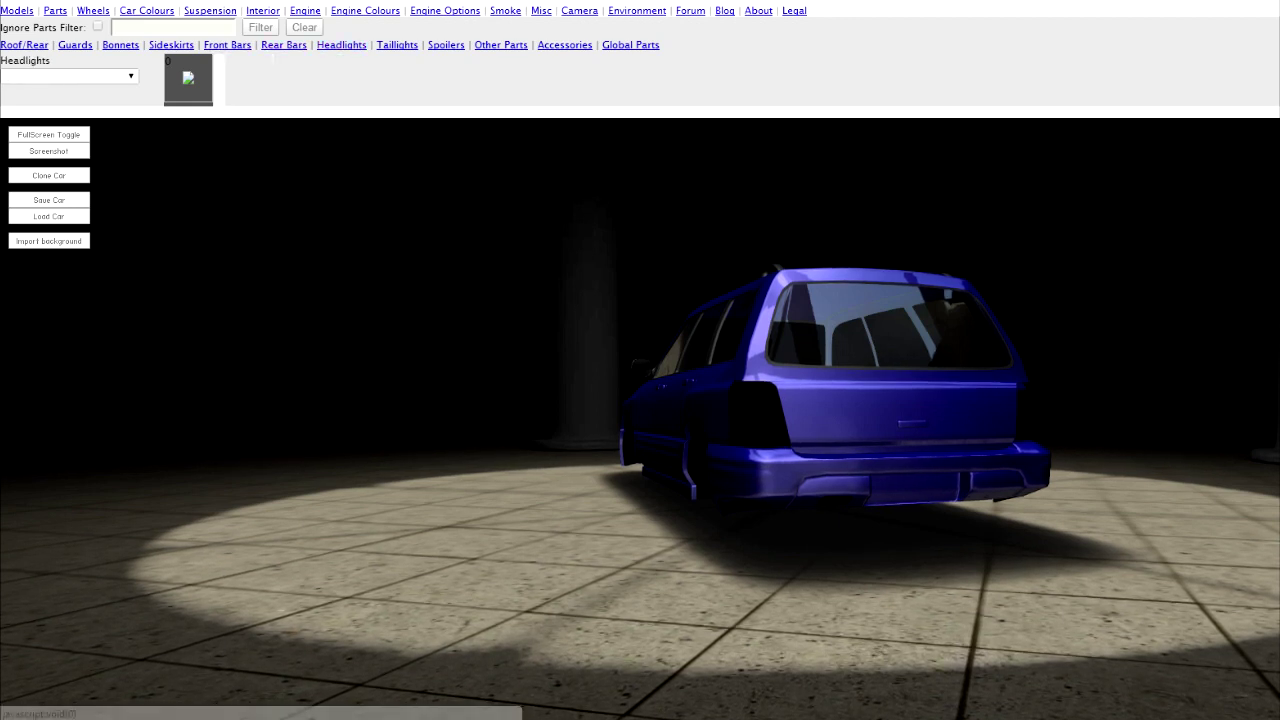
left_click(397, 45)
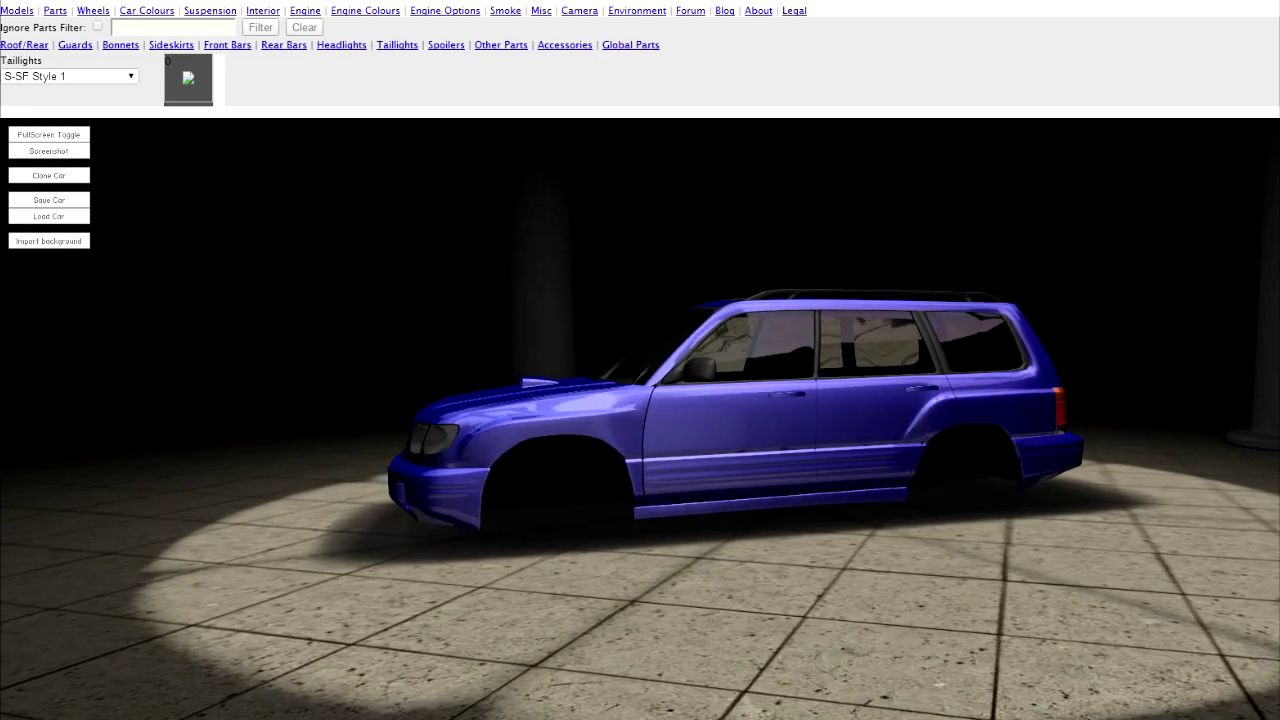
- Fit the S-SF Style 1 spoiler to the rear of the roof
left_click(446, 45)
left_click(69, 76)
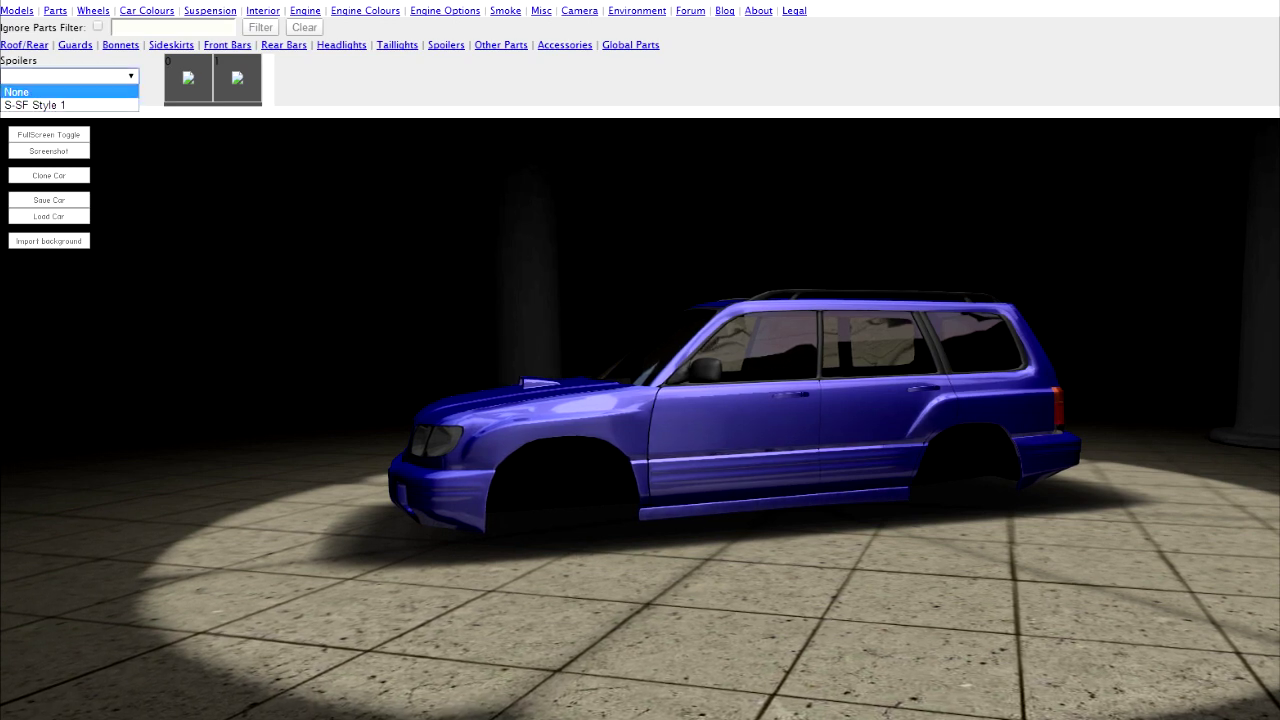
left_click(40, 105)
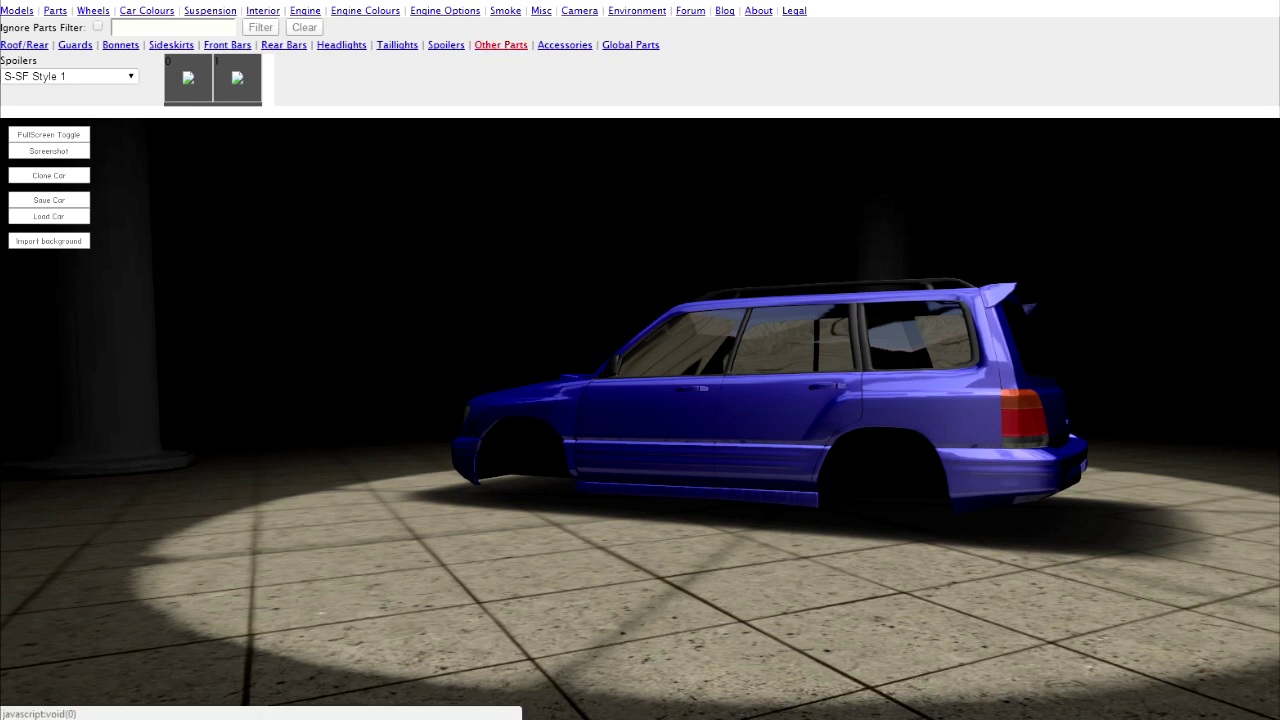
- Add Mirror 01 to the car from the other parts
left_click(500, 45)
left_click(69, 76)
left_click(69, 76)
left_click(69, 76)
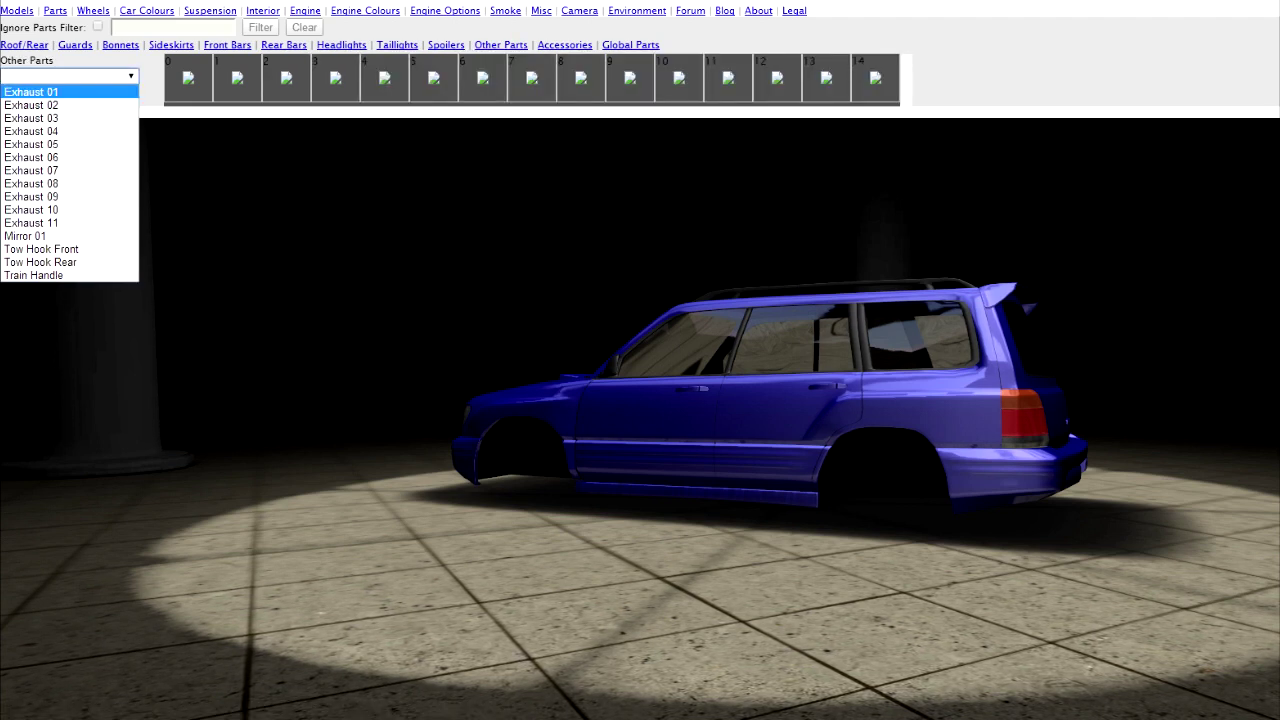
left_click(25, 236)
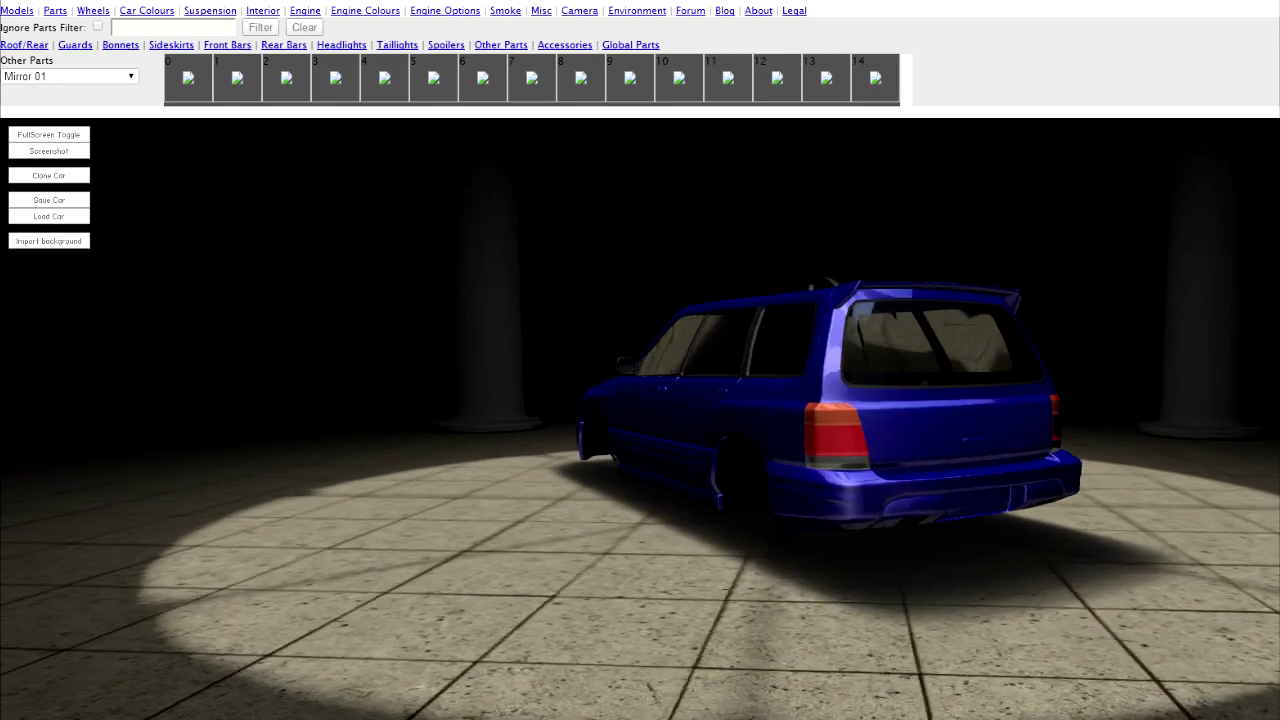
left_click(69, 76)
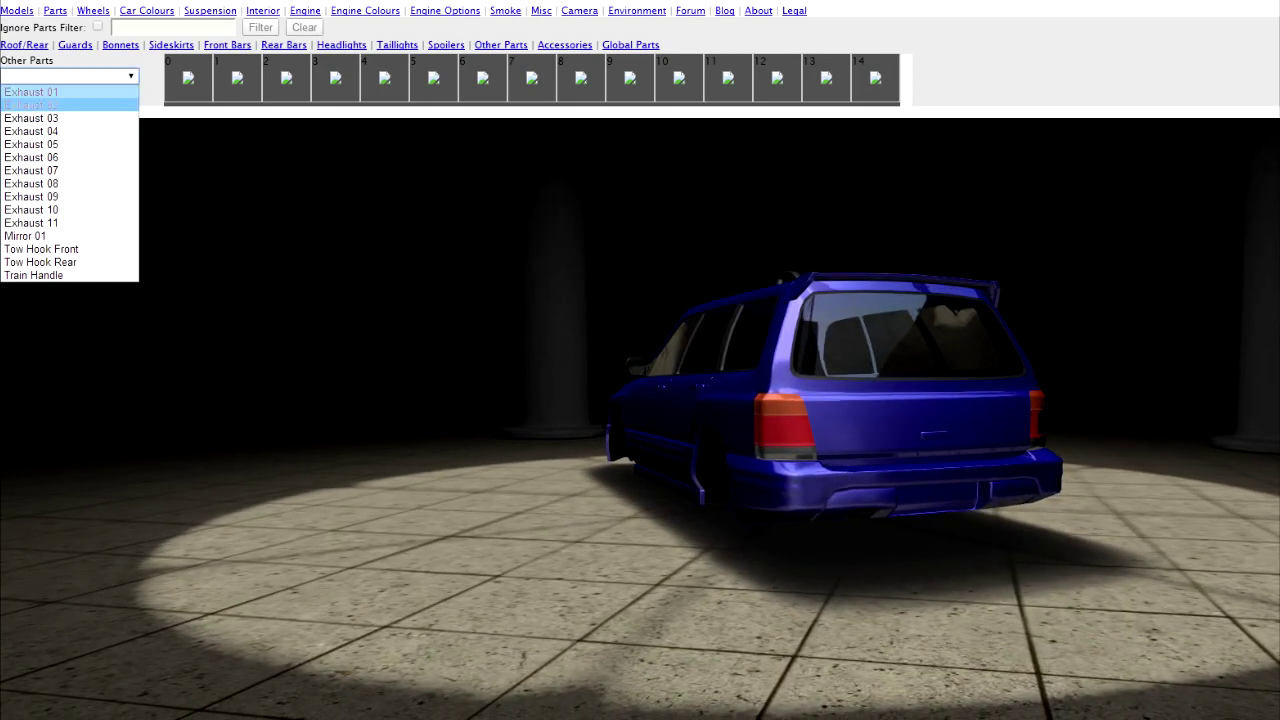
left_click(40, 236)
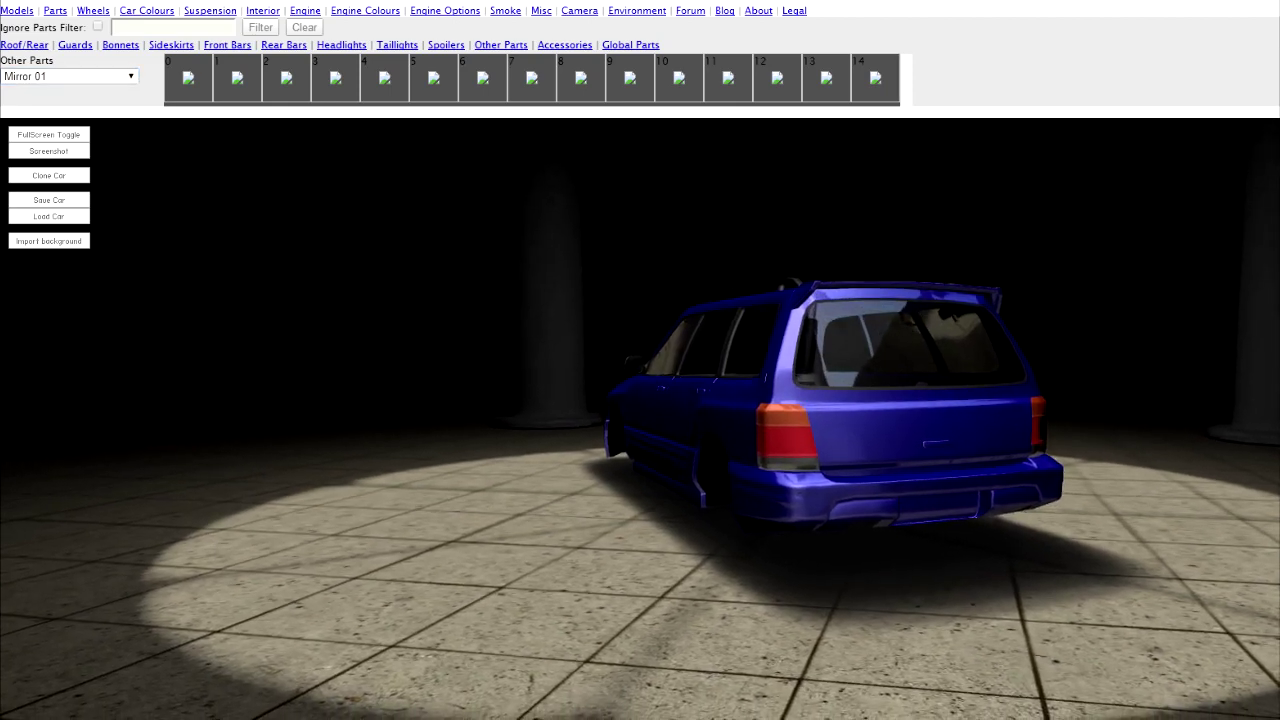
- Add Tow Hook Rear to the car from the other parts
left_click(69, 76)
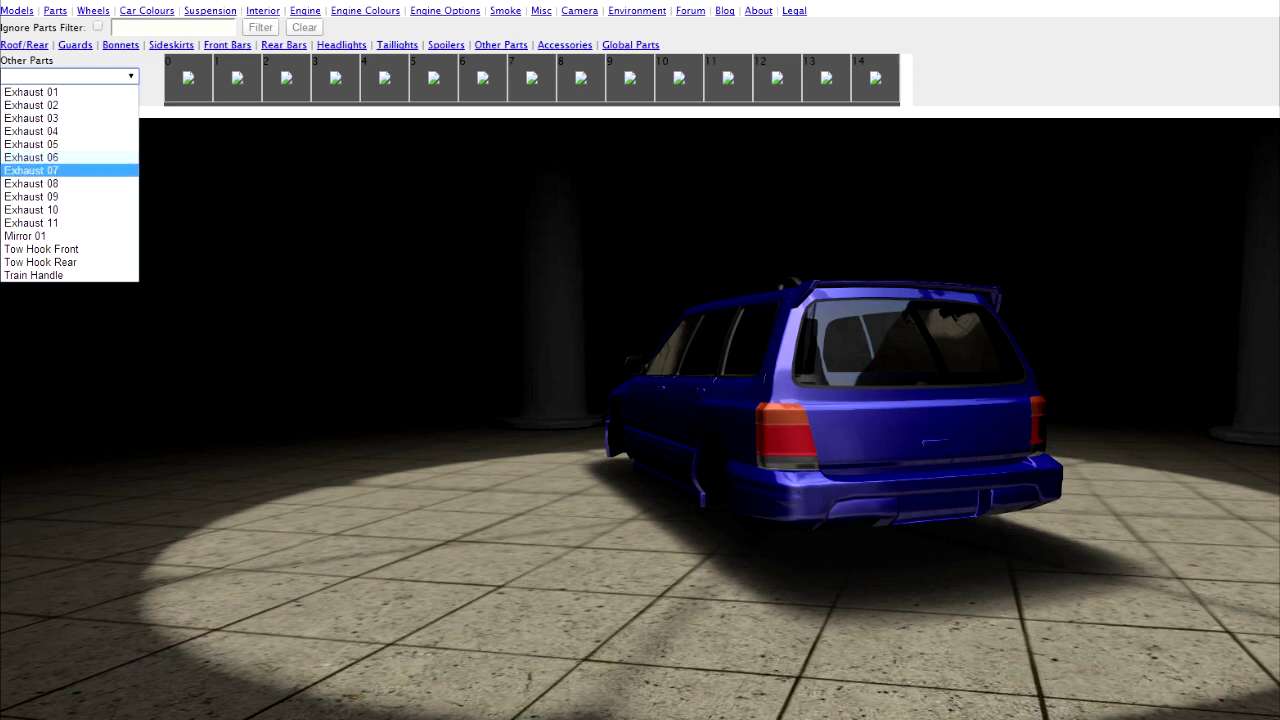
key("Up")
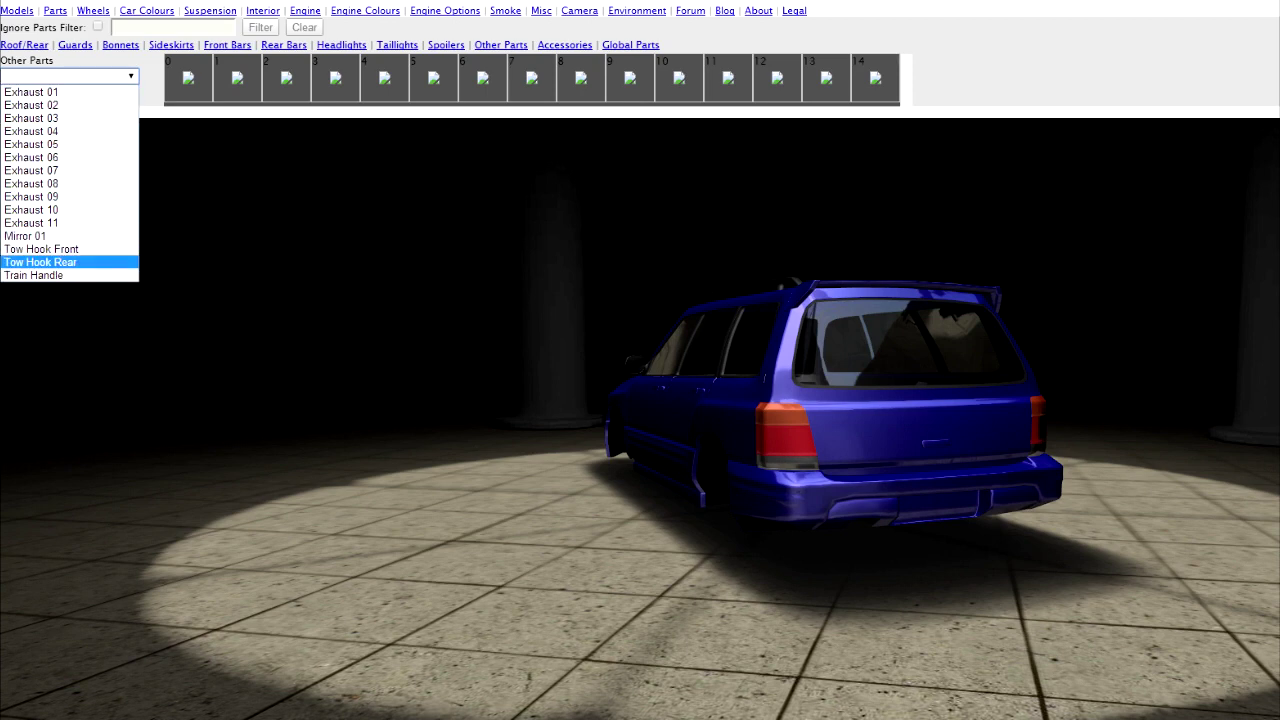
key("Return")
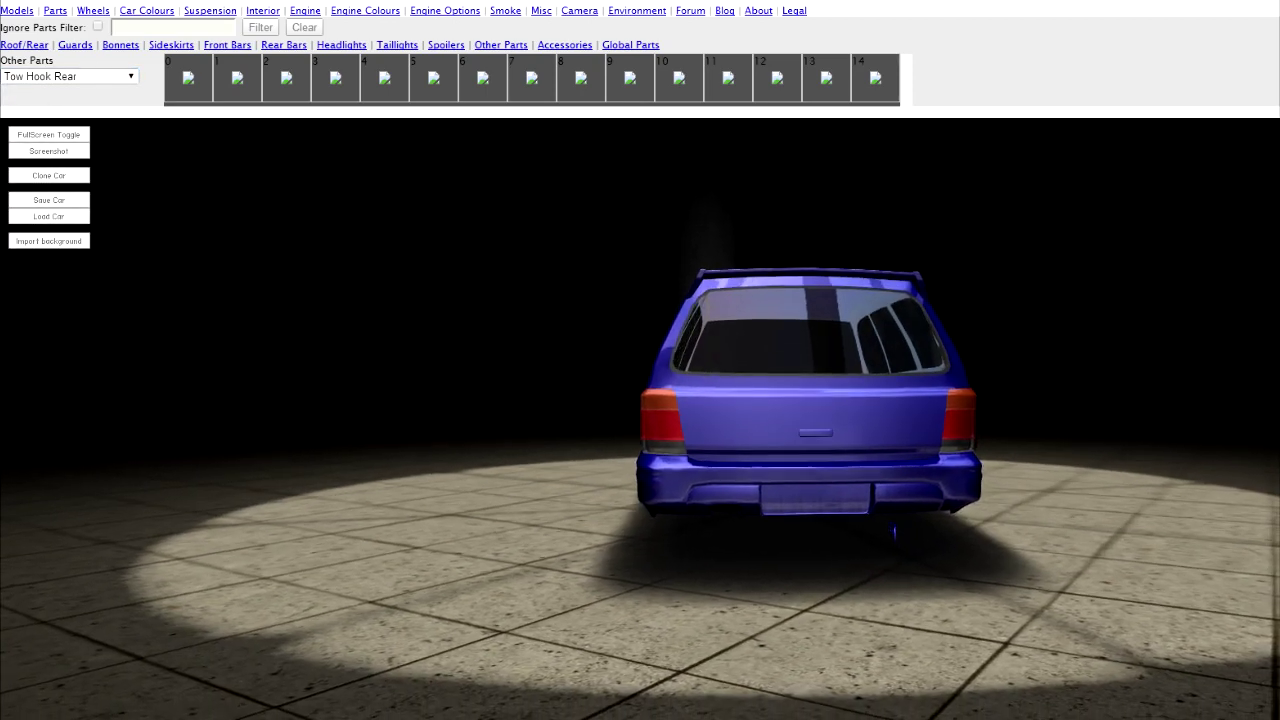
- Edit the rear tow hook's position so that it sits under the rear bumper
left_click(887, 525)
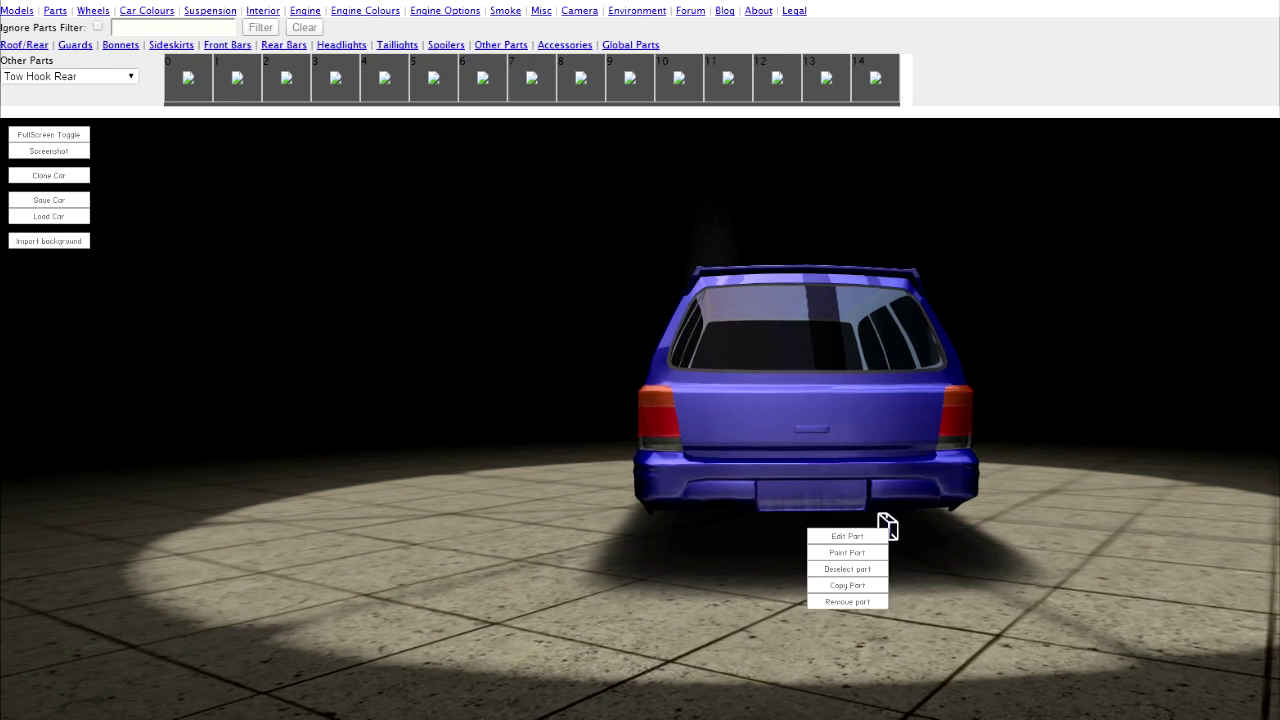
left_click(884, 535)
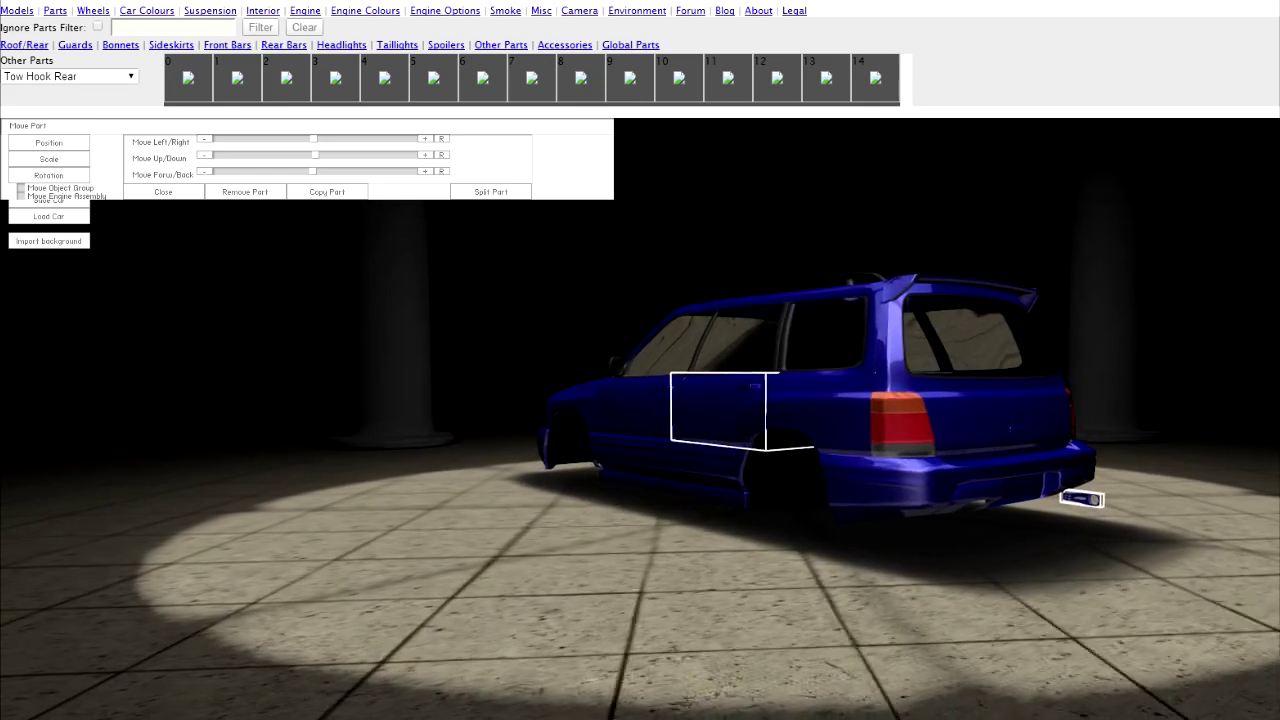
key("Left")
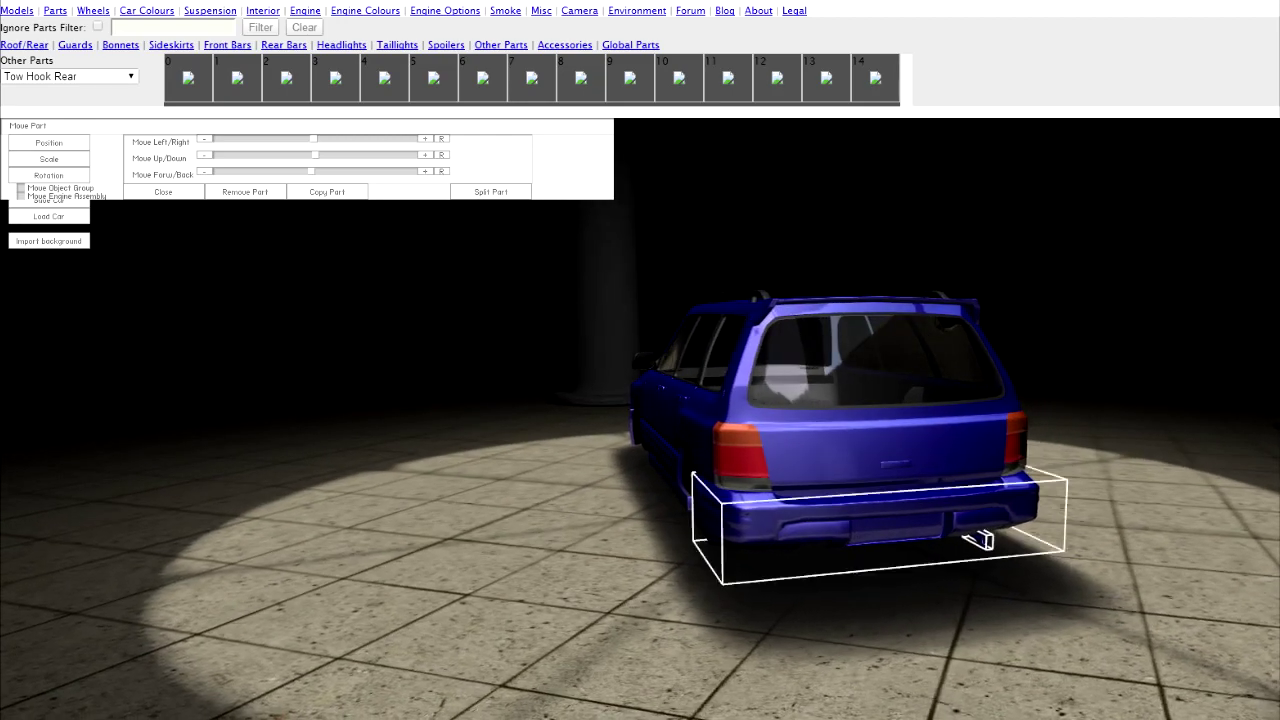
left_click(964, 539)
left_click(969, 542)
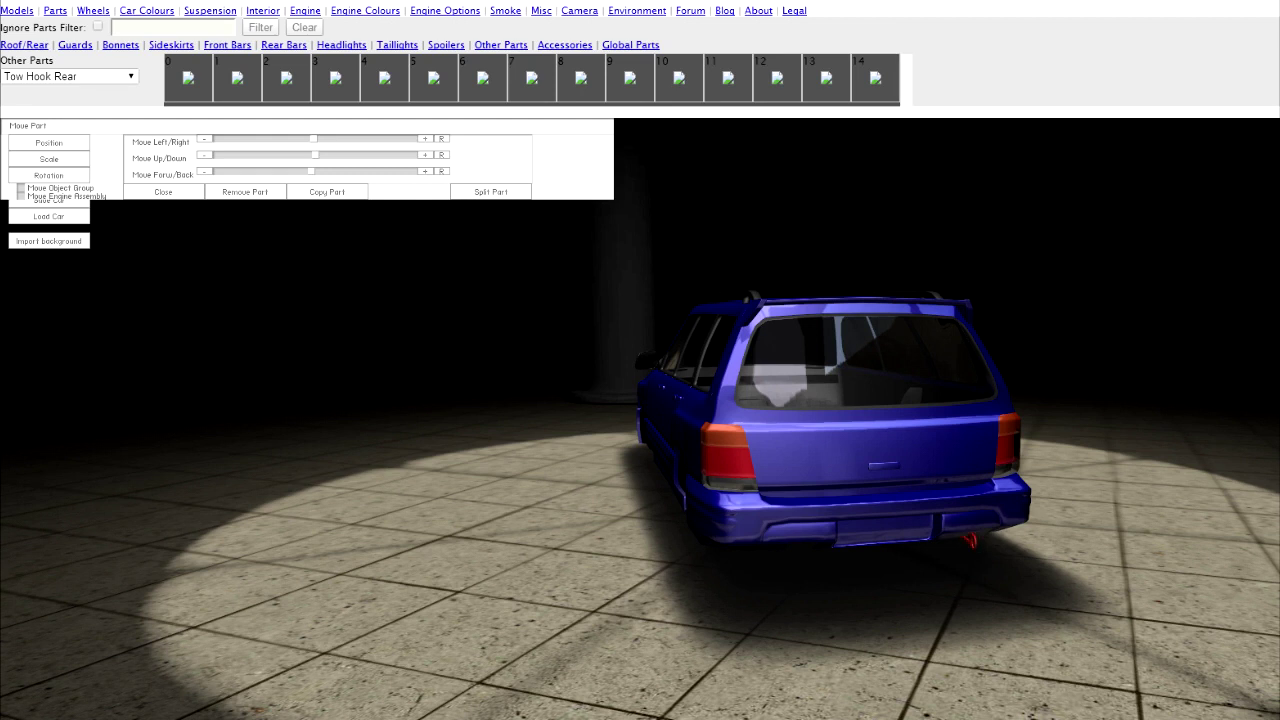
- Add Tow Hook Front from the other parts and edit its position so that it sits on the front bumper
left_click(69, 76)
left_click(69, 249)
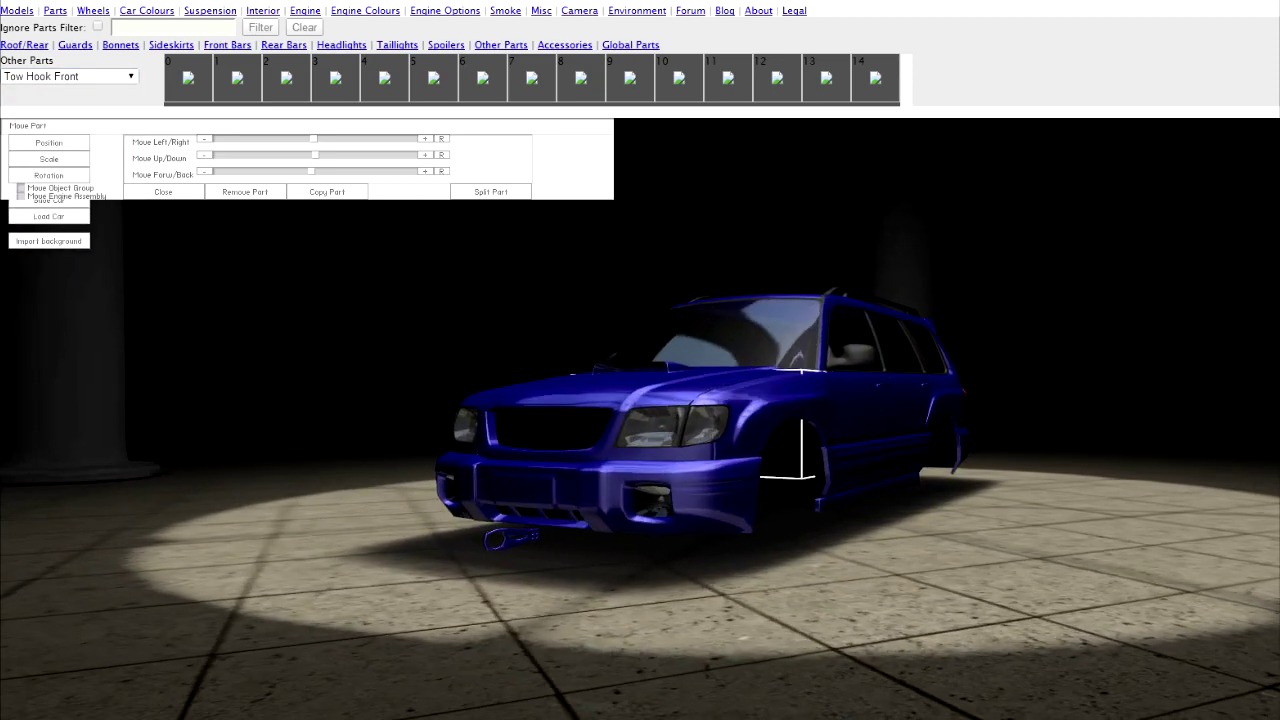
left_click(568, 536)
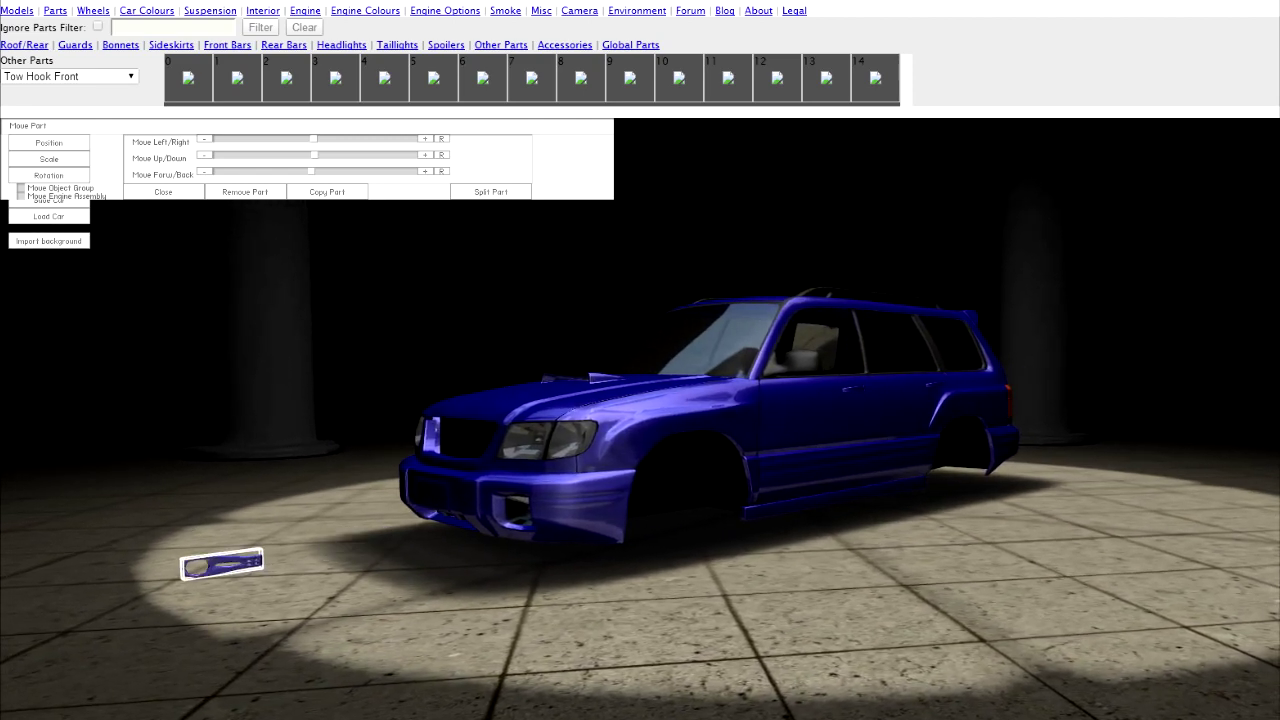
mouse_move(322, 171)
left_mouse_down()
mouse_move(301, 171)
mouse_move(317, 171)
left_mouse_up()
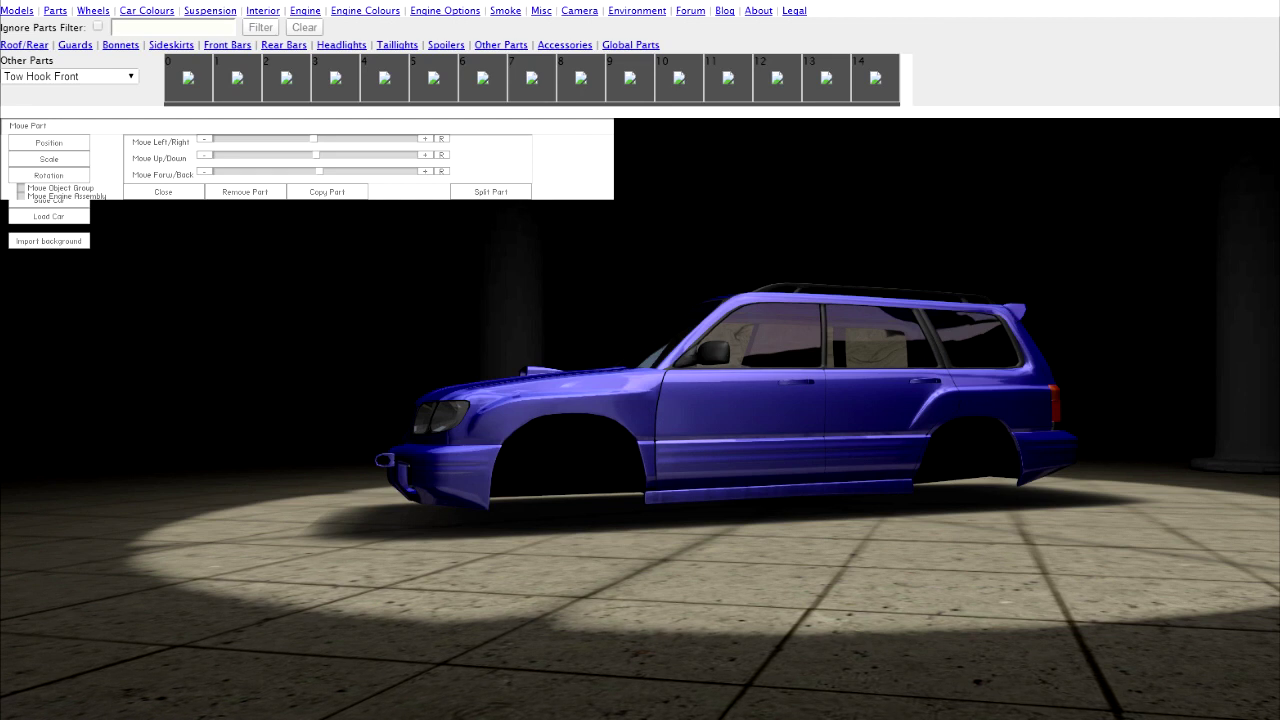
left_click(384, 461)
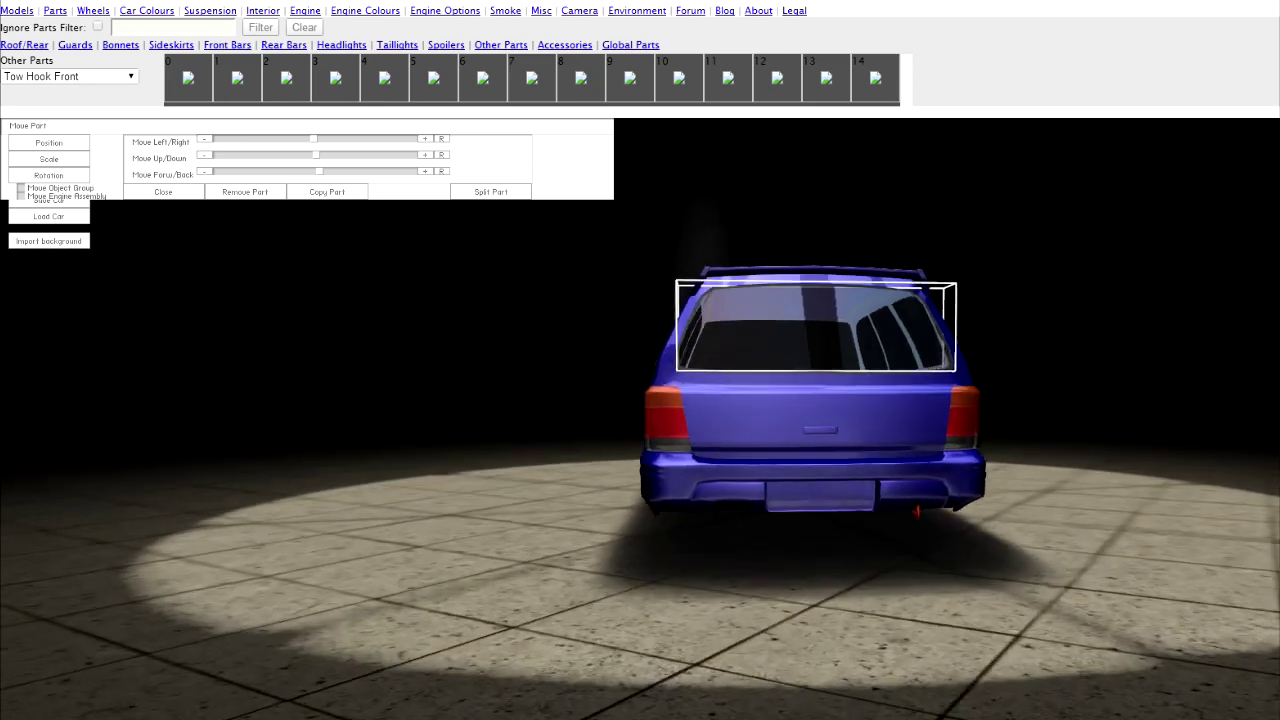
- Try Exhaust 06 and Exhaust 03 under the rear bumper
left_click(69, 76)
left_click(69, 157)
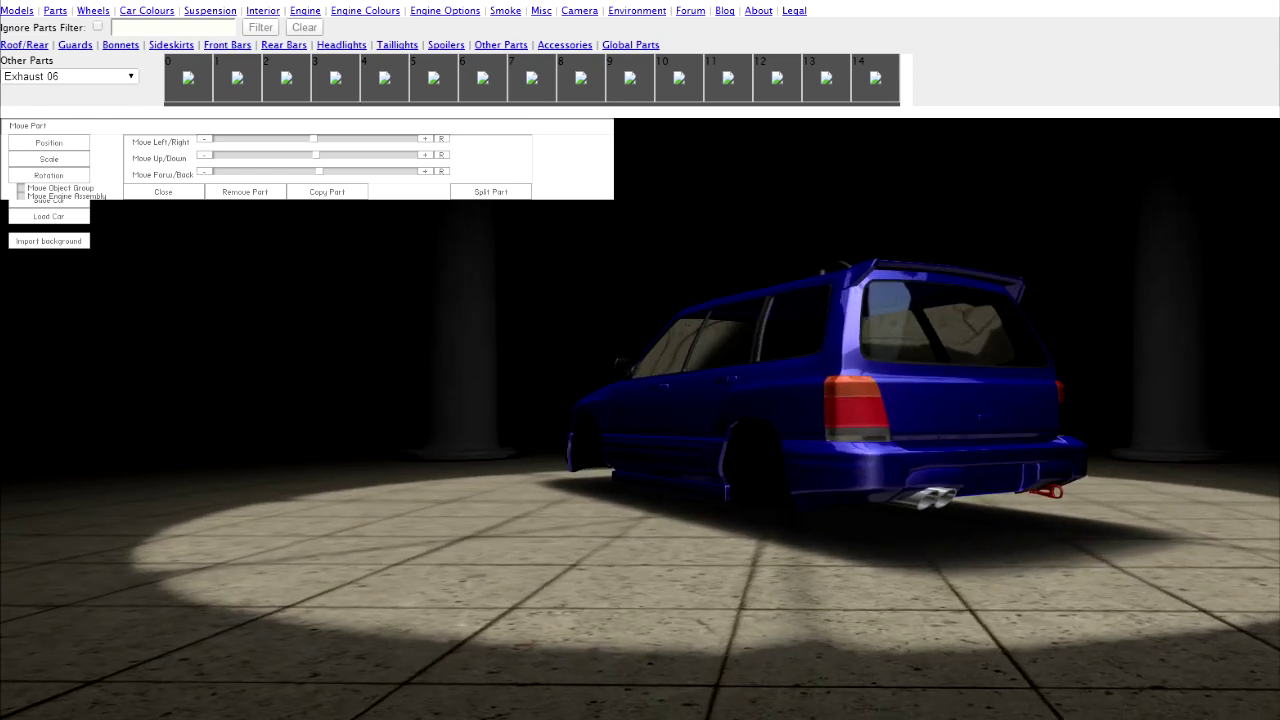
left_click(69, 76)
left_click(69, 119)
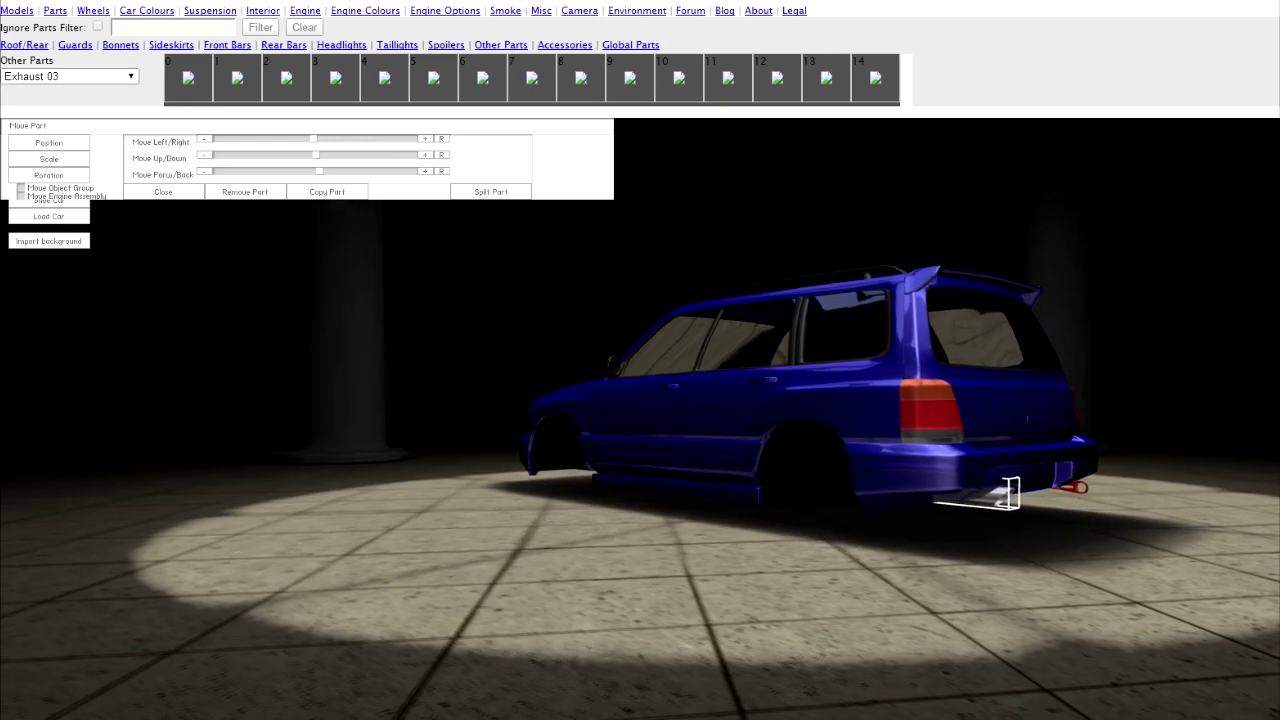
- Try Exhaust 11 and Exhaust 10 under the rear bumper
left_click(69, 76)
left_click(25, 236)
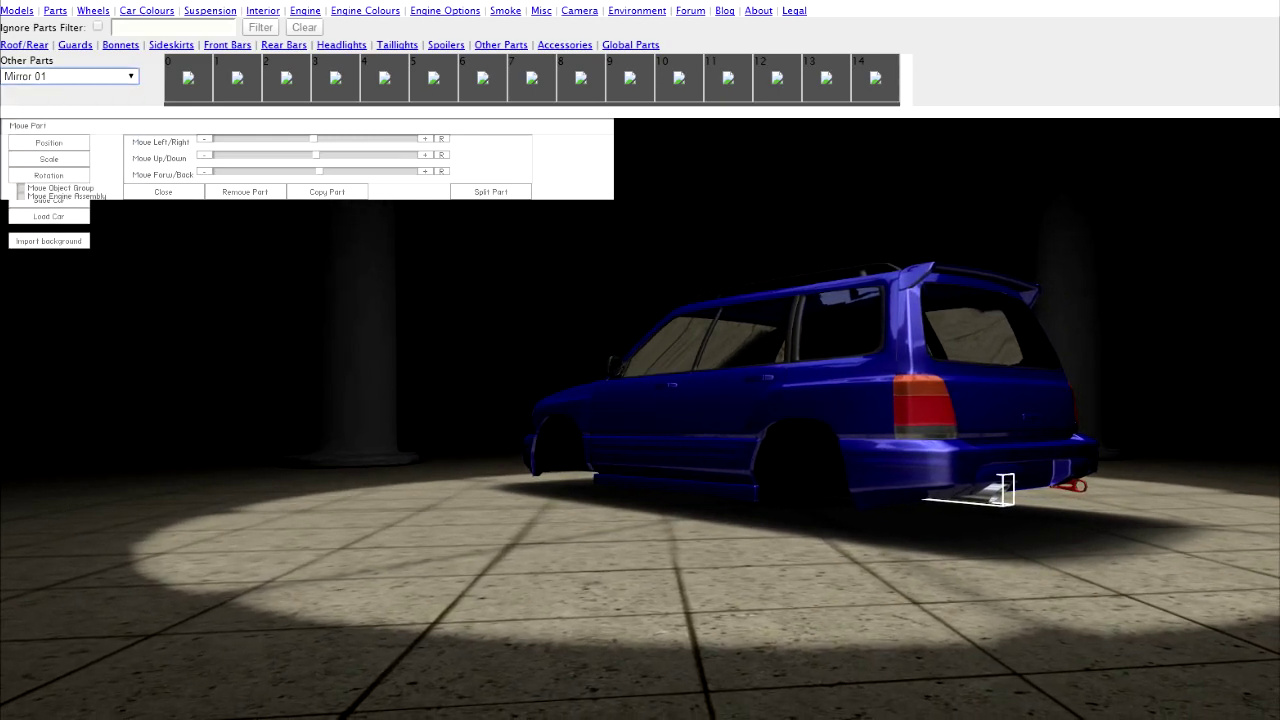
left_click(69, 76)
left_click(31, 222)
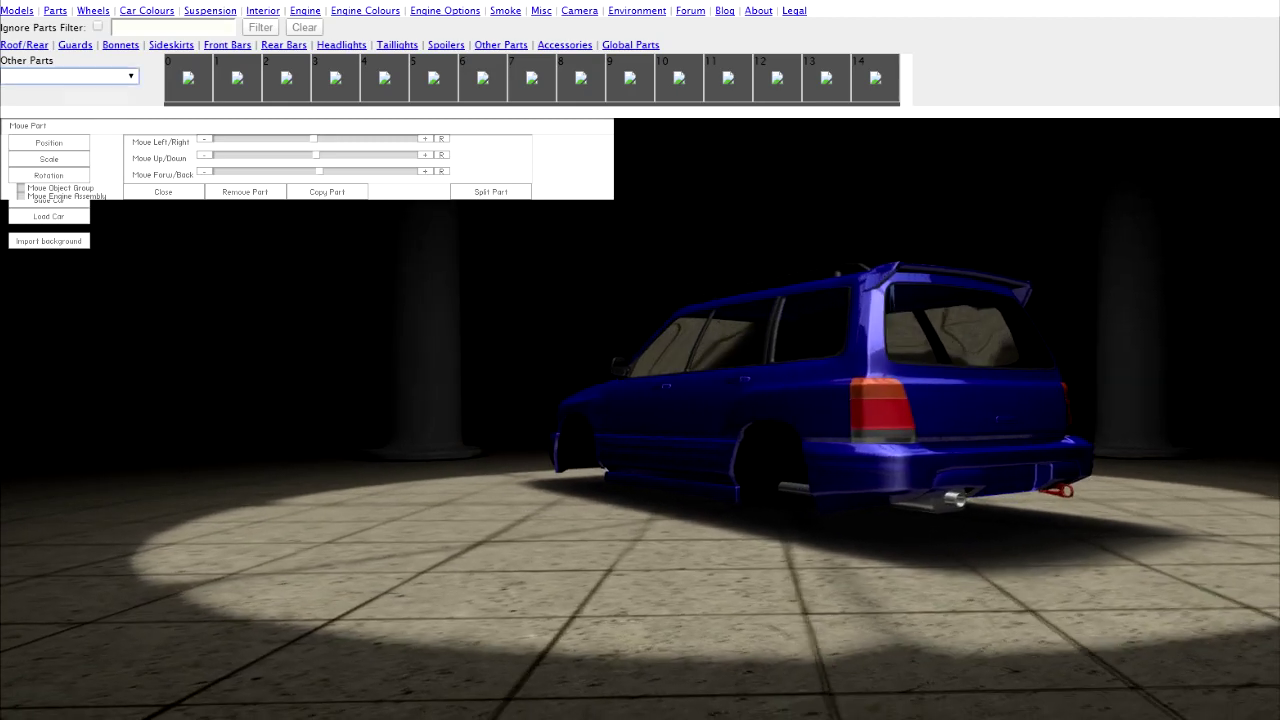
left_click(69, 76)
left_click(31, 209)
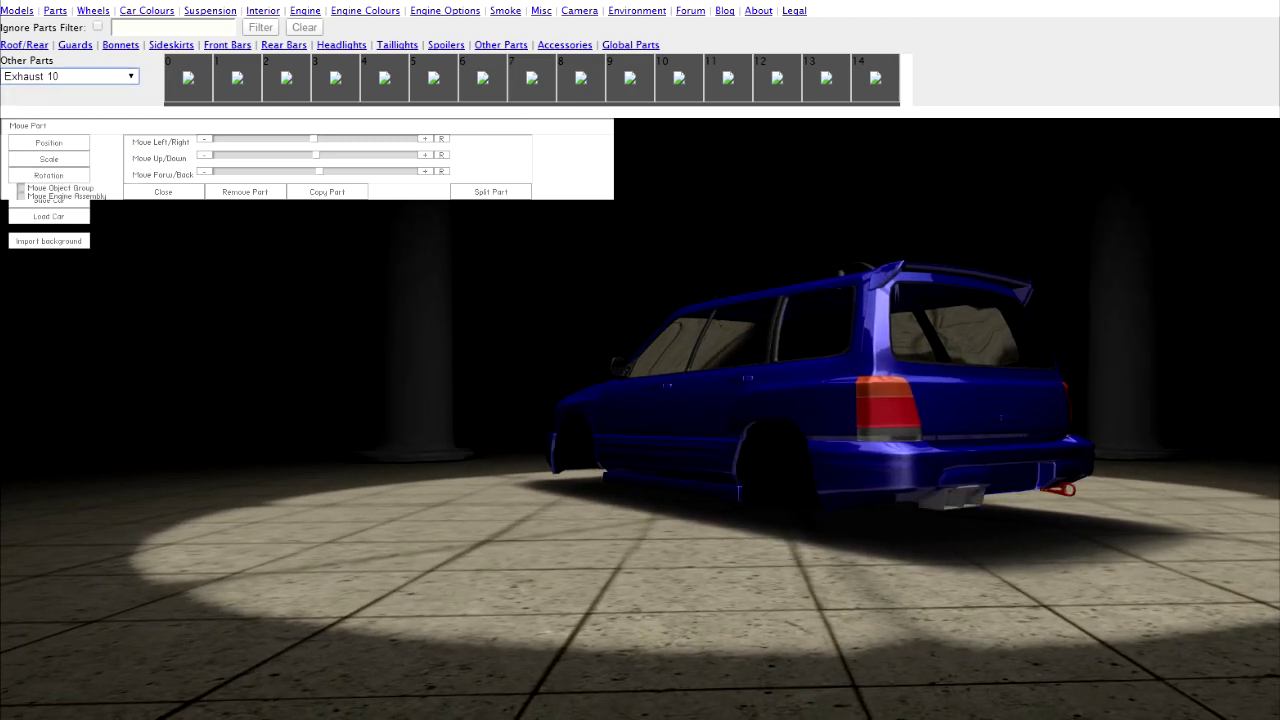
- Compare Exhaust 08, Exhaust 07 and Exhaust 06 on the rear of the car
left_click(69, 76)
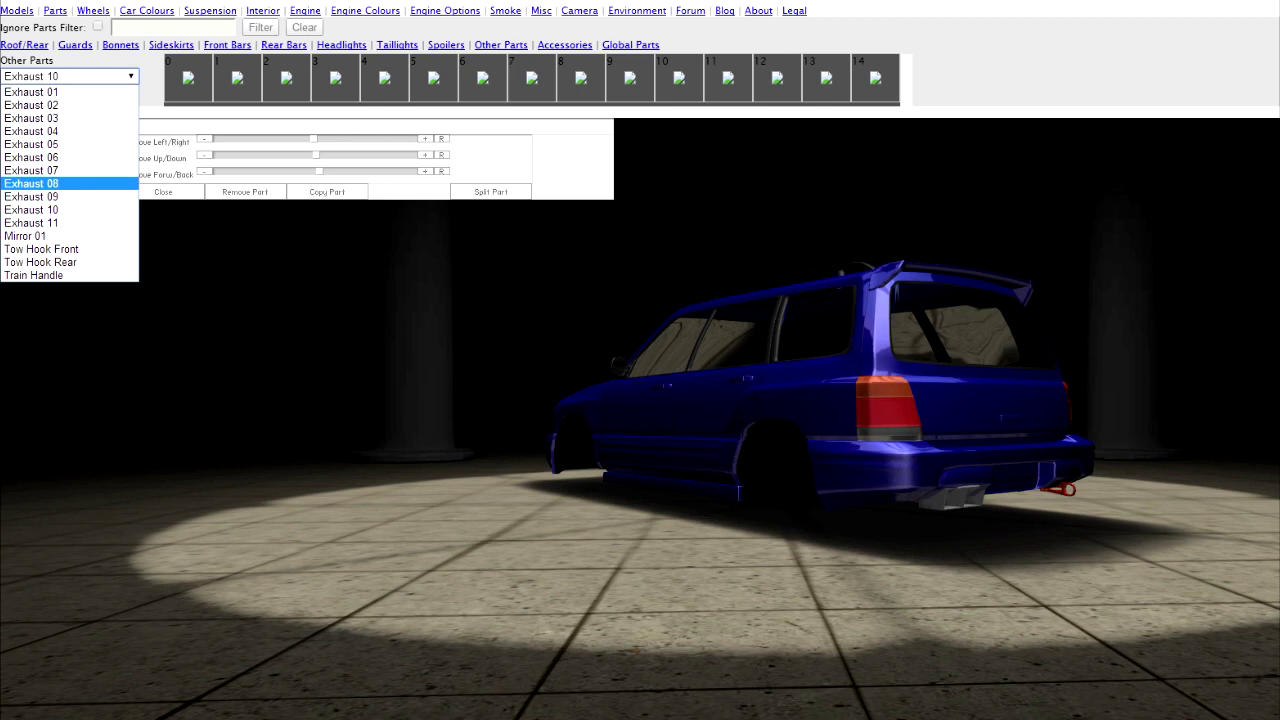
left_click(31, 184)
left_click(69, 76)
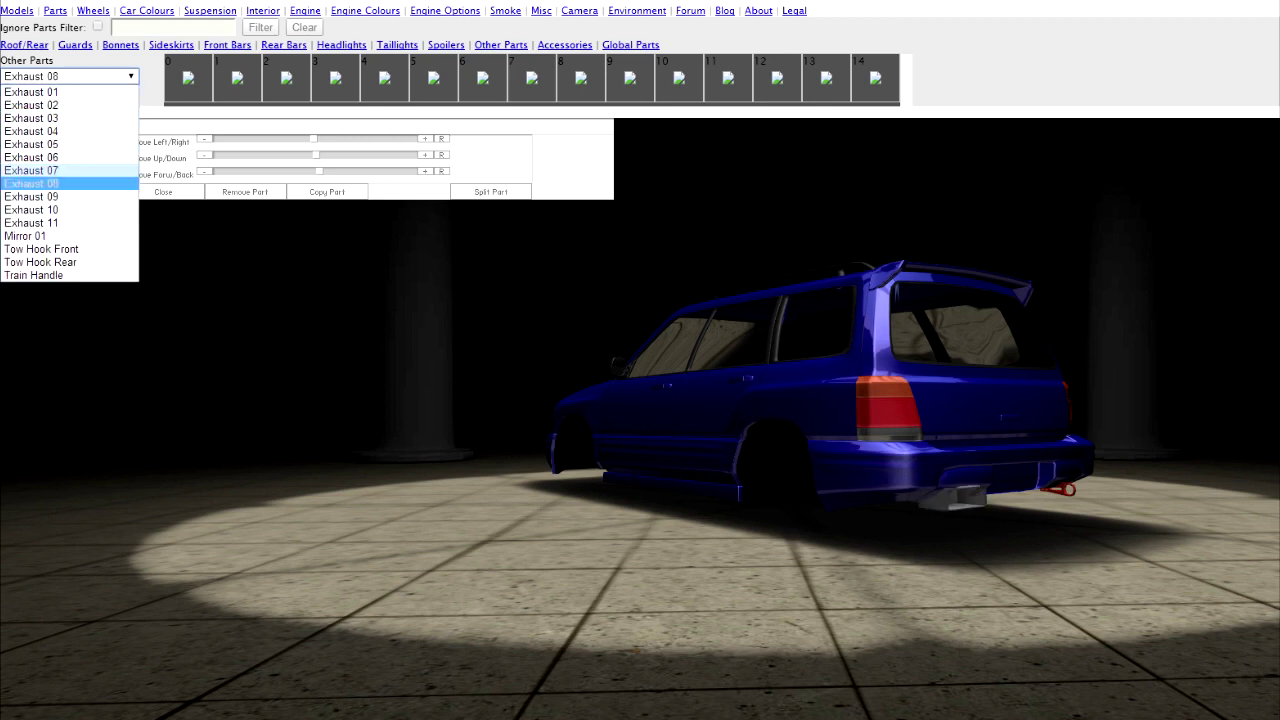
left_click(31, 184)
left_click(70, 76)
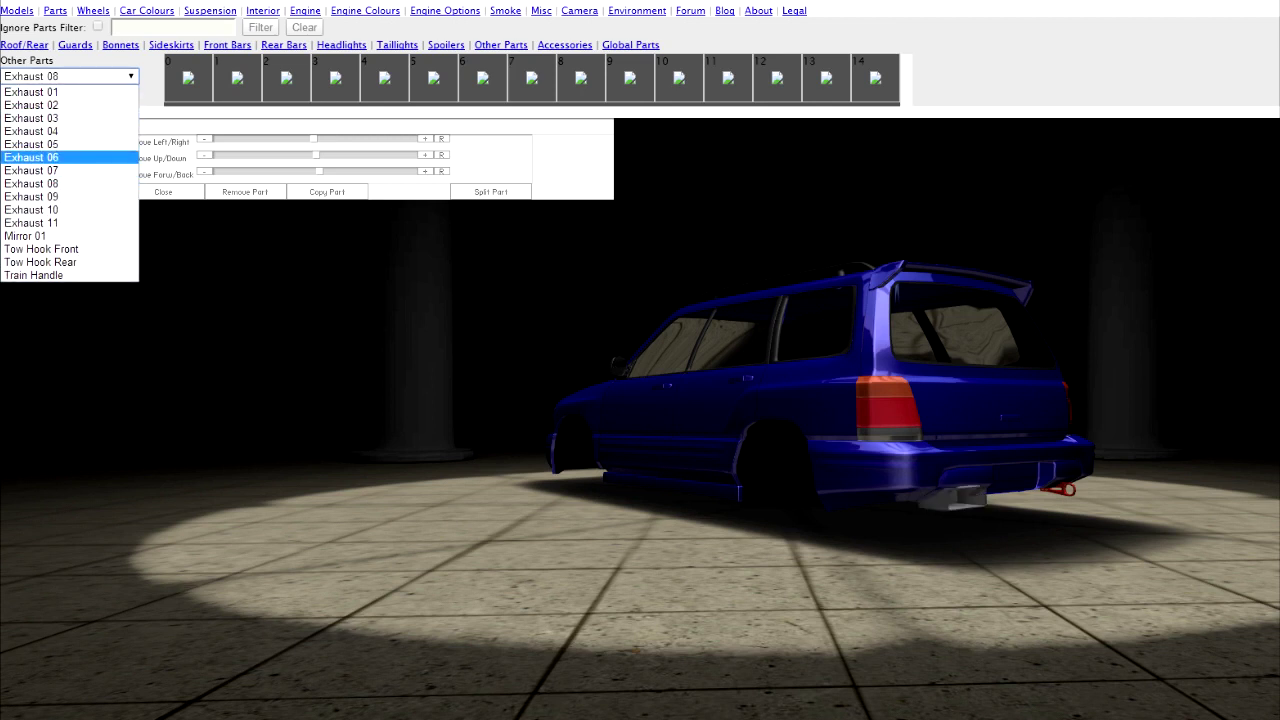
left_click(31, 170)
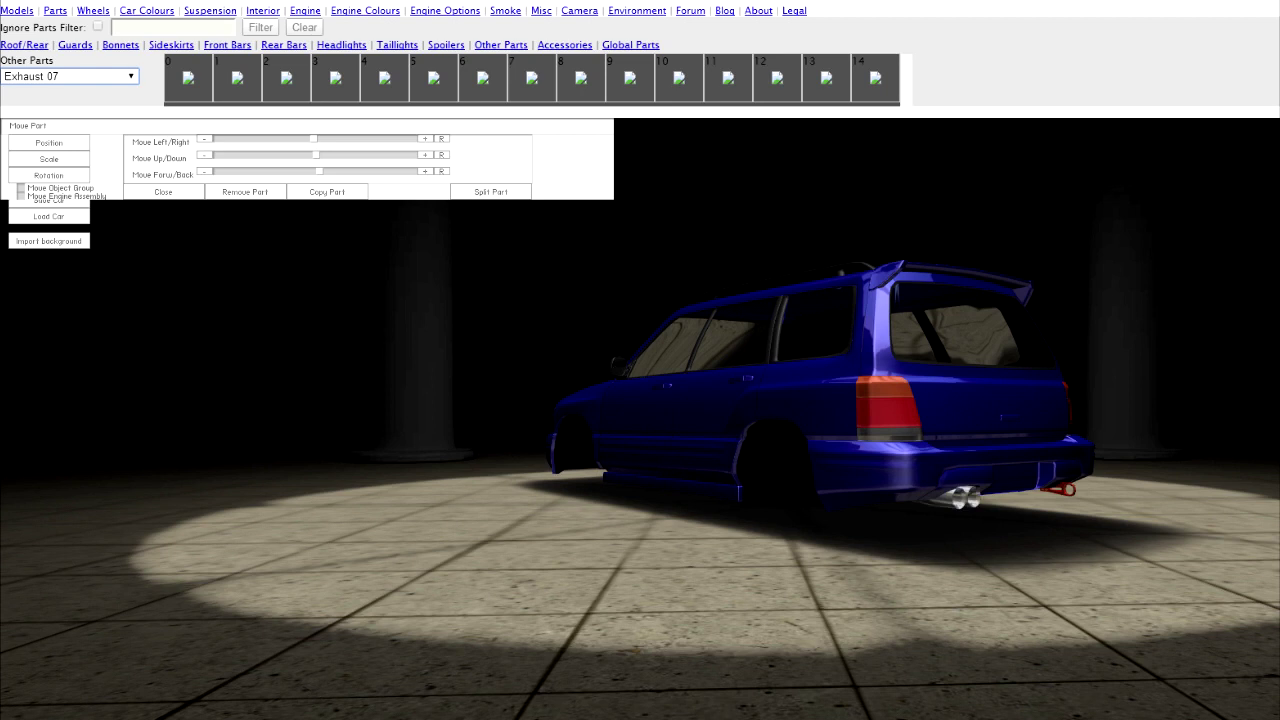
left_click(70, 76)
left_click(31, 158)
- Compare Exhaust 05, Exhaust 04 and Exhaust 03 on the rear of the car
left_click(70, 76)
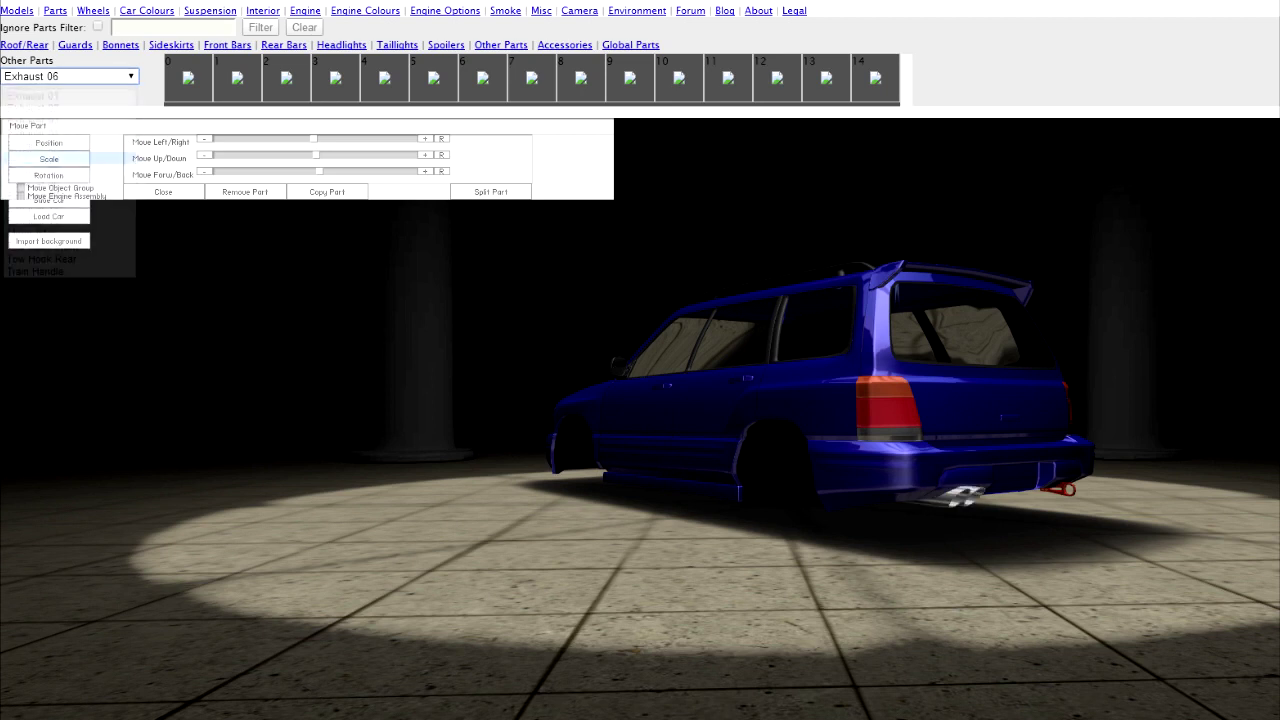
left_click(70, 76)
left_click(45, 140)
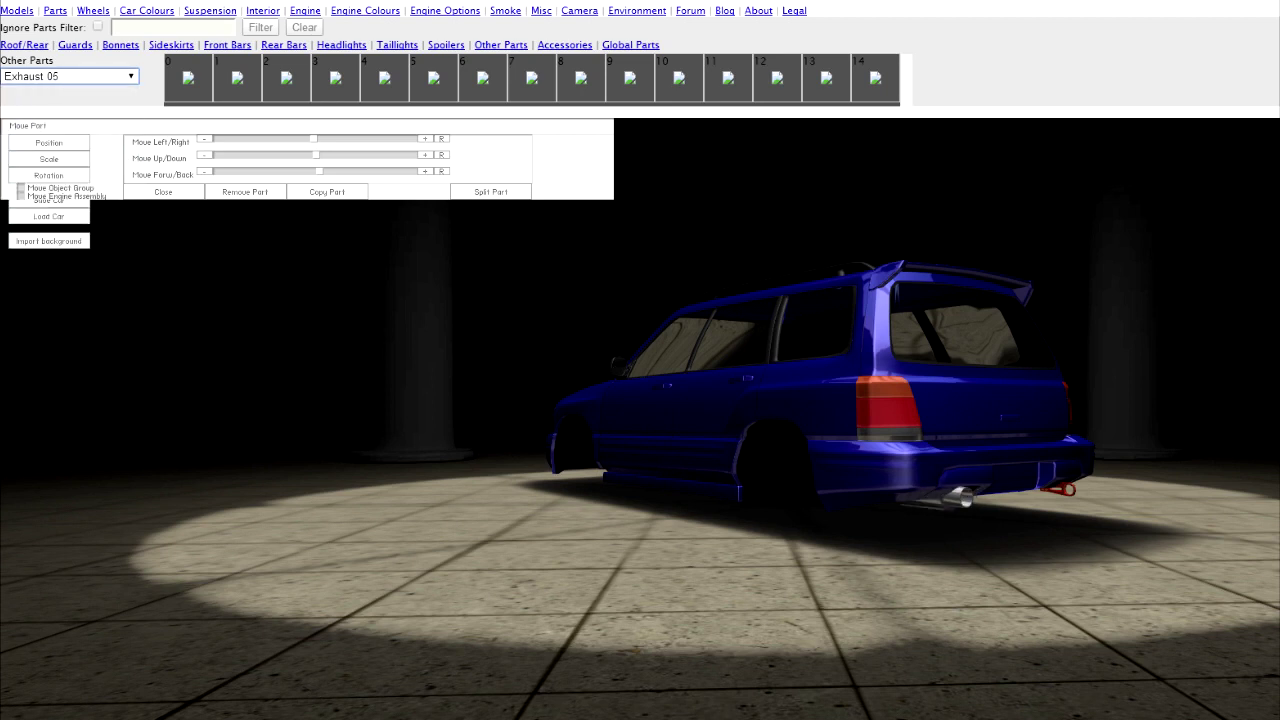
left_click(70, 76)
left_click(45, 131)
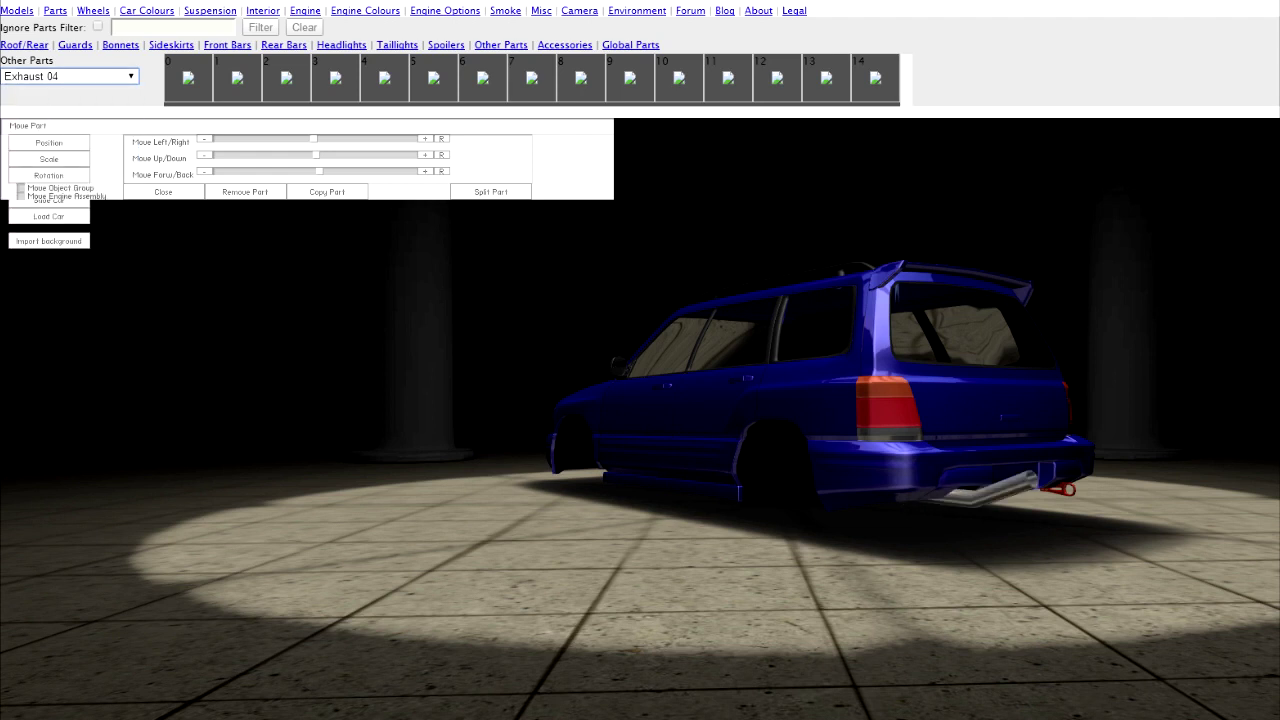
left_click(70, 76)
left_click(45, 118)
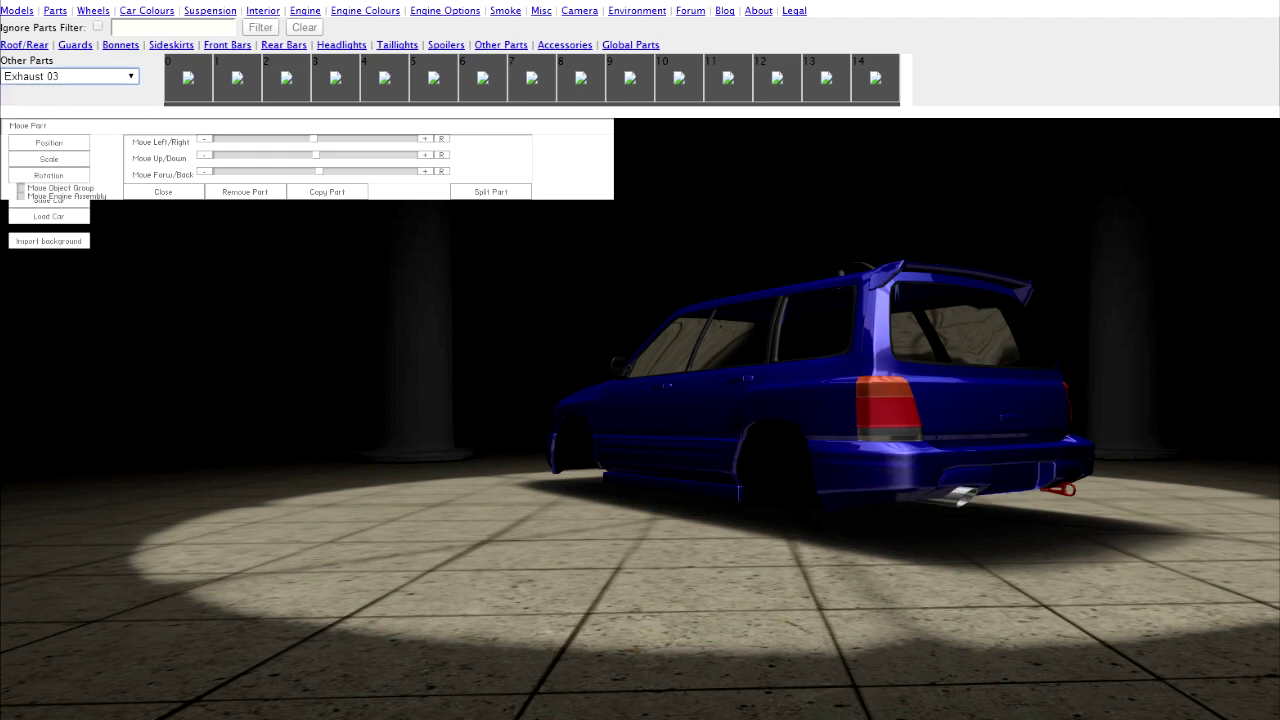
- Compare Exhaust 02, Exhaust 01 and Exhaust 06 on the rear of the car
left_click(70, 76)
left_click(45, 105)
left_click(70, 76)
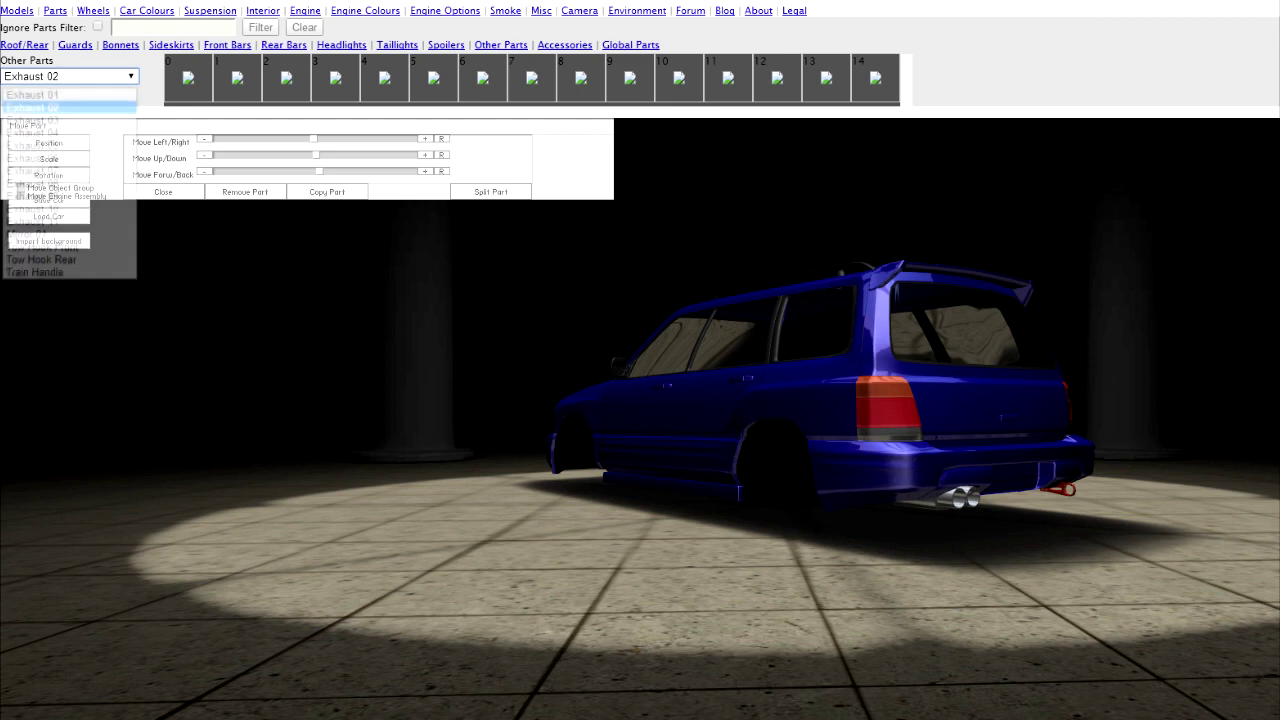
left_click(45, 94)
left_click(70, 76)
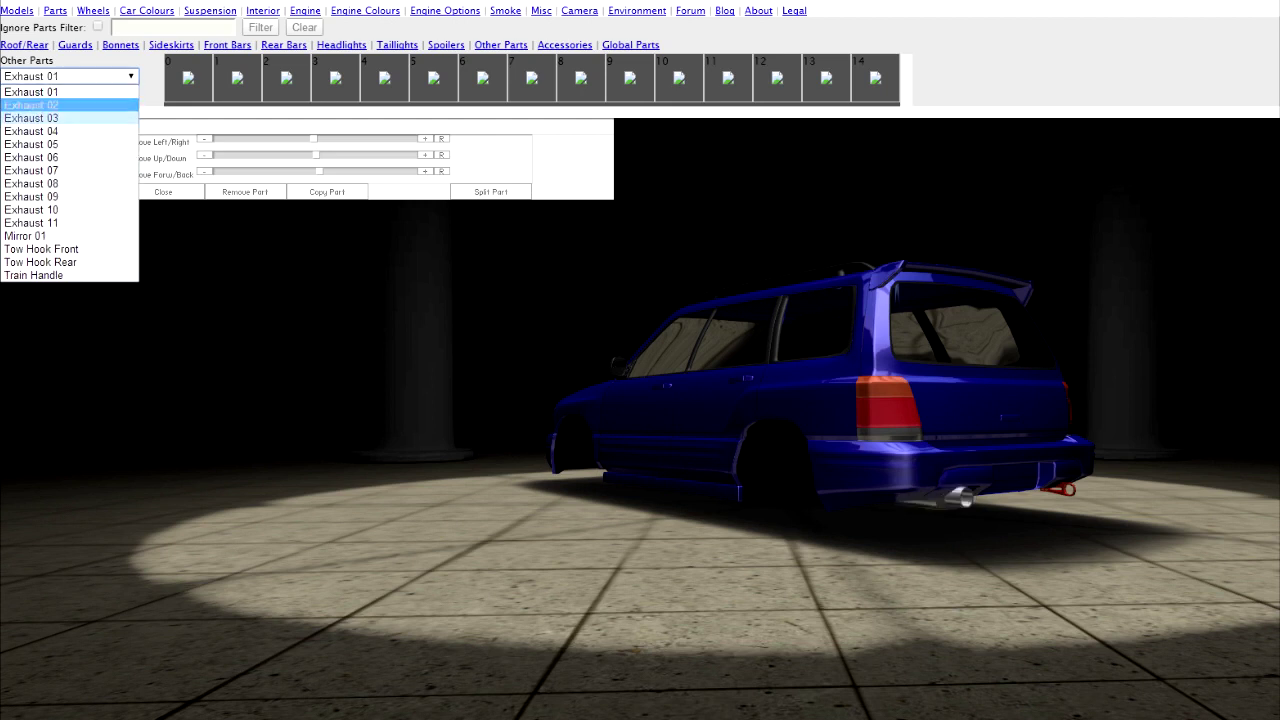
left_click(35, 155)
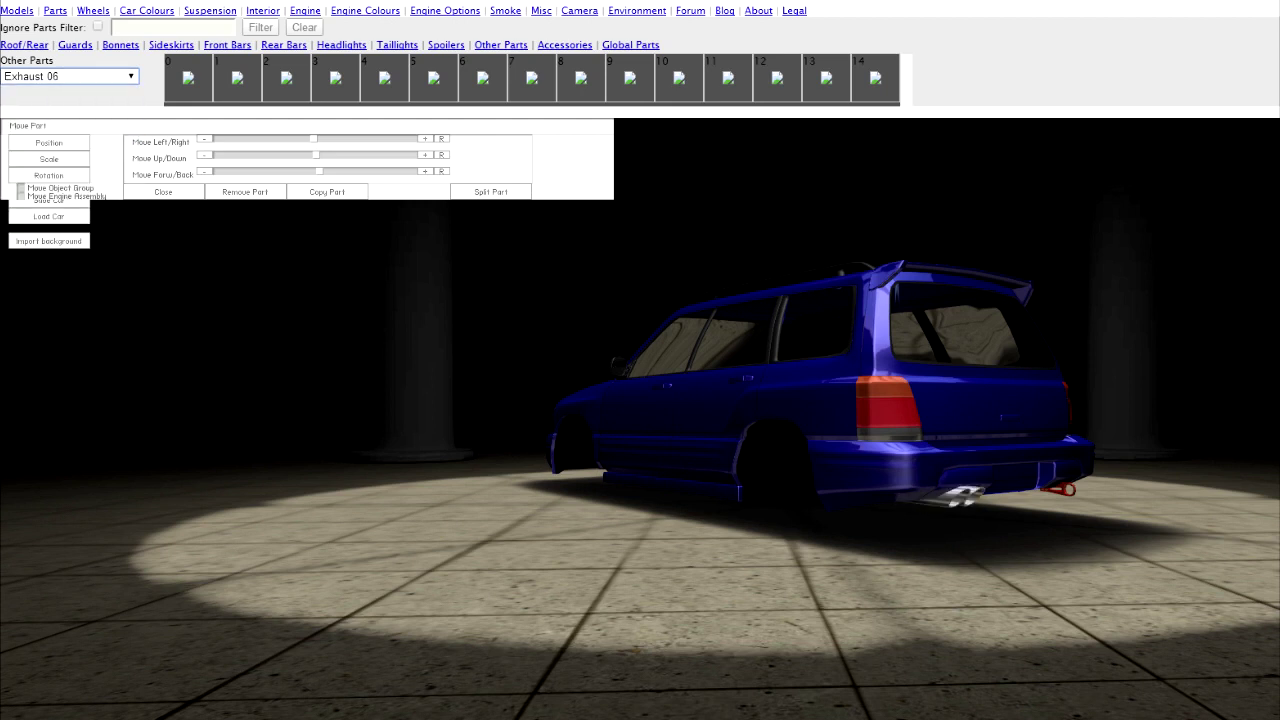
- Fit Exhaust 07 and rotate it about Y so that its twin tips face the car's left side
left_click(70, 76)
left_click(35, 167)
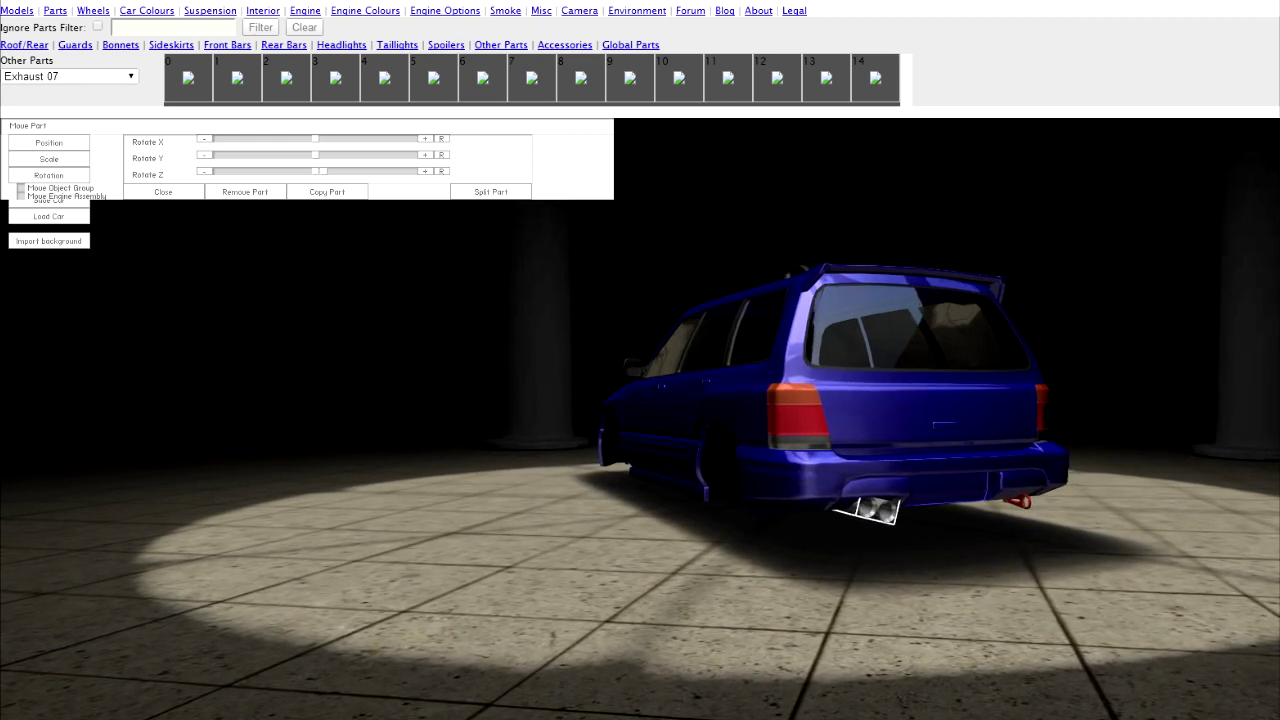
left_click_drag(315, 155, 376, 155)
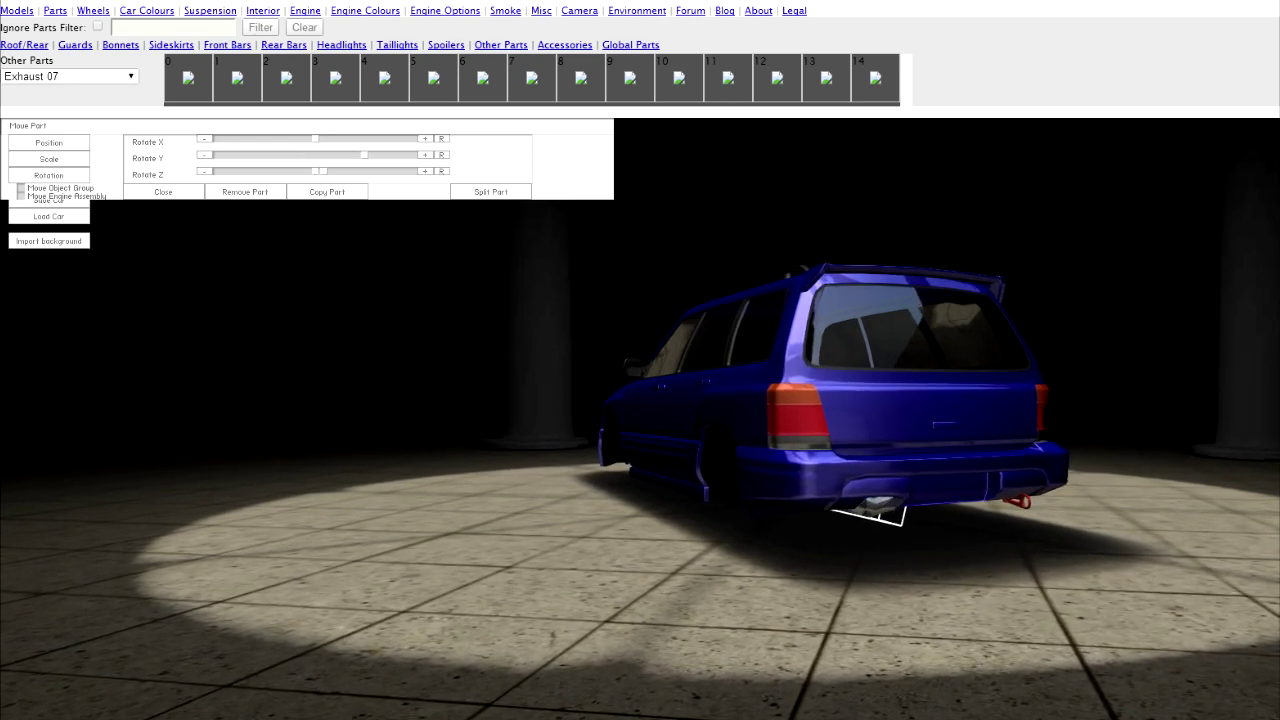
- Move the exhaust sideways and forward to the car's left side, just ahead of the rear wheel arch
left_click(49, 142)
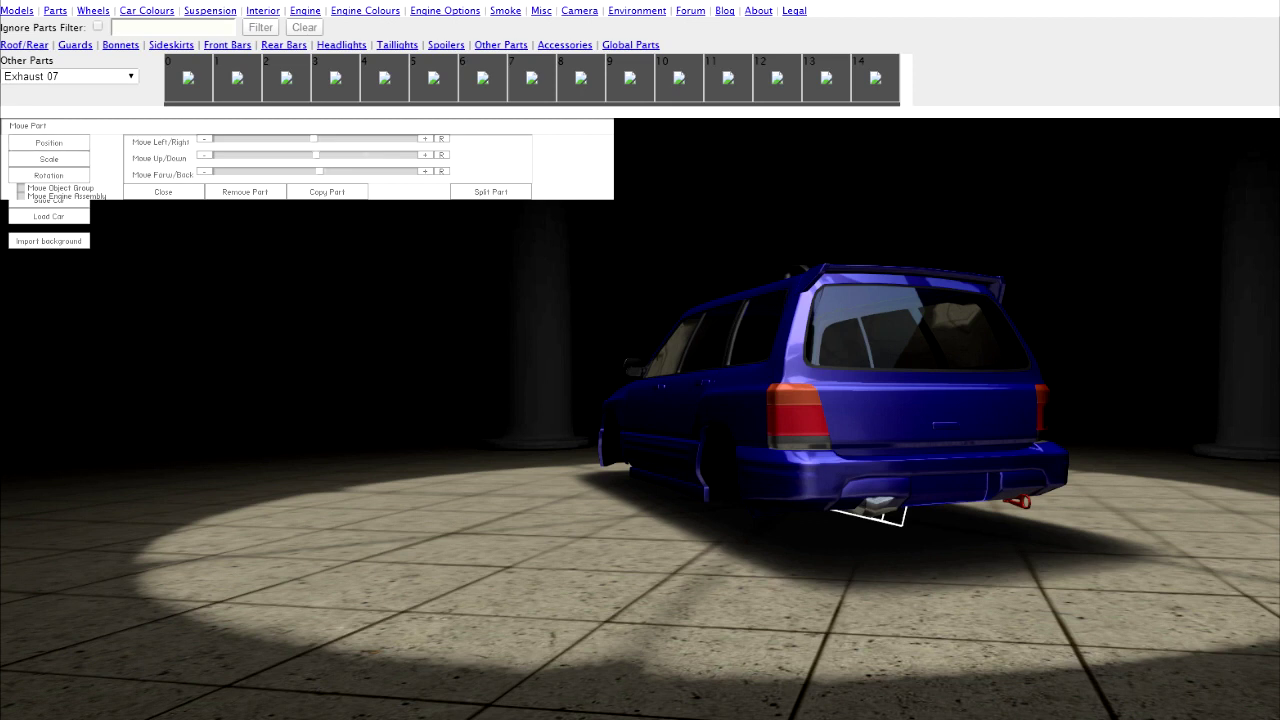
left_click(204, 139)
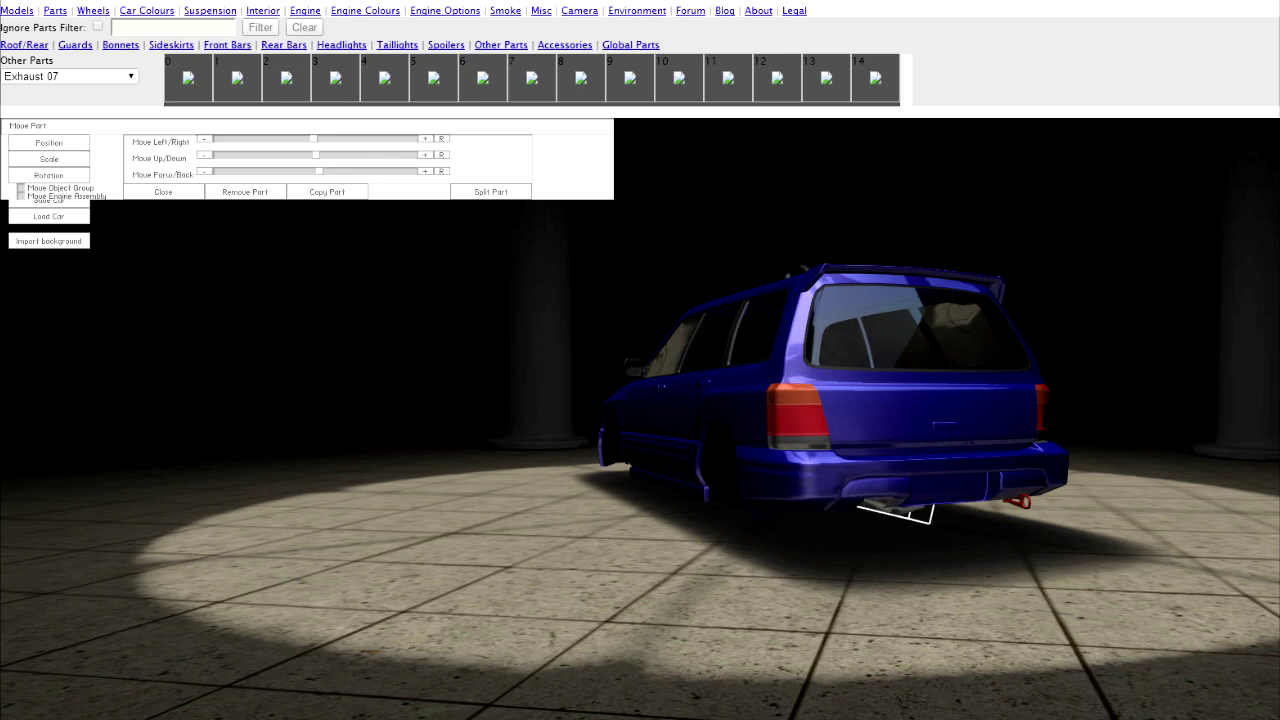
left_click_drag(313, 139, 318, 139)
left_click_drag(640, 420, 880, 420)
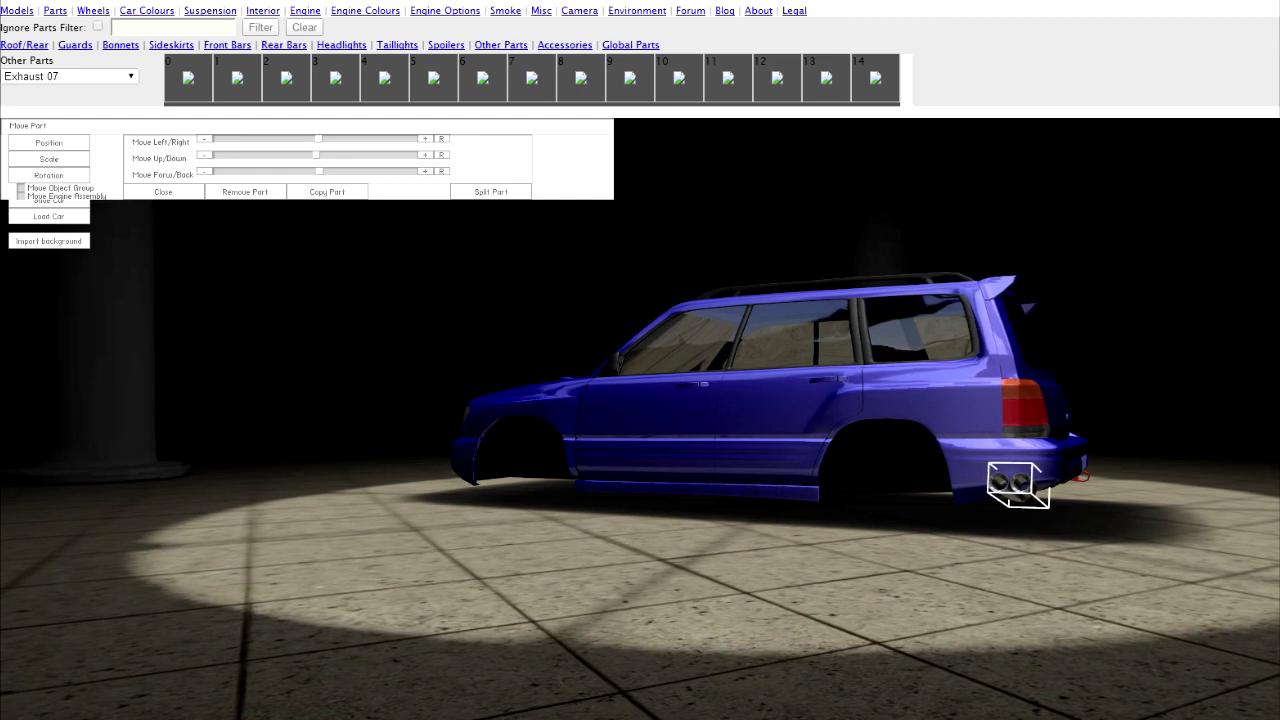
left_click_drag(319, 171, 304, 171)
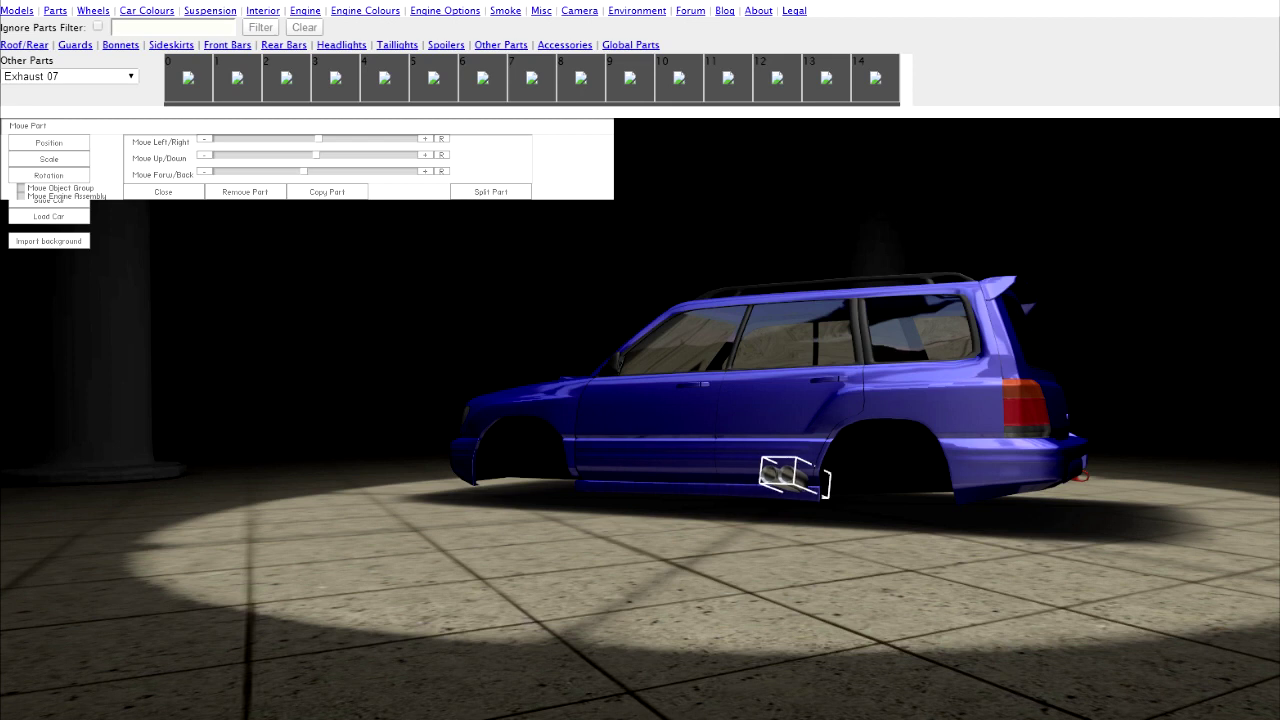
- Adjust the exhaust's rotation so its tips point outward, and lower it below the sideskirt
left_click(48, 175)
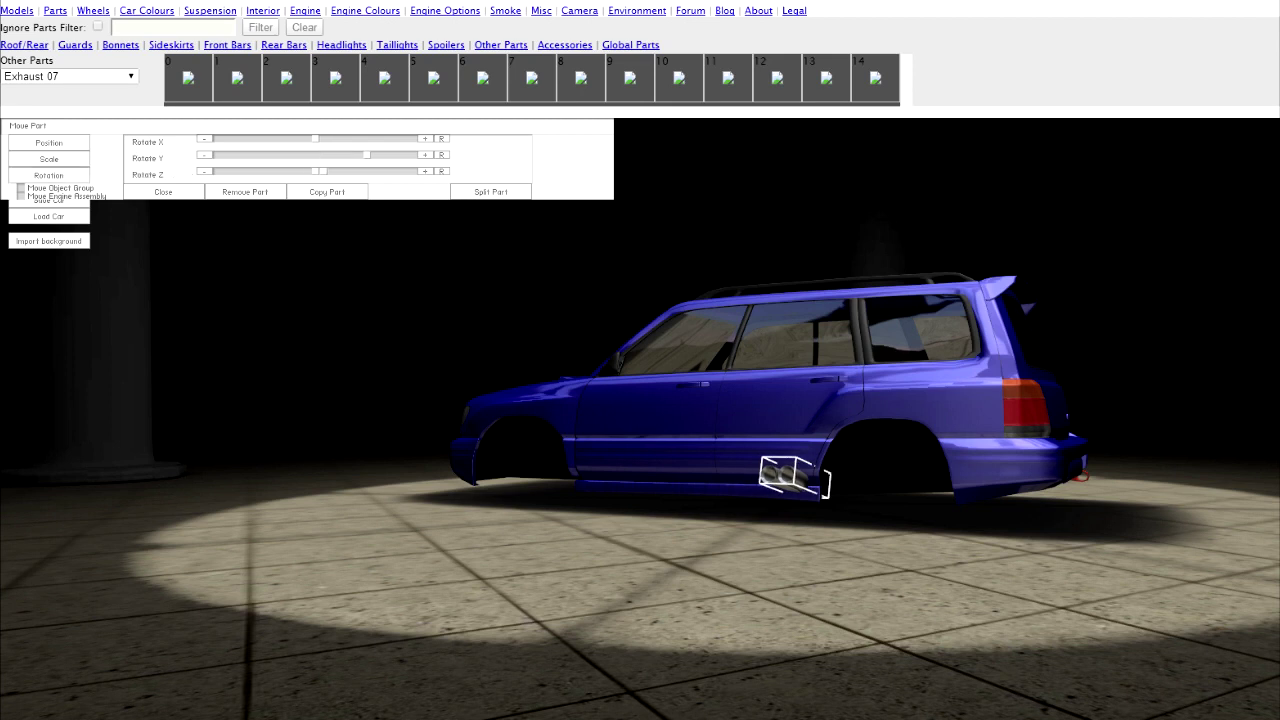
left_click_drag(322, 171, 352, 155)
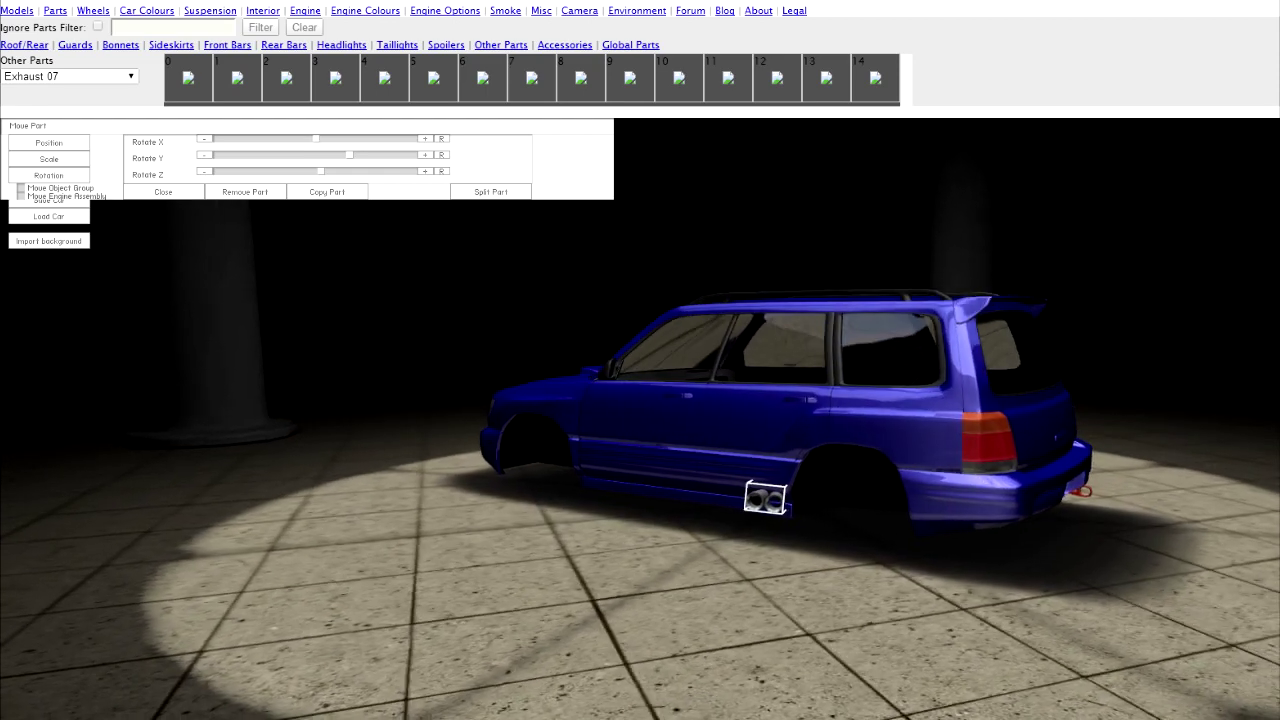
left_click(49, 142)
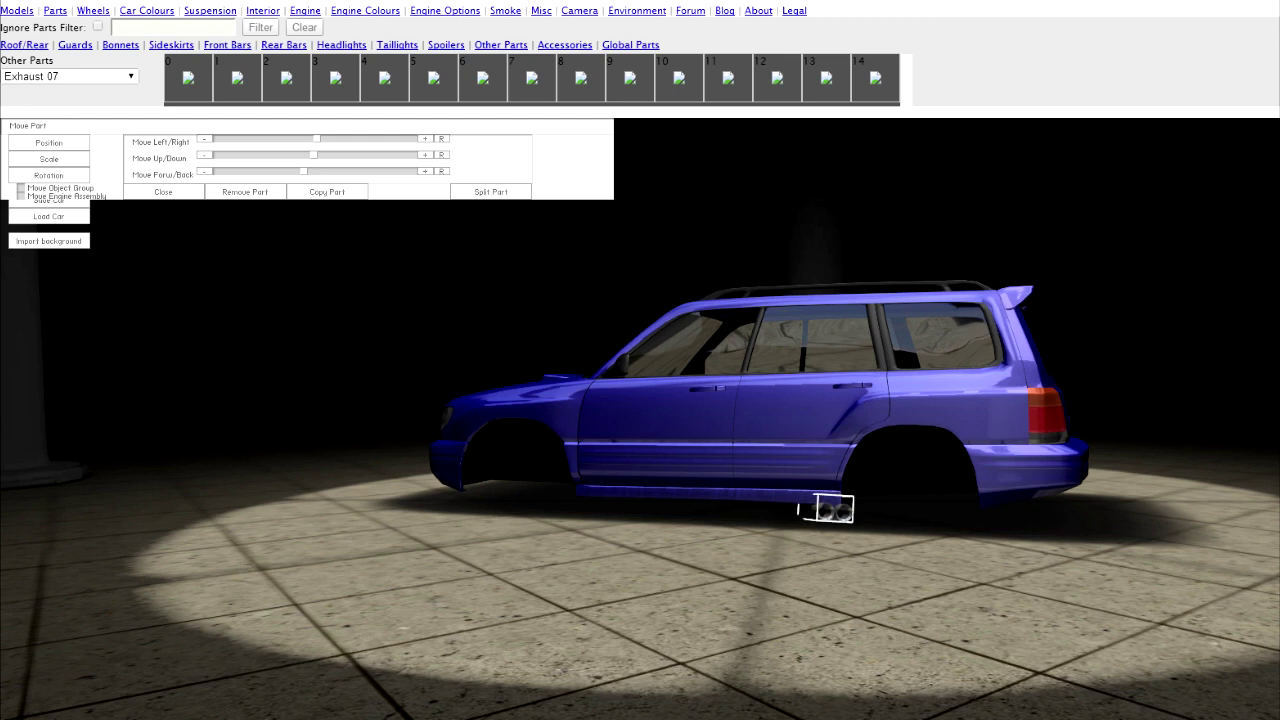
- Adjust the tilt of the side exhaust about the Z axis
left_click(48, 175)
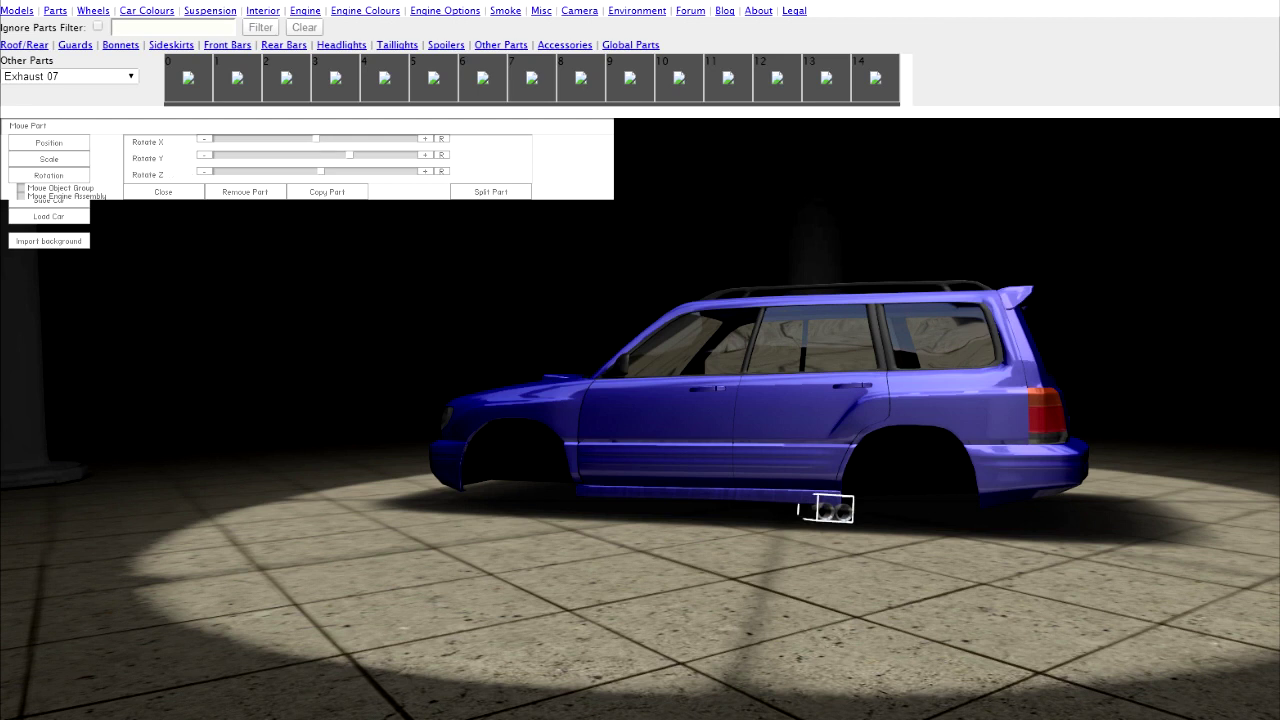
left_click_drag(327, 171, 314, 171)
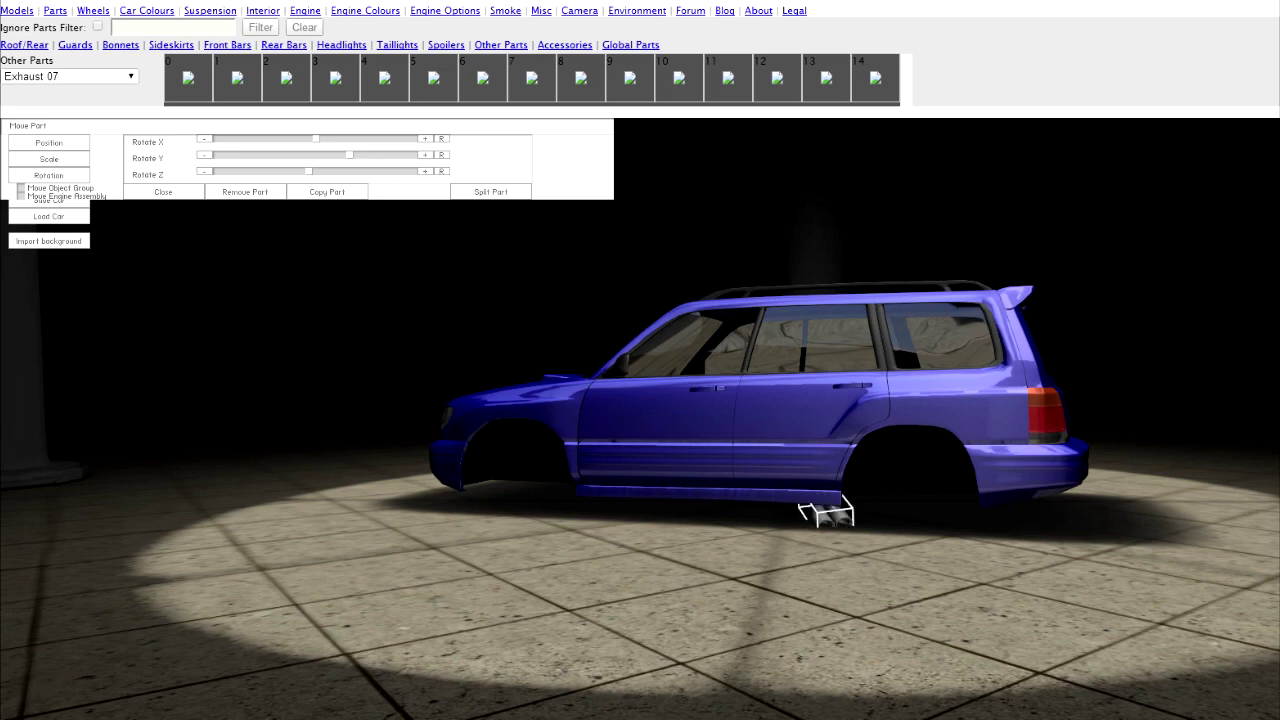
left_click_drag(700, 400, 500, 400)
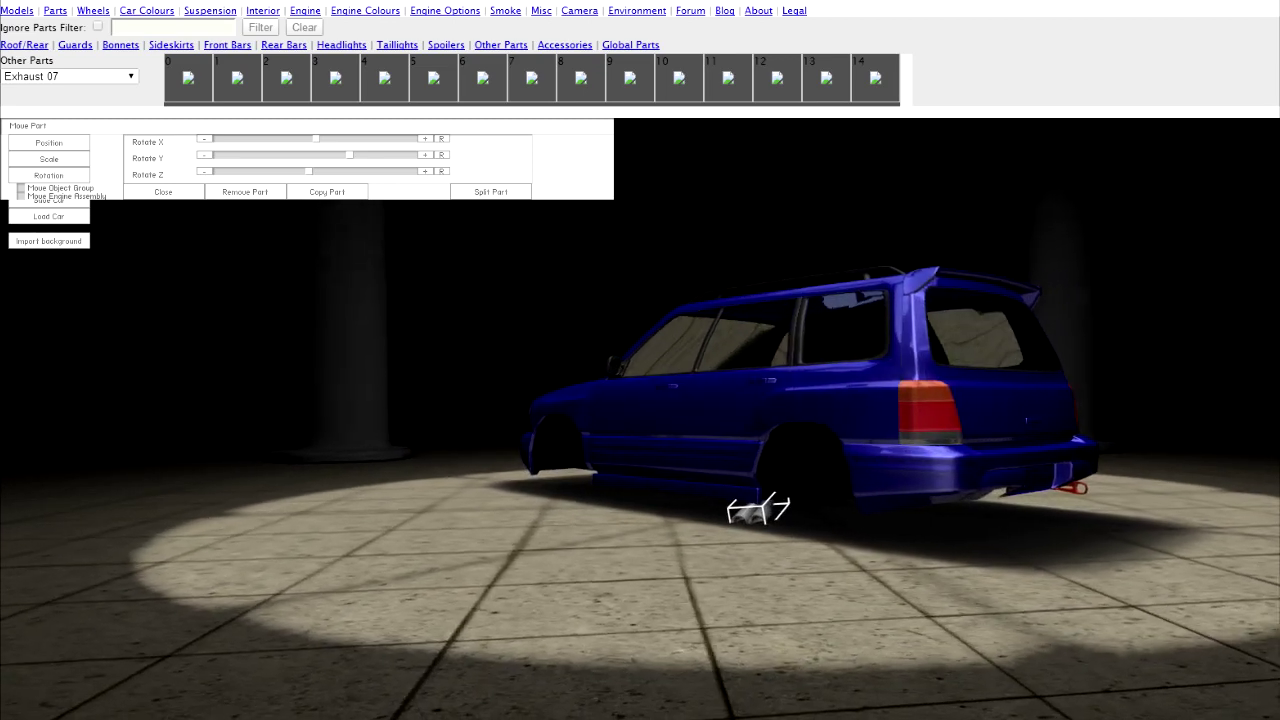
- Fine-tune the exhaust's height under the rear end of the sideskirt and finish moving the part
left_click(48, 142)
left_click(424, 155)
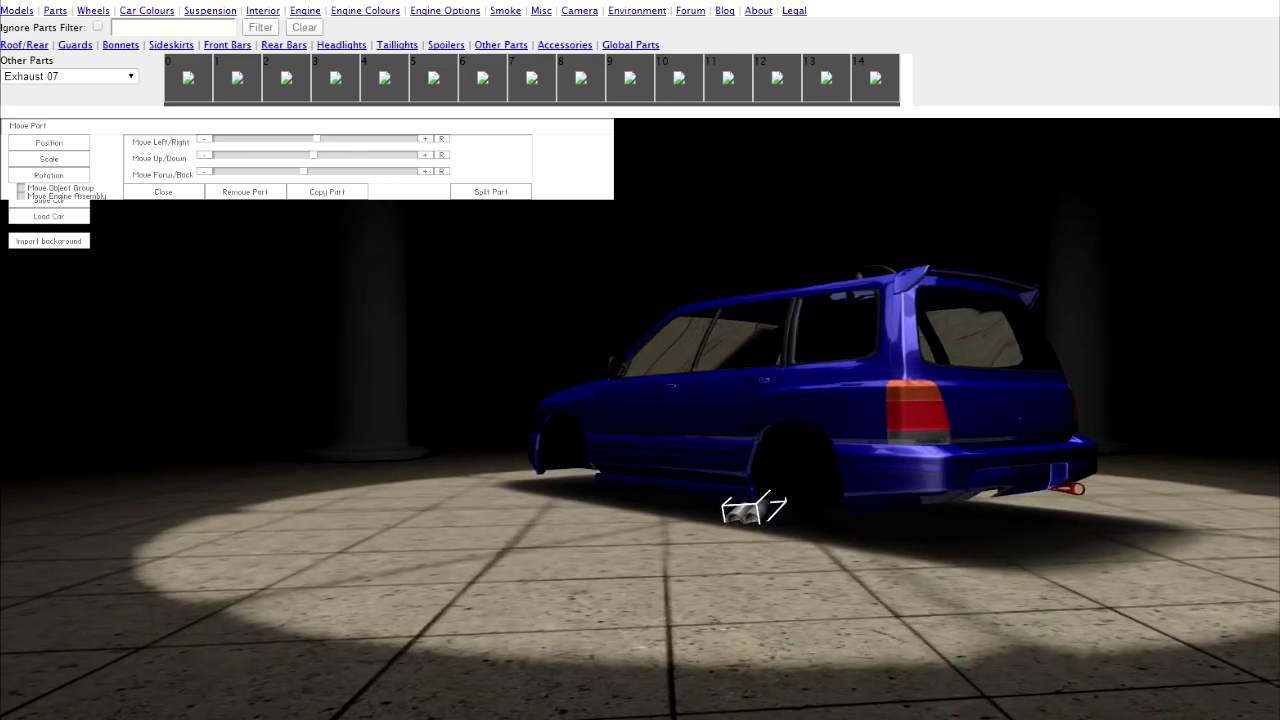
left_click(424, 155)
left_click_drag(600, 400, 705, 400)
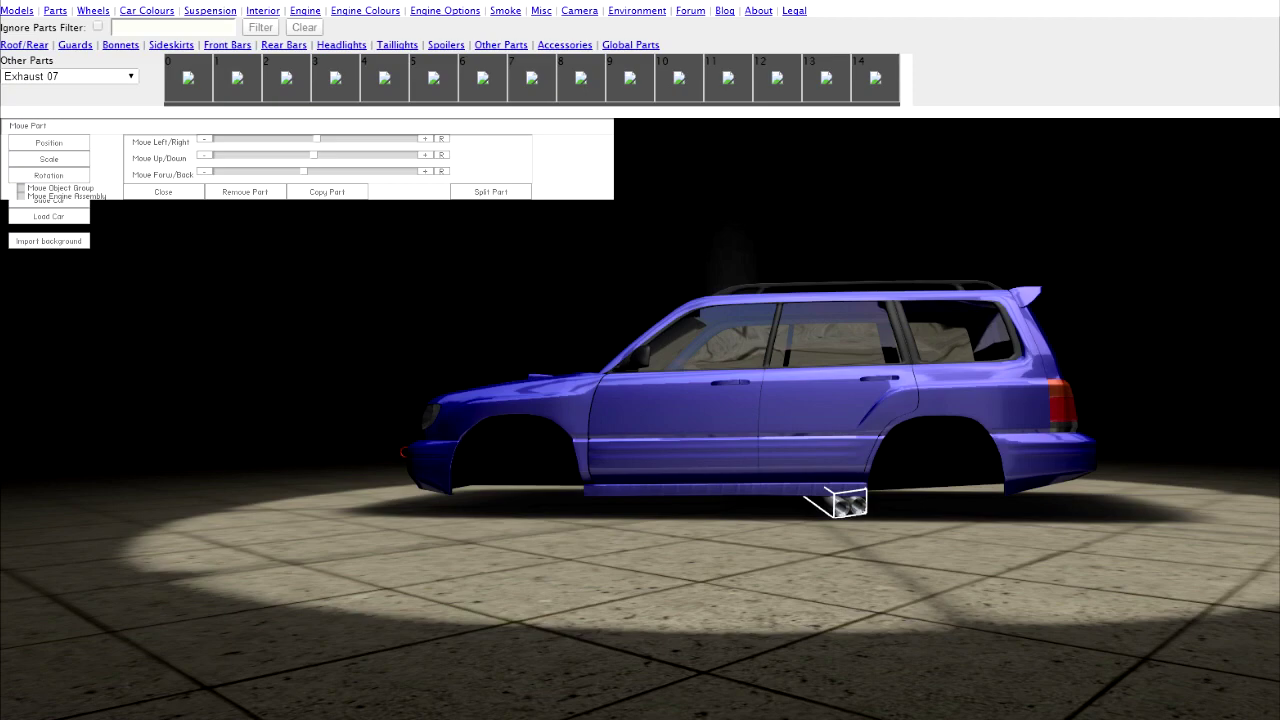
left_click(163, 191)
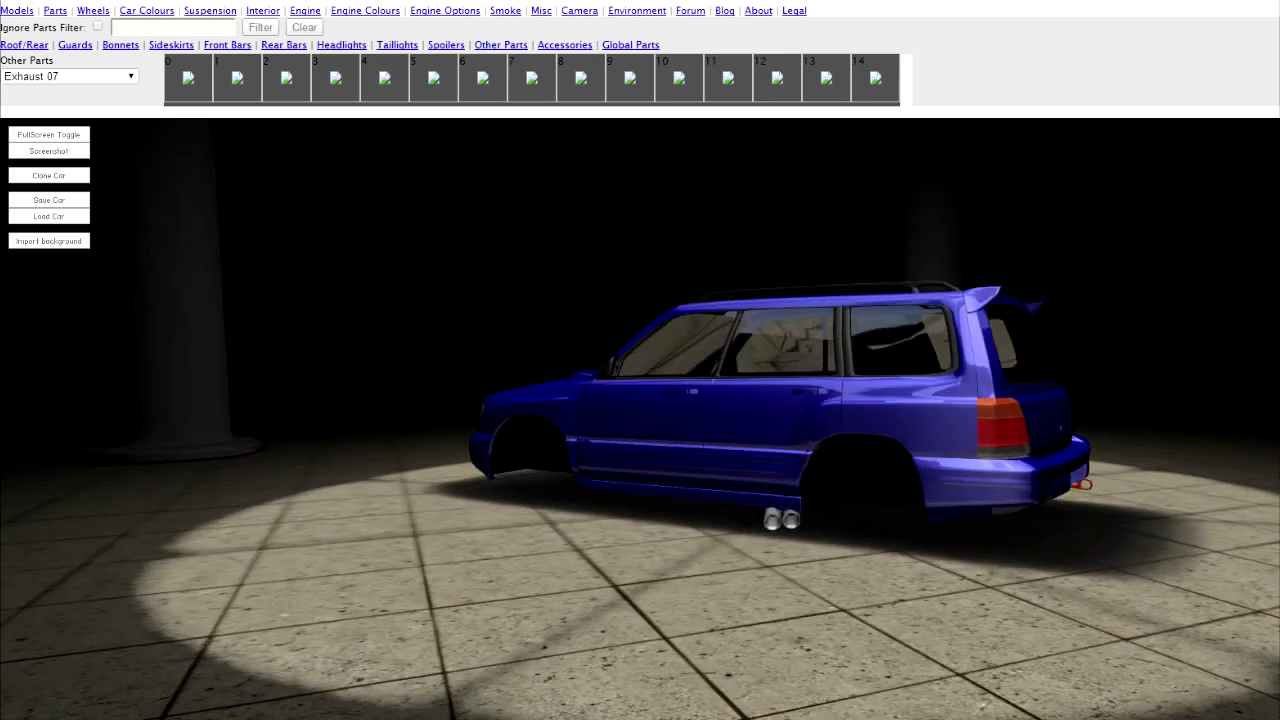
left_click(69, 76)
key("Escape")
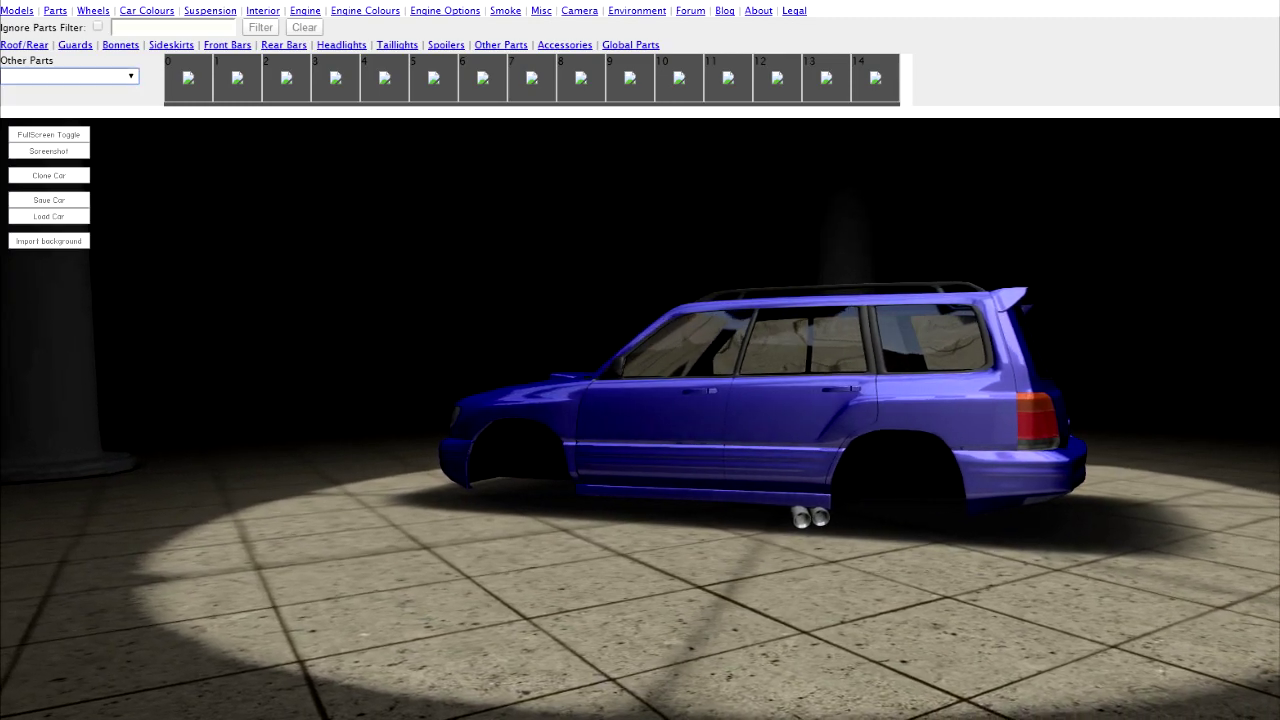
left_click(565, 45)
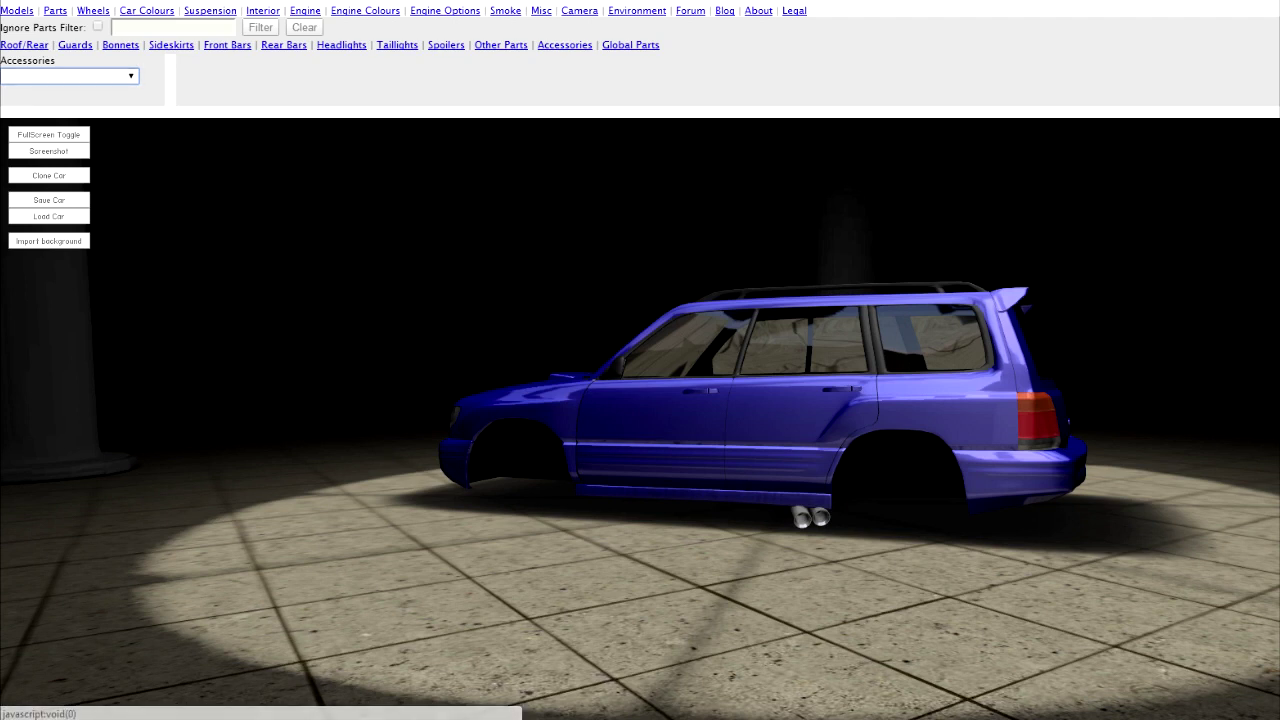
- Fit the Focus wheel style to all four wheels and close the wheel style gallery
left_click(93, 10)
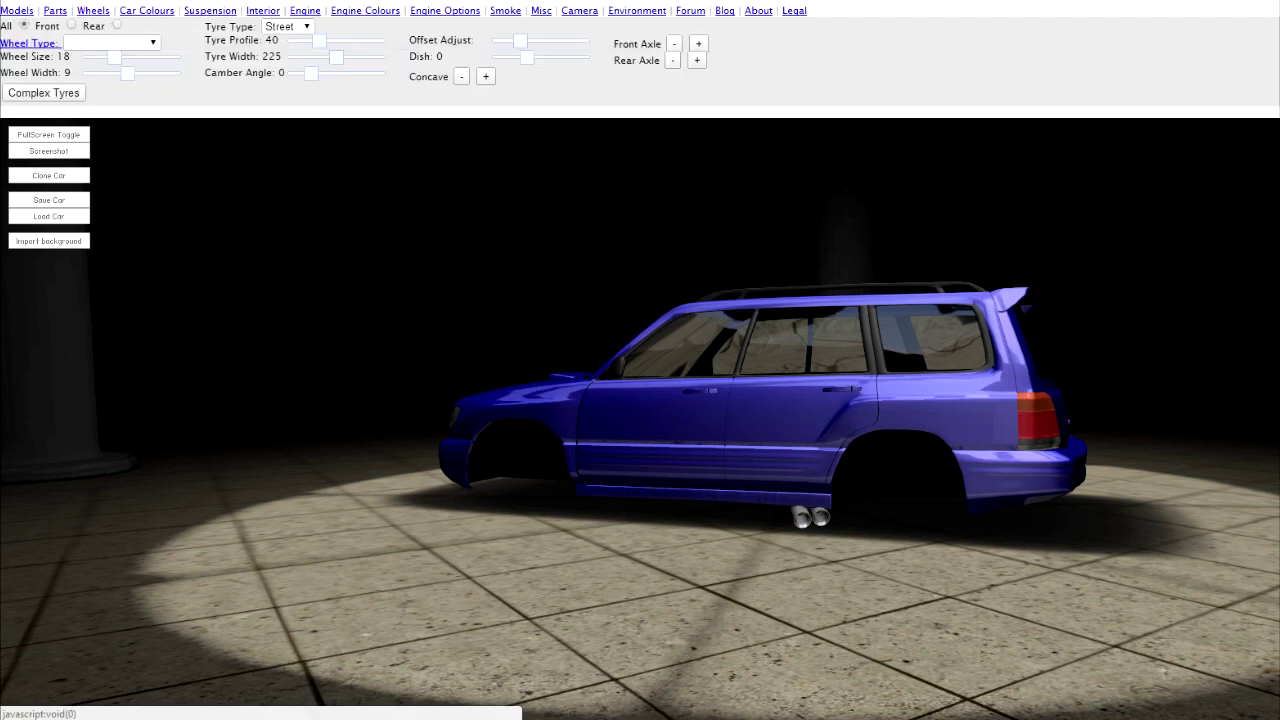
left_click(22, 43)
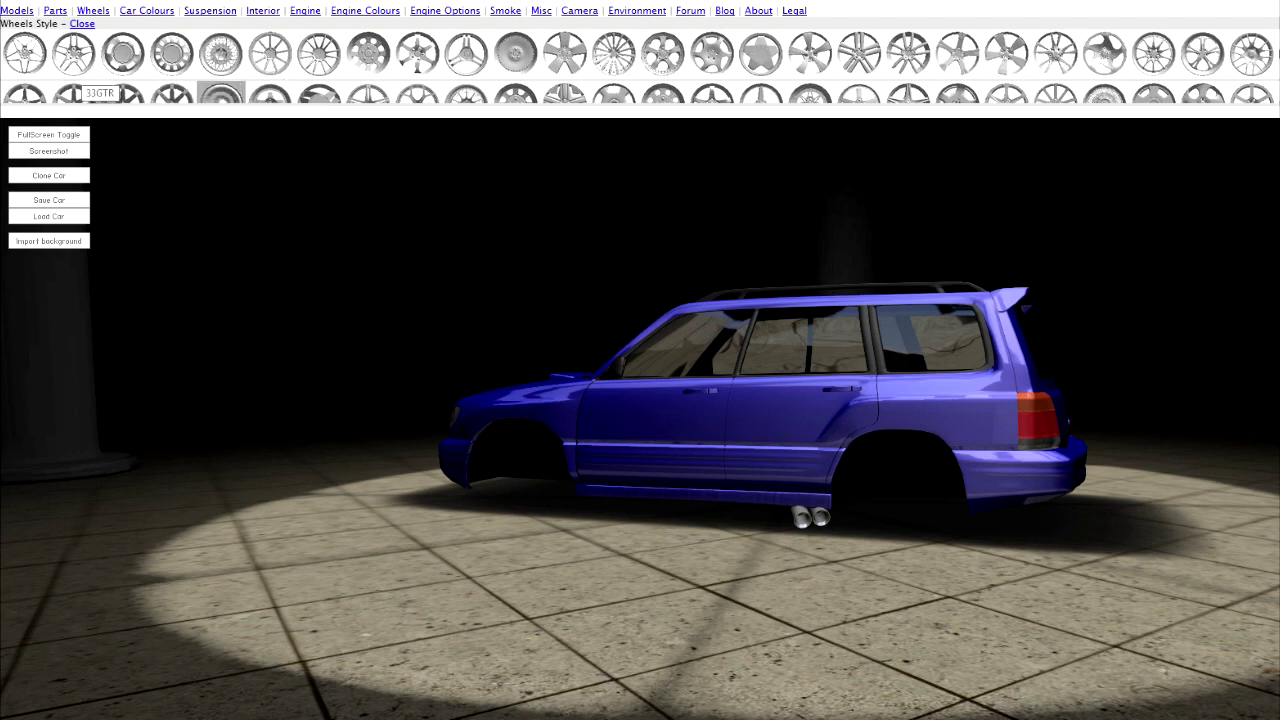
scroll(72, 75, "down", 1)
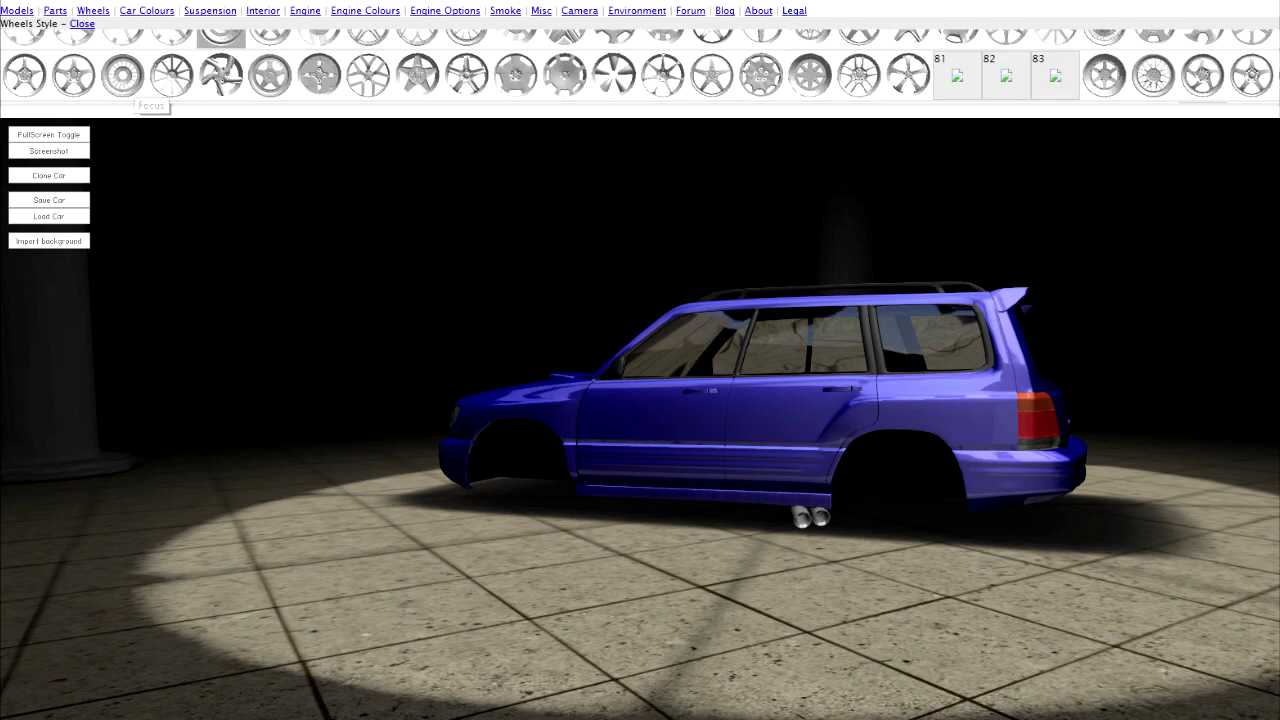
left_click(138, 85)
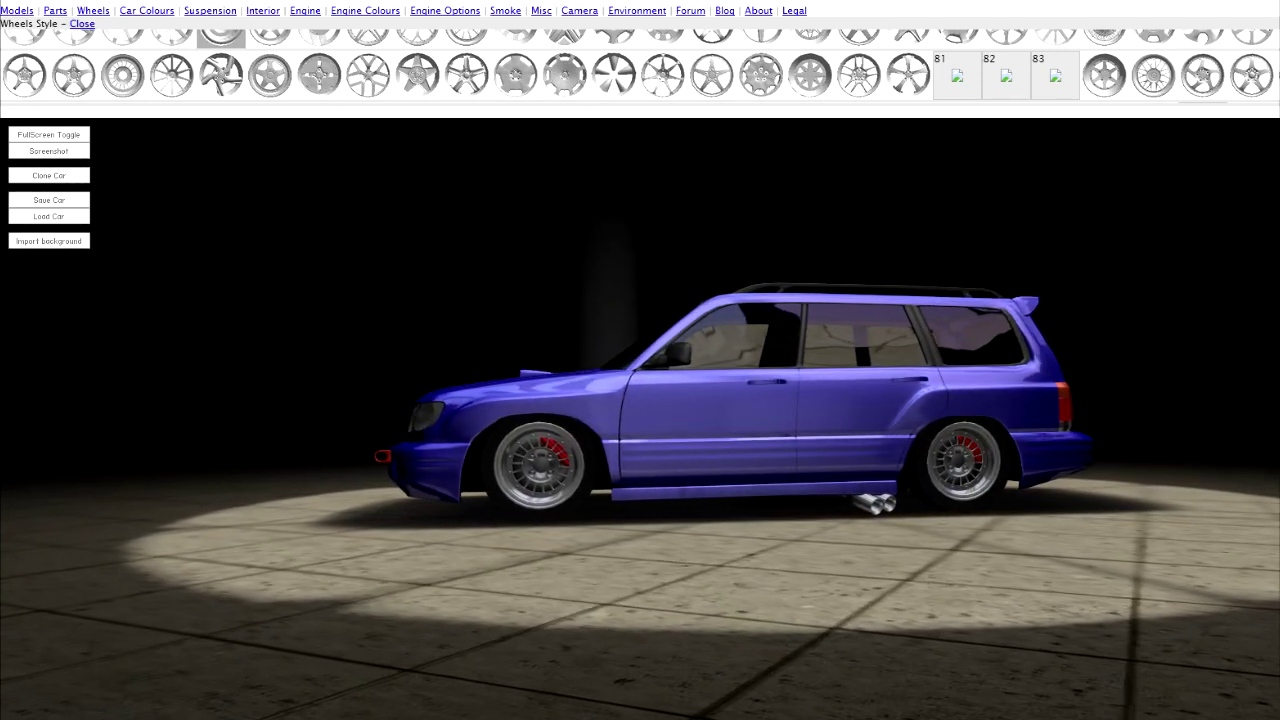
left_click(82, 23)
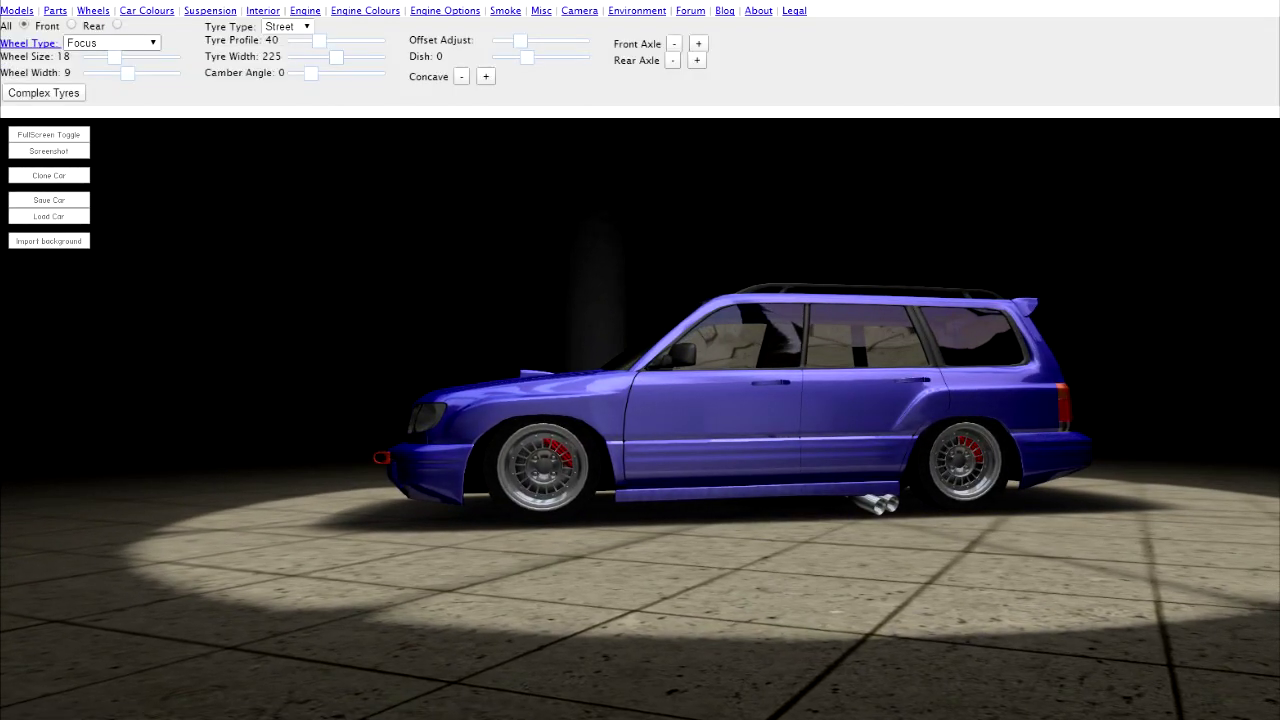
- Set the tyre type to Offroad and raise the car's suspension height
left_click(287, 26)
left_click(285, 52)
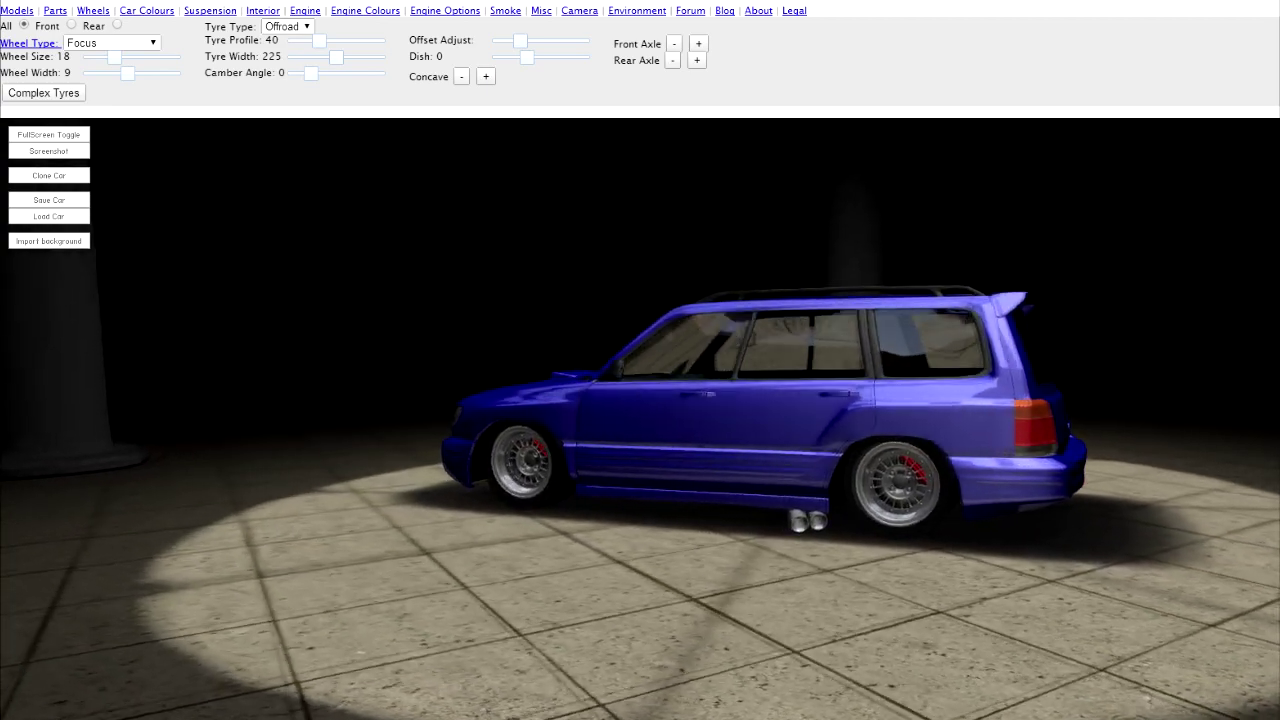
left_click(210, 10)
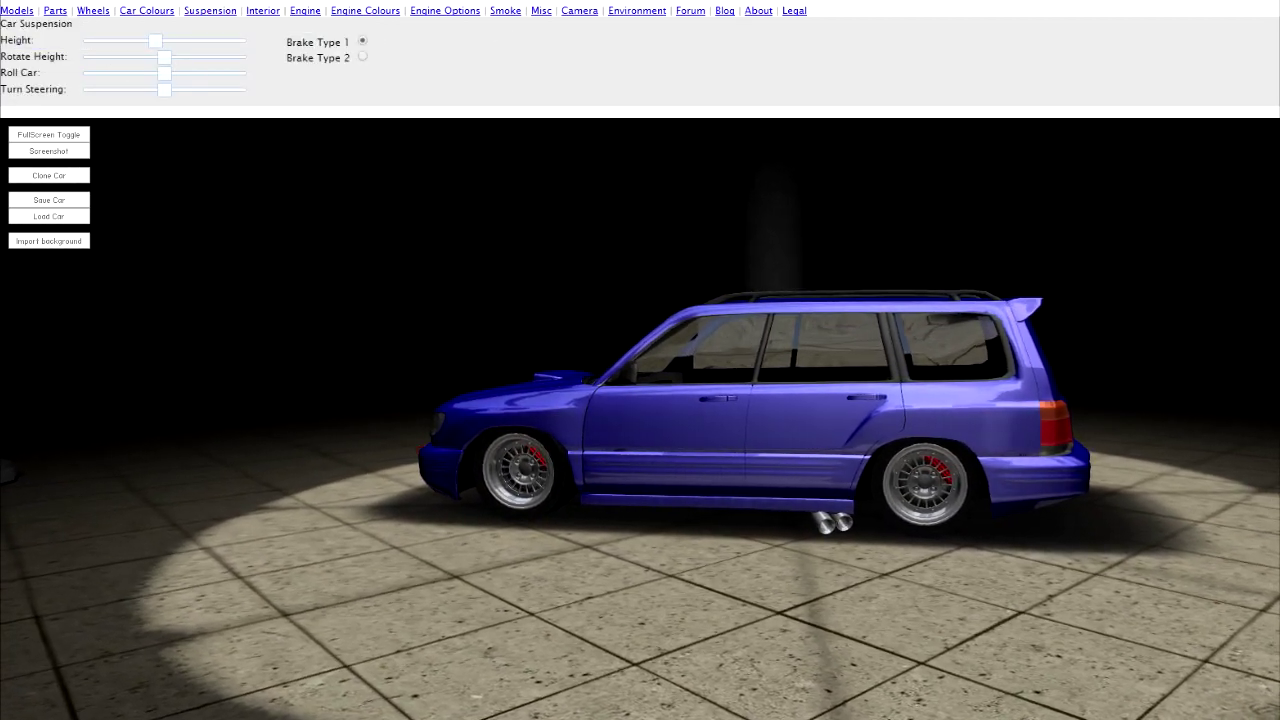
left_click_drag(155, 40, 186, 40)
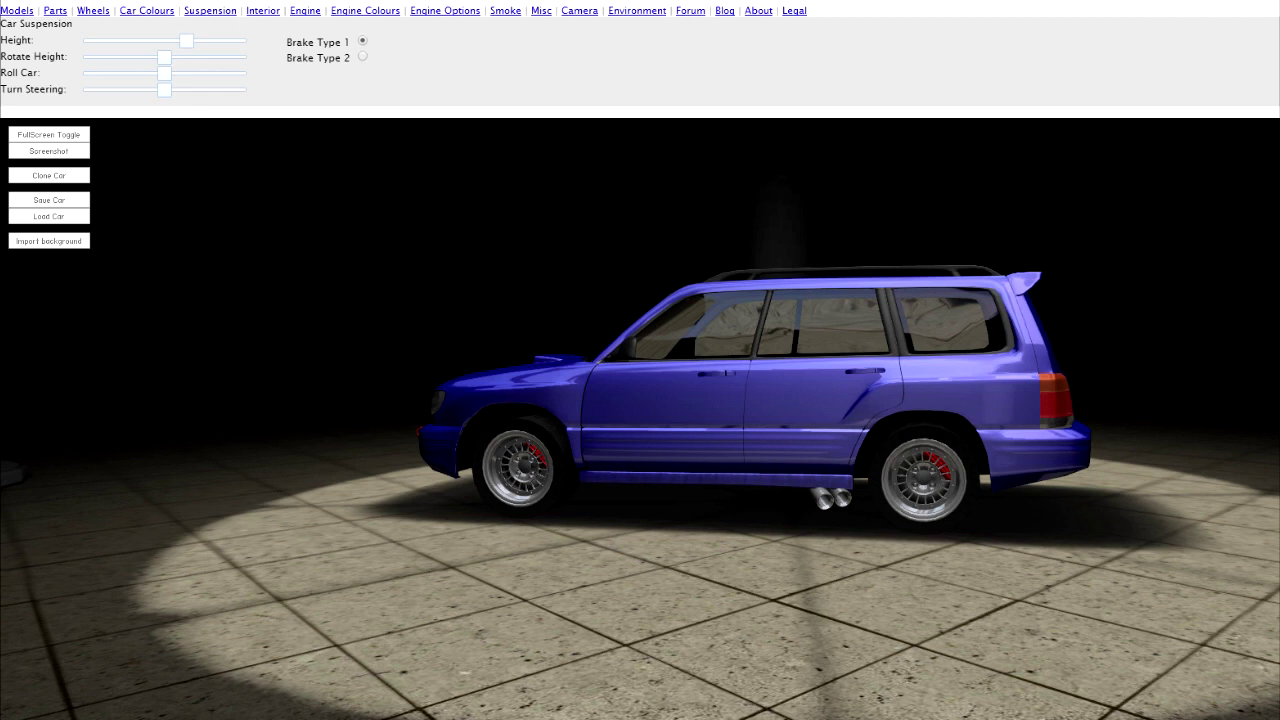
- Try the Street and Slick tyre types on the wheels and switch back to Offroad
left_click(93, 10)
left_click(287, 26)
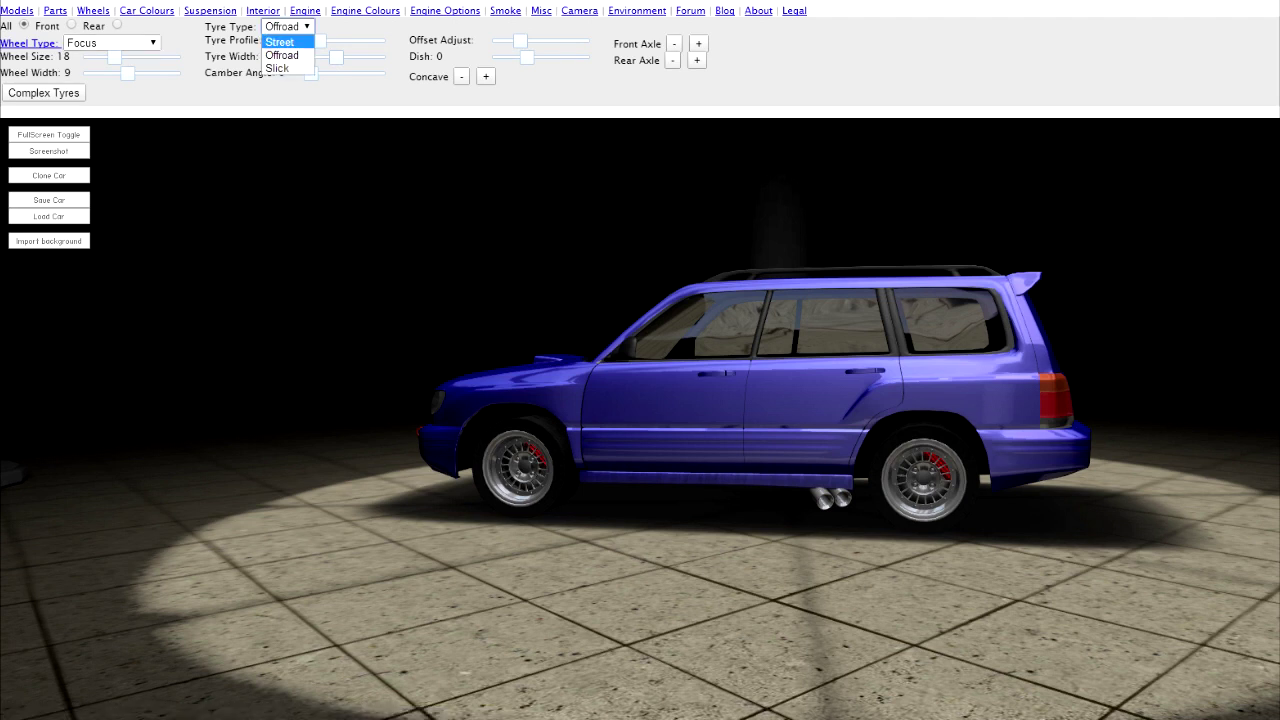
left_click(285, 41)
left_click(287, 26)
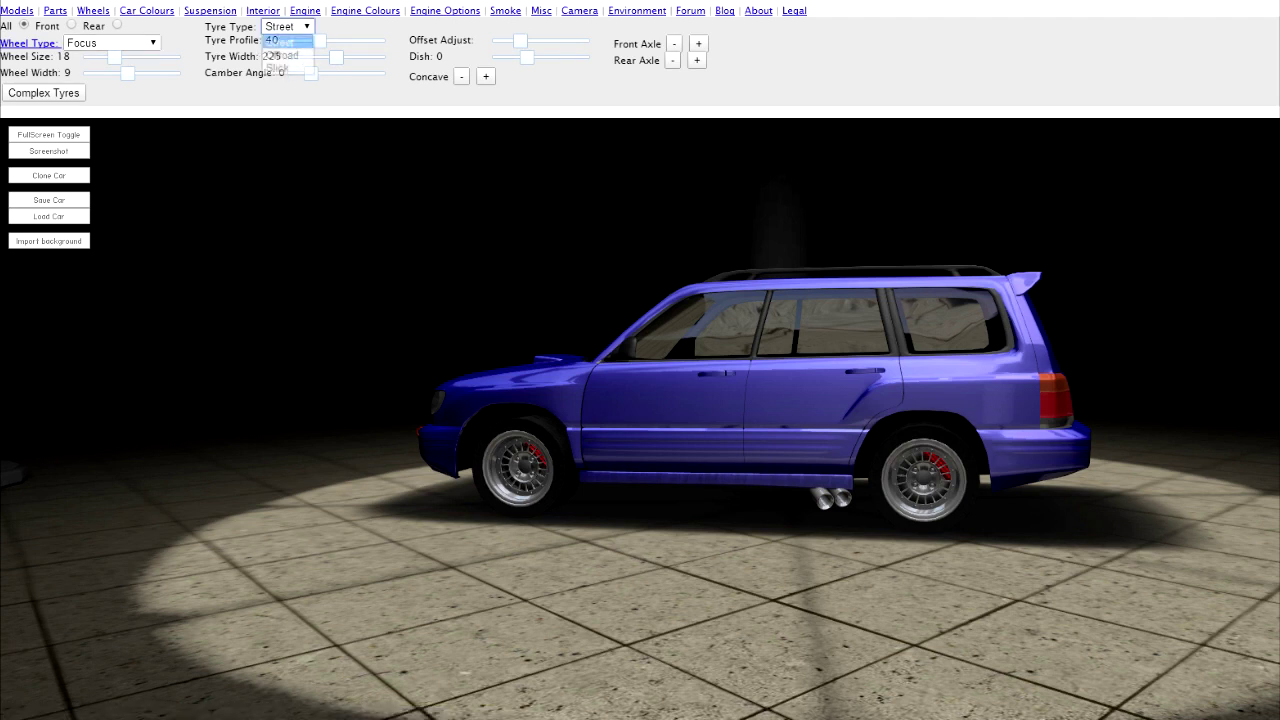
left_click(285, 72)
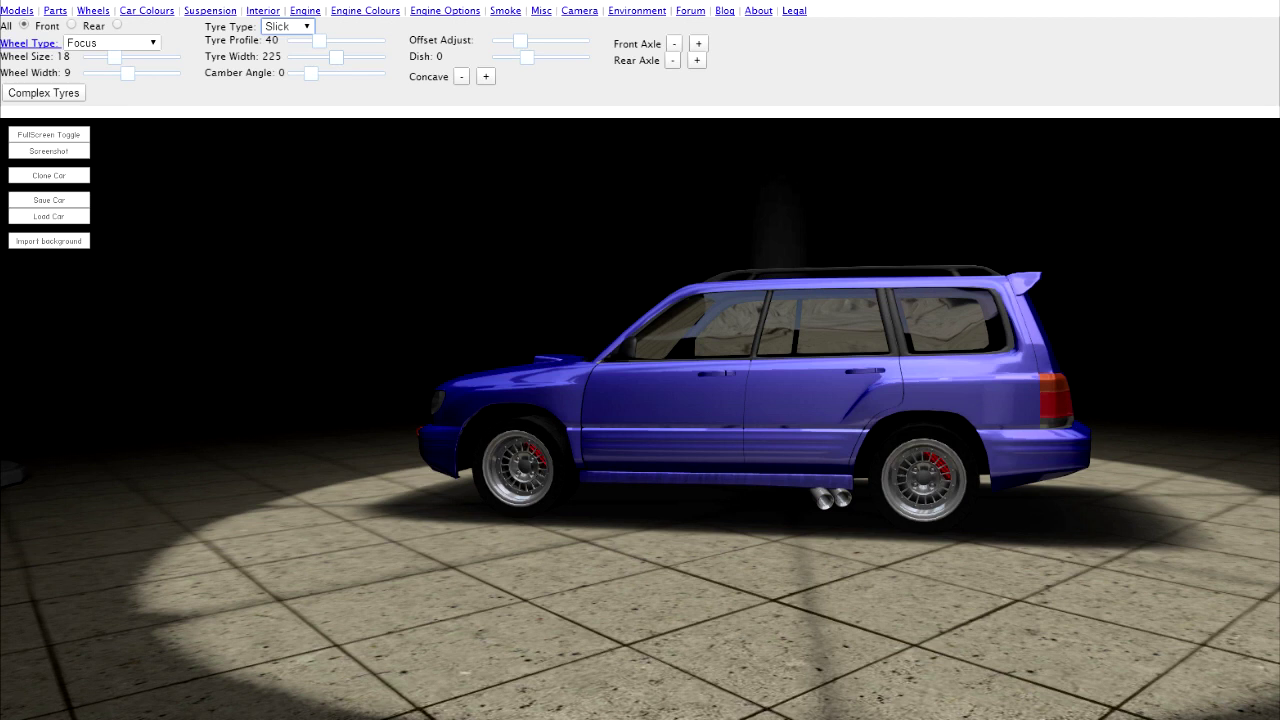
left_click(287, 26)
left_click(285, 55)
- Increase the tyre profile to 55 and switch the tyres to the complex version
left_click_drag(319, 40, 334, 40)
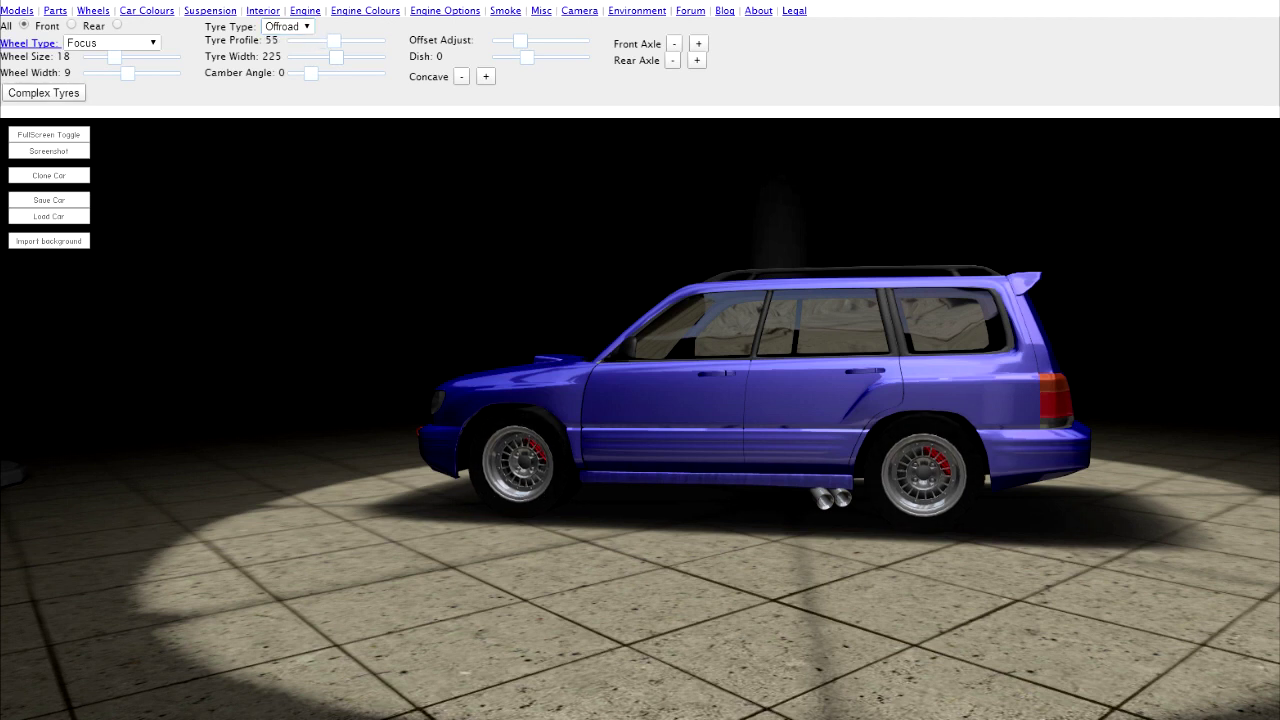
left_click(43, 92)
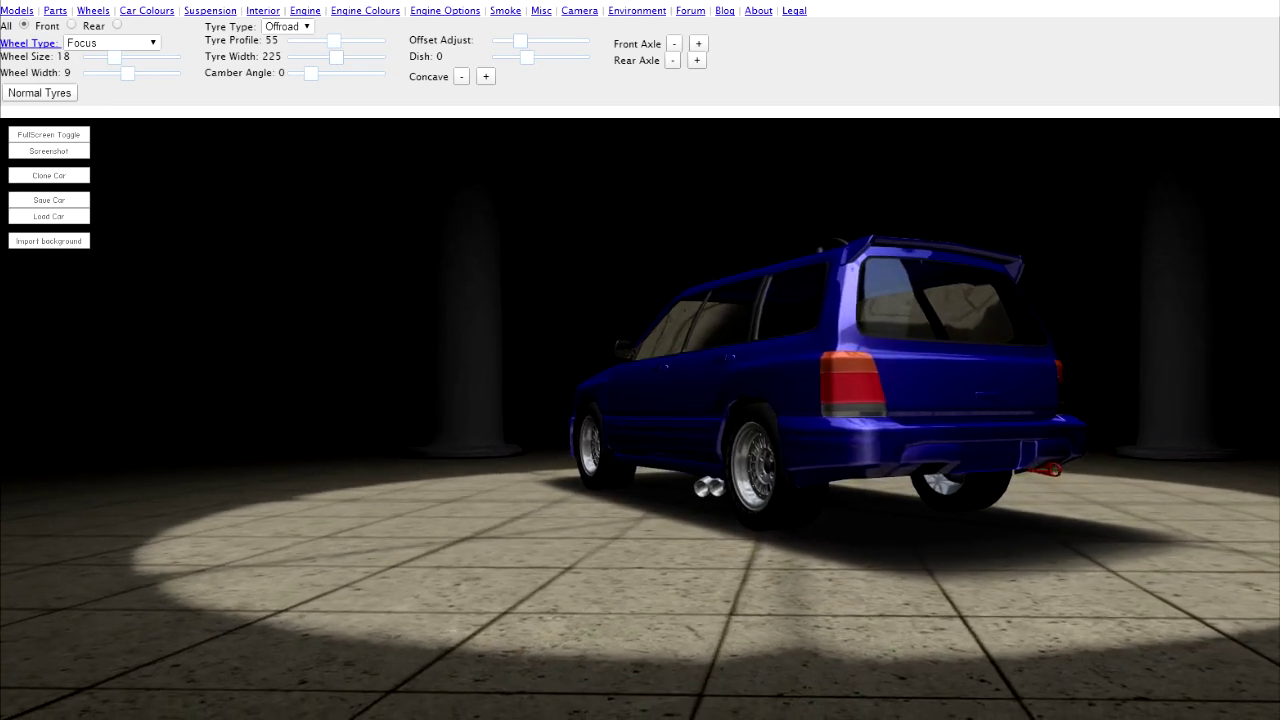
- Try a wheel dish of -5, return it to 0, and set the camber angle to -2 with a slightly higher offset
left_click_drag(527, 57, 498, 57)
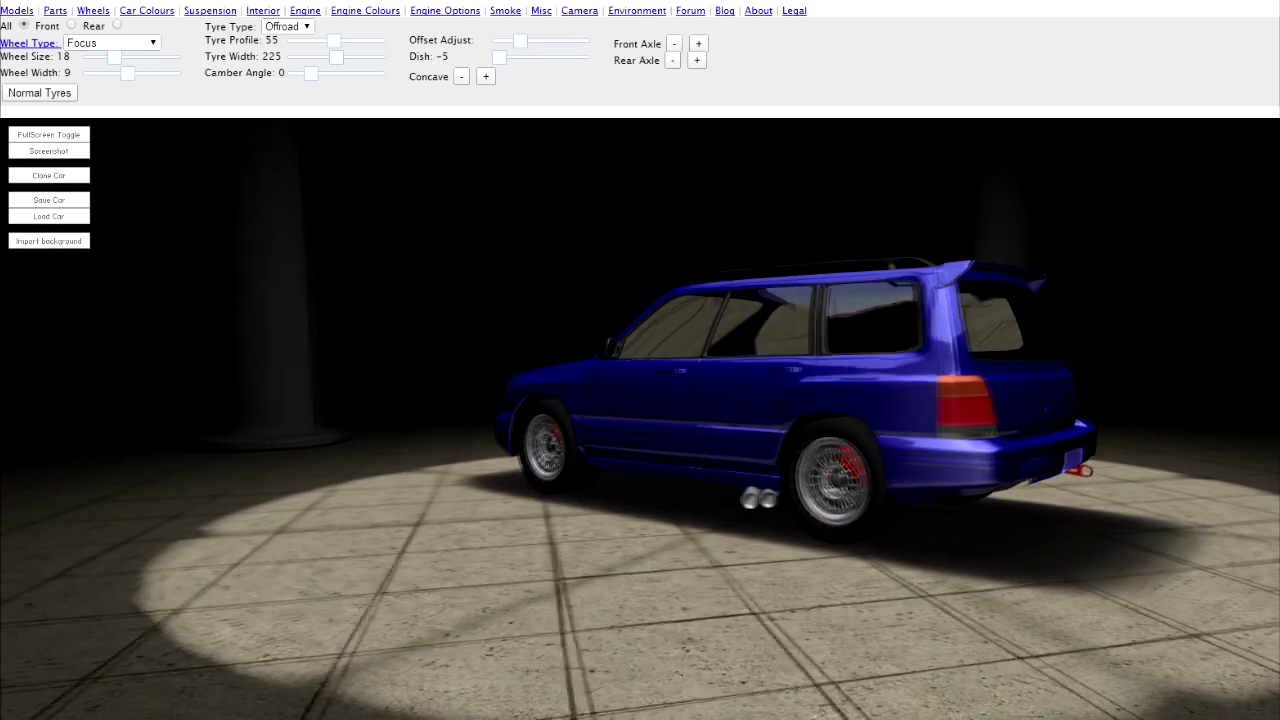
left_click_drag(498, 57, 526, 57)
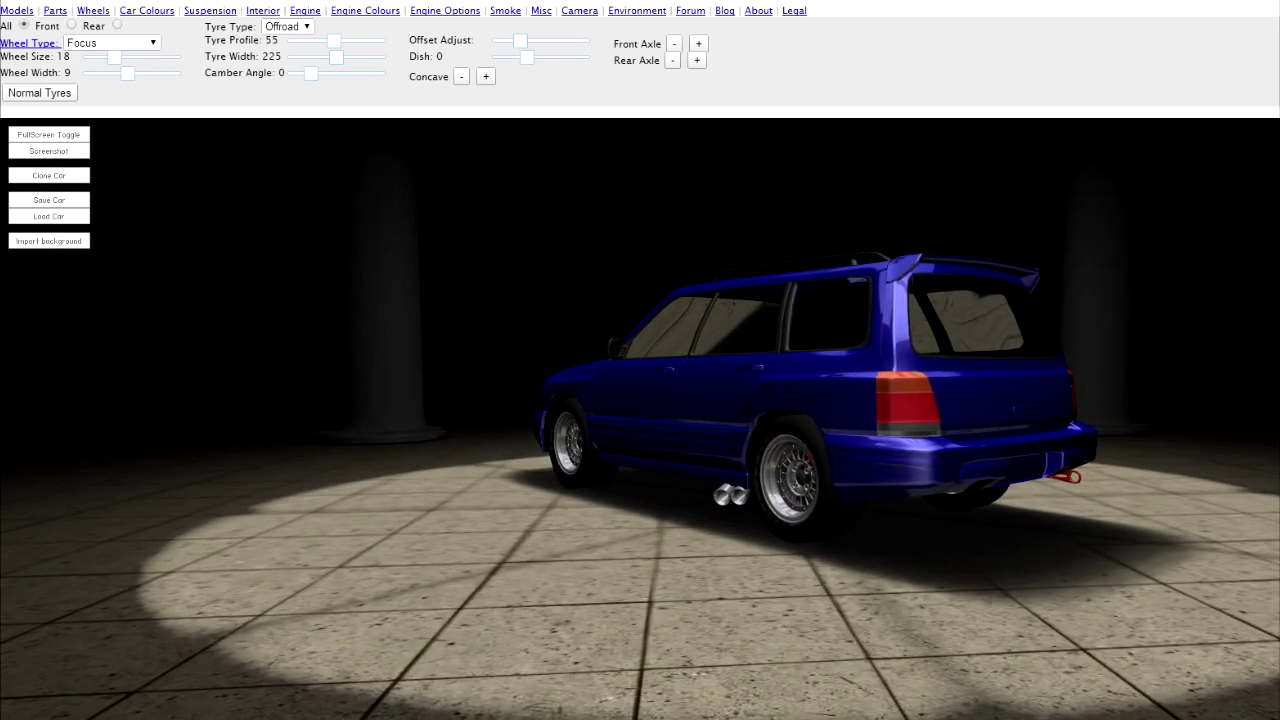
left_click_drag(311, 73, 318, 73)
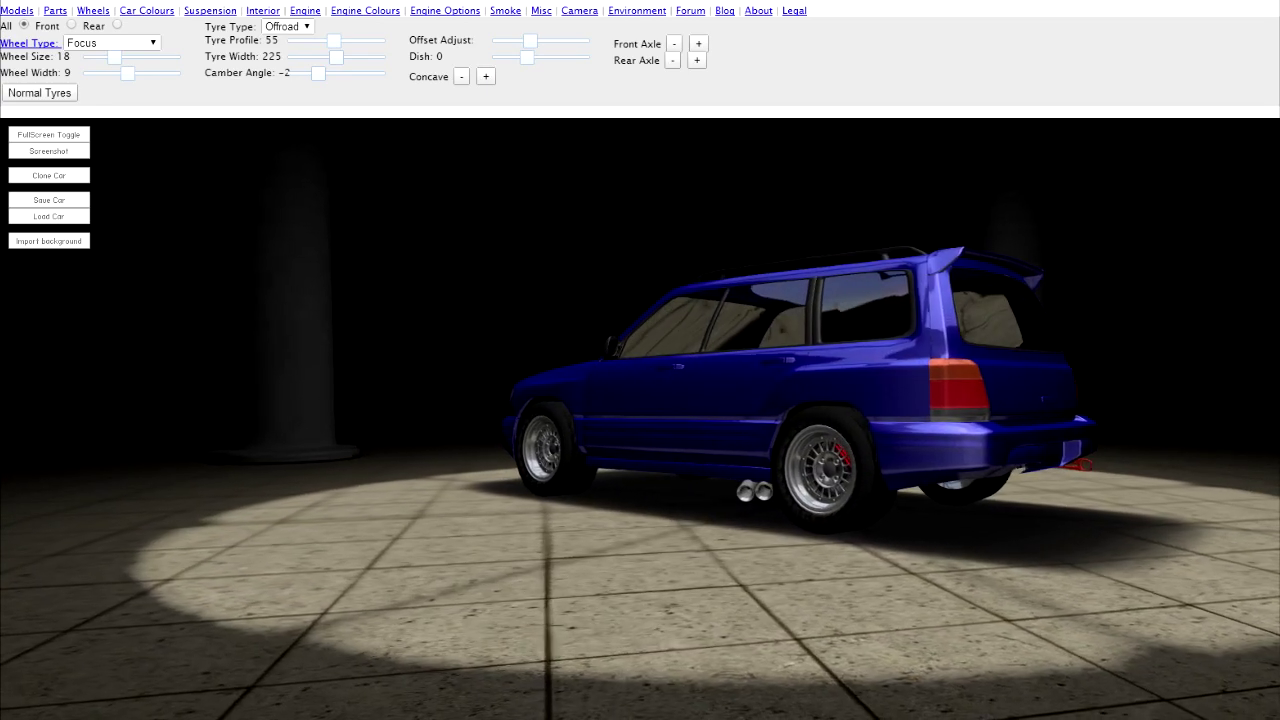
left_click(263, 10)
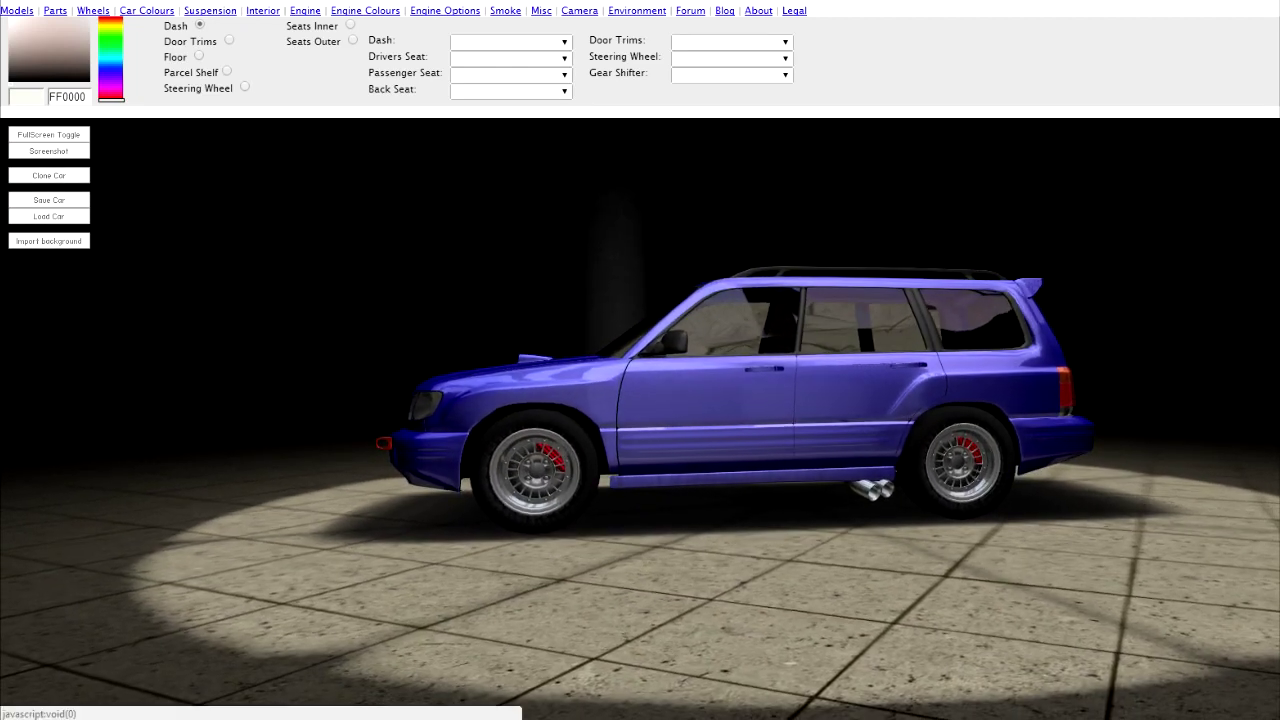
left_click(55, 10)
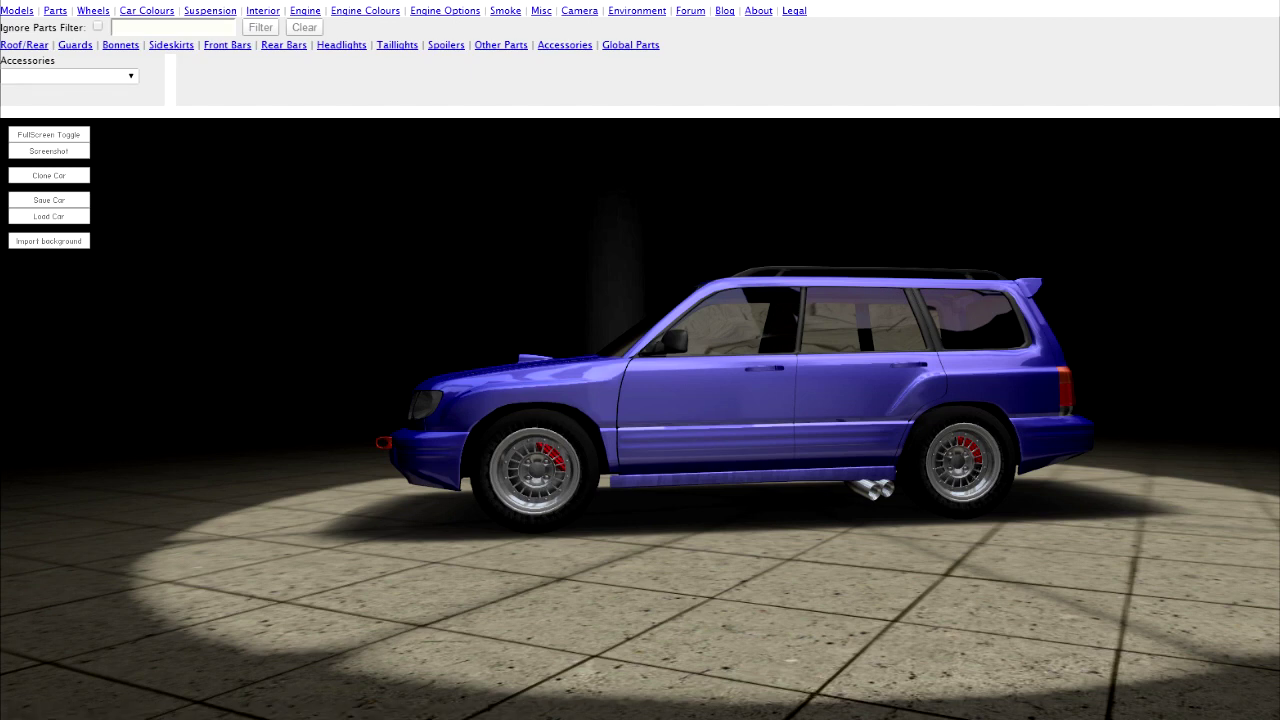
left_click(16, 10)
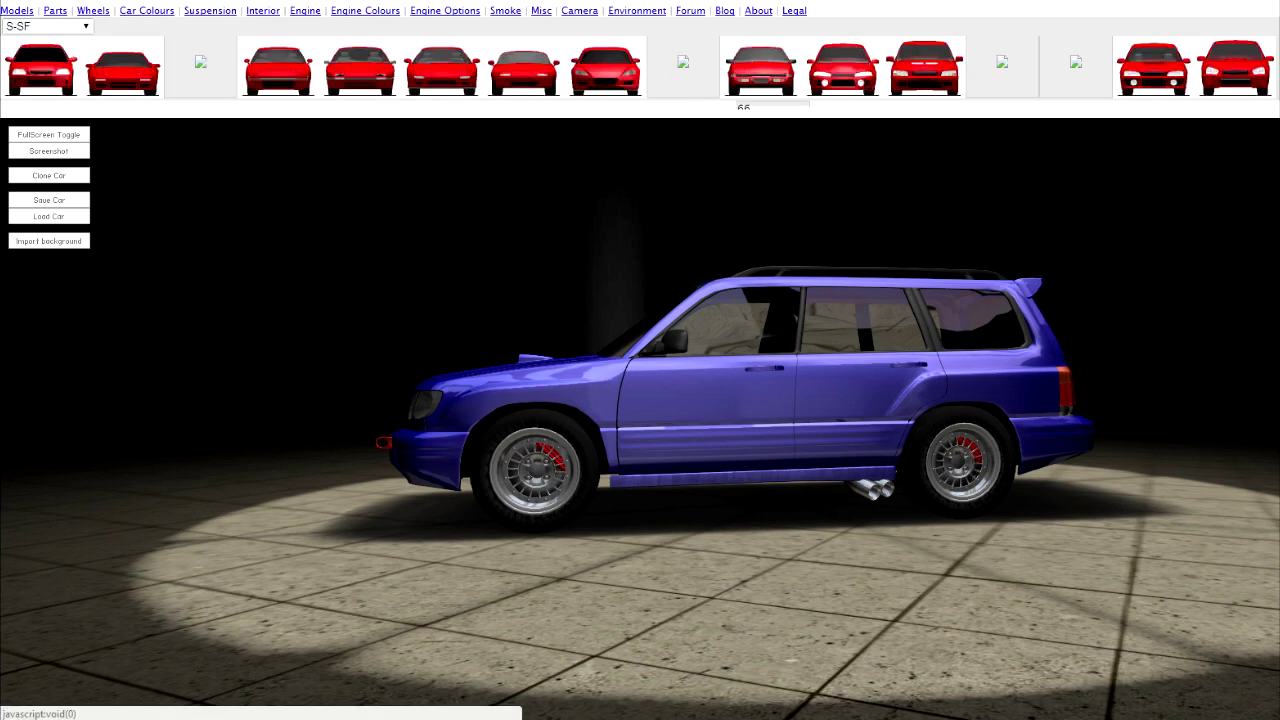
left_click(55, 10)
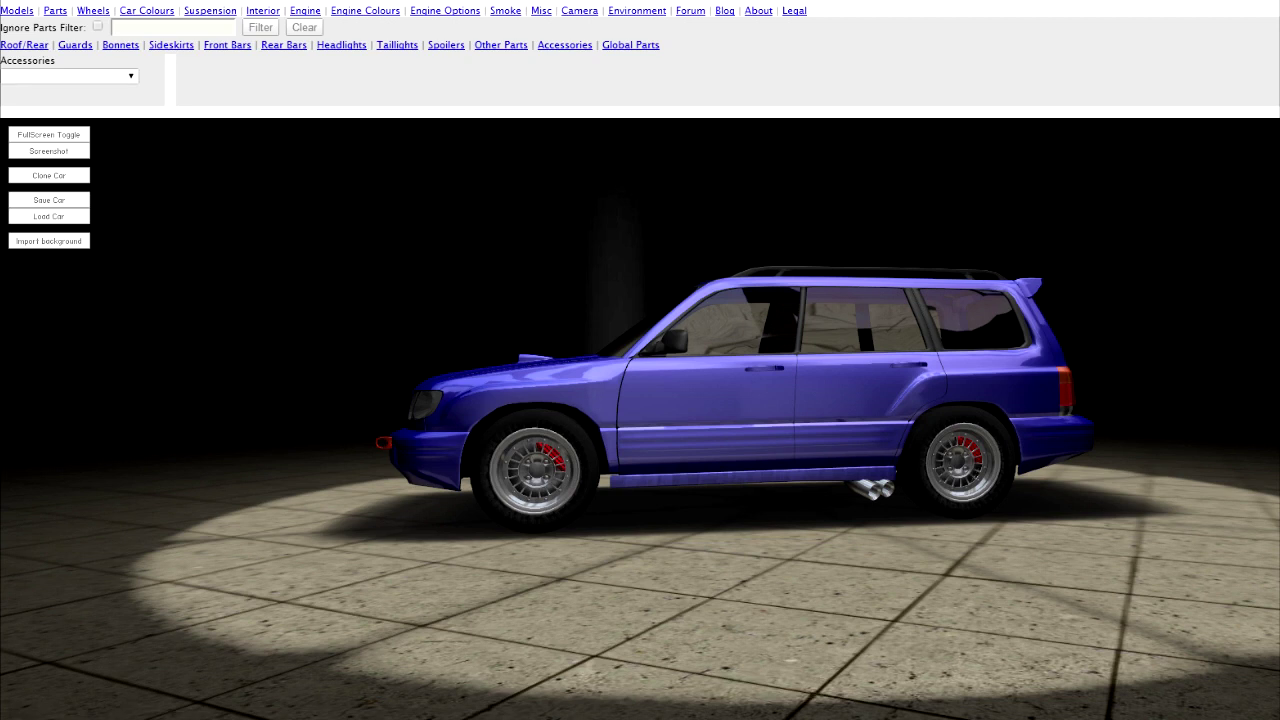
- Enable ignoring the parts filter and open the list of all Roof/Rear parts
left_click(97, 26)
left_click(69, 76)
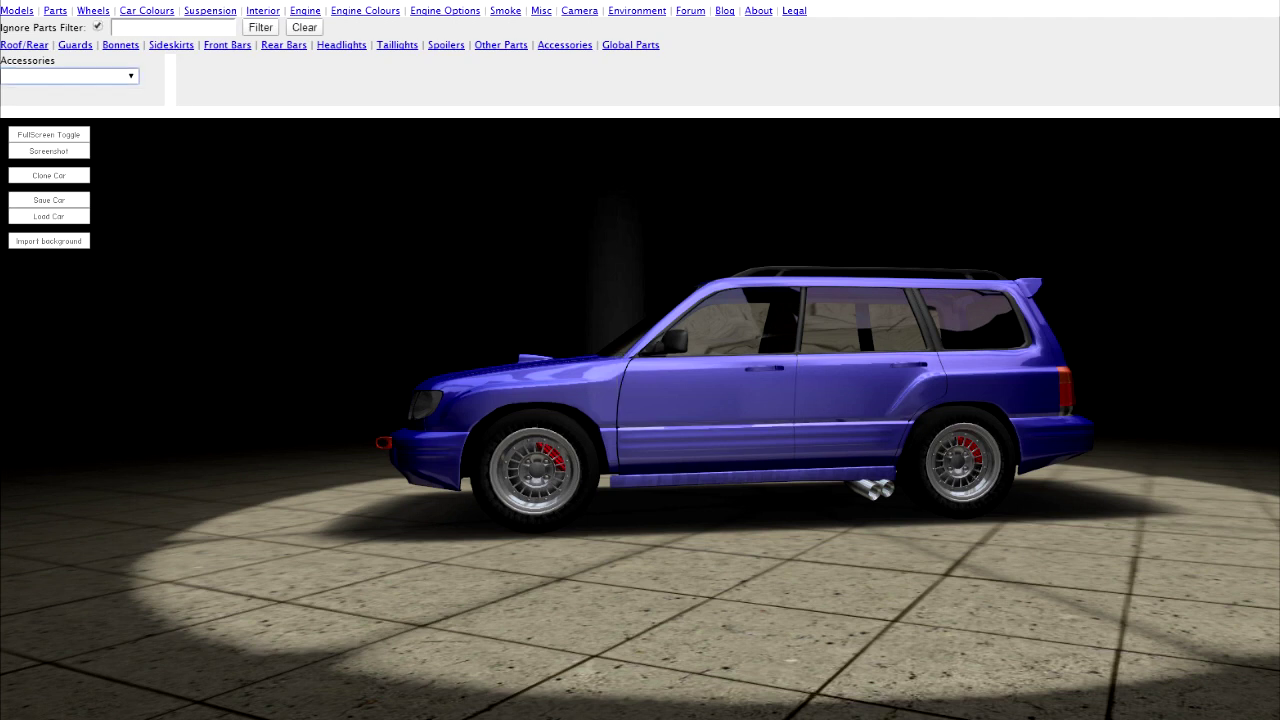
left_click(69, 76)
left_click(24, 45)
left_click(69, 76)
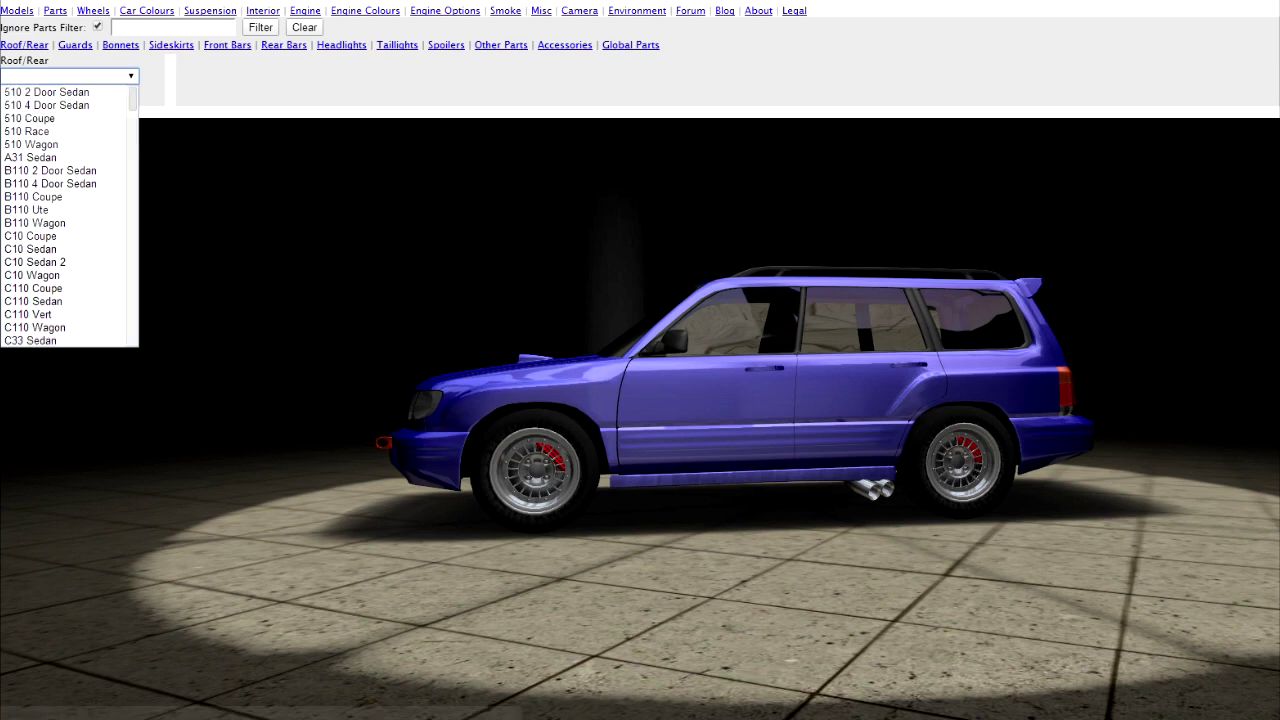
- Look through the unfiltered Roof/Rear parts for other car bodies without choosing one, and return to the car models
left_click_drag(132, 98, 132, 319)
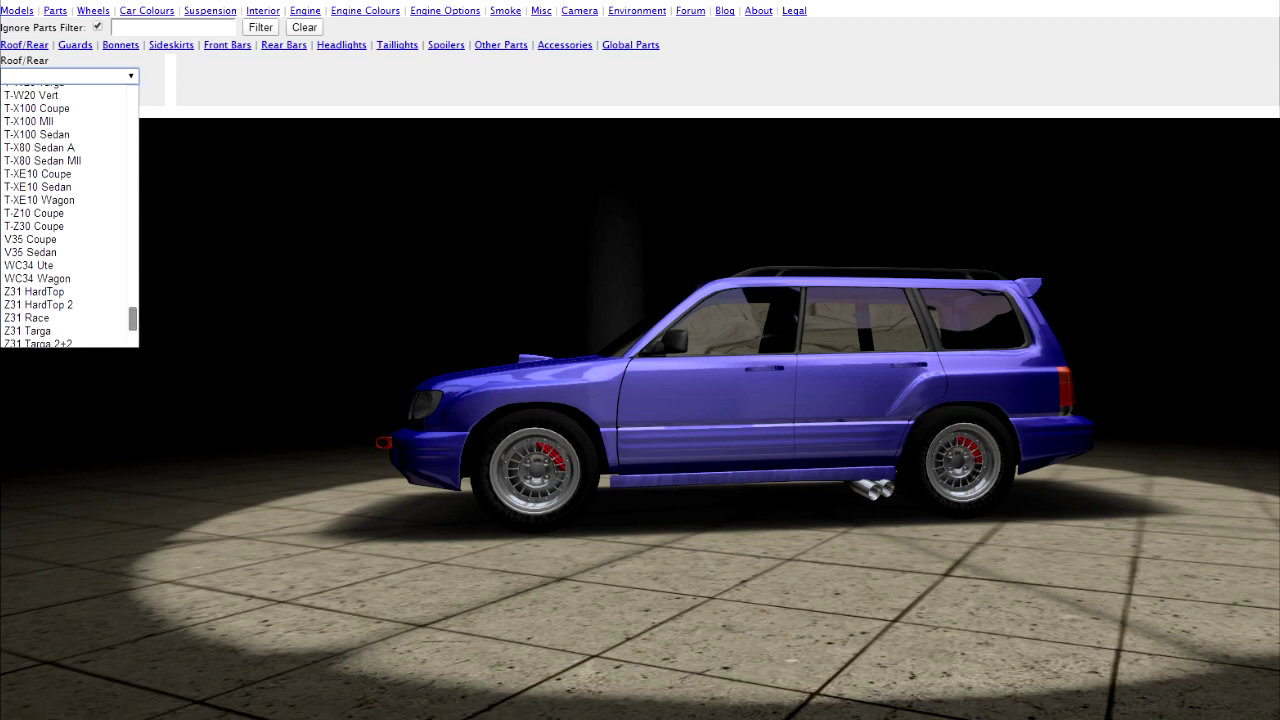
scroll(65, 148, "up", 2)
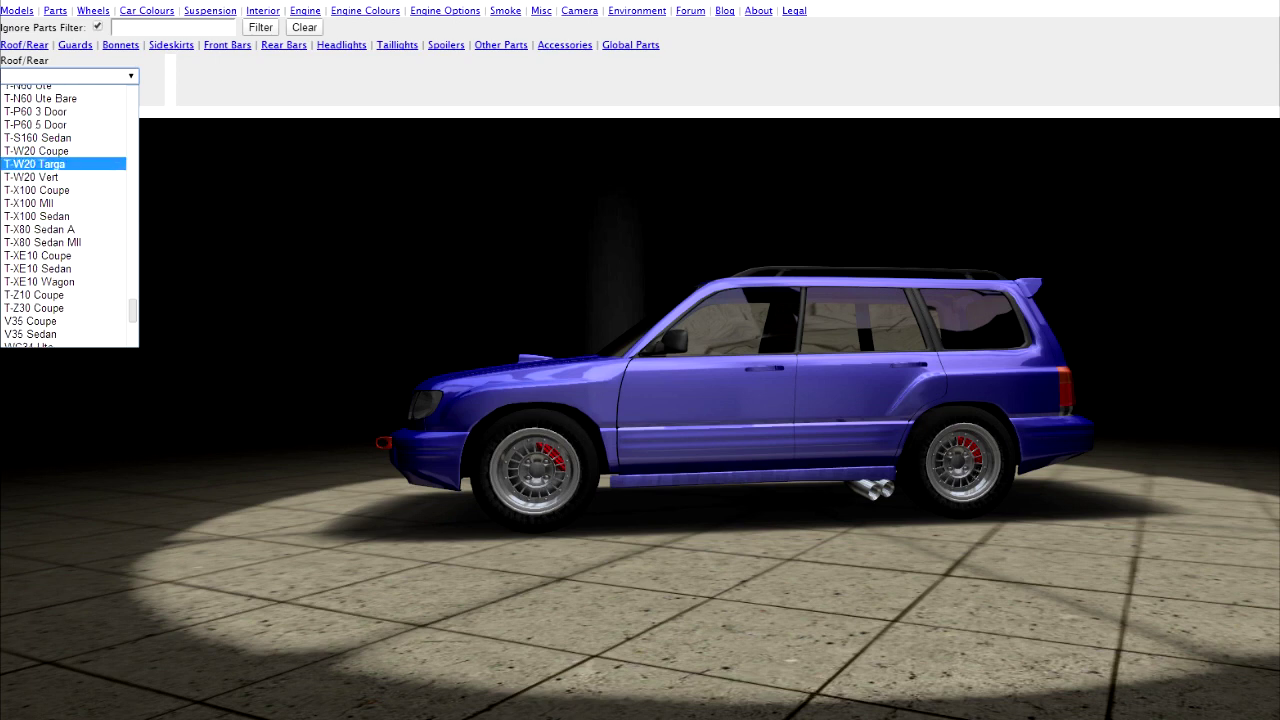
scroll(60, 271, "up", 2)
scroll(60, 271, "up", 10)
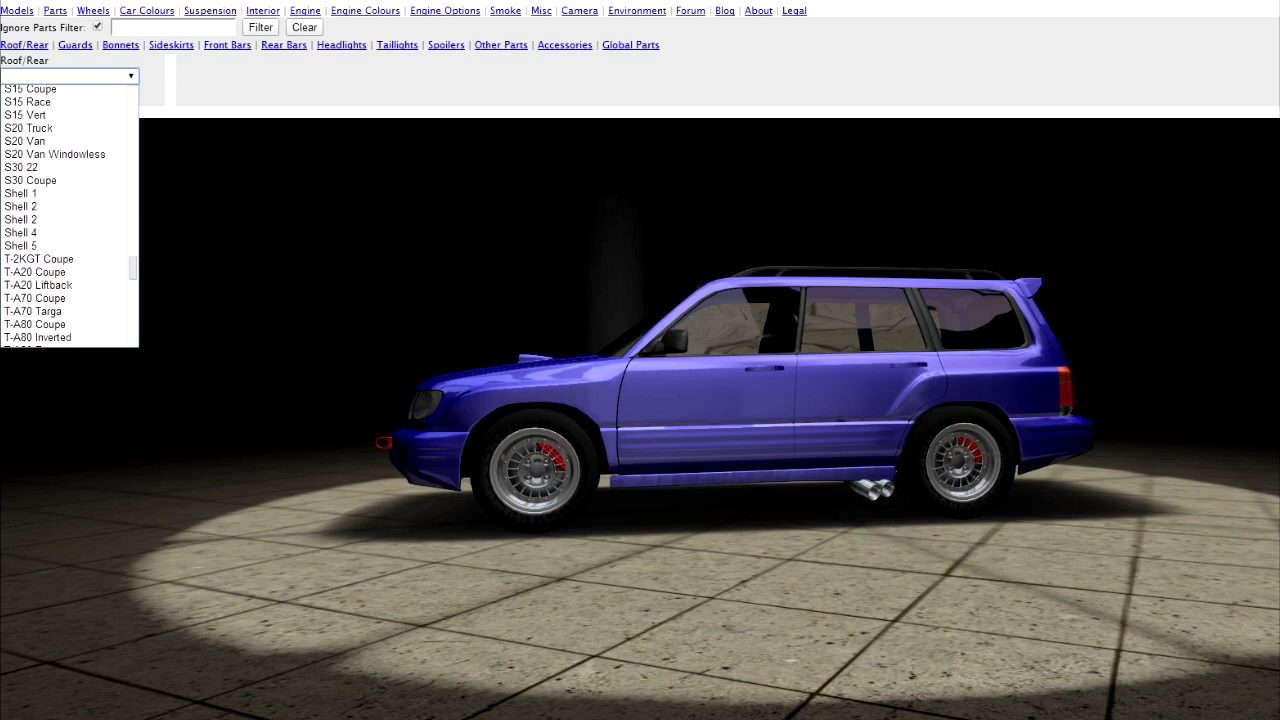
scroll(60, 262, "up", 2)
scroll(60, 262, "up", 2)
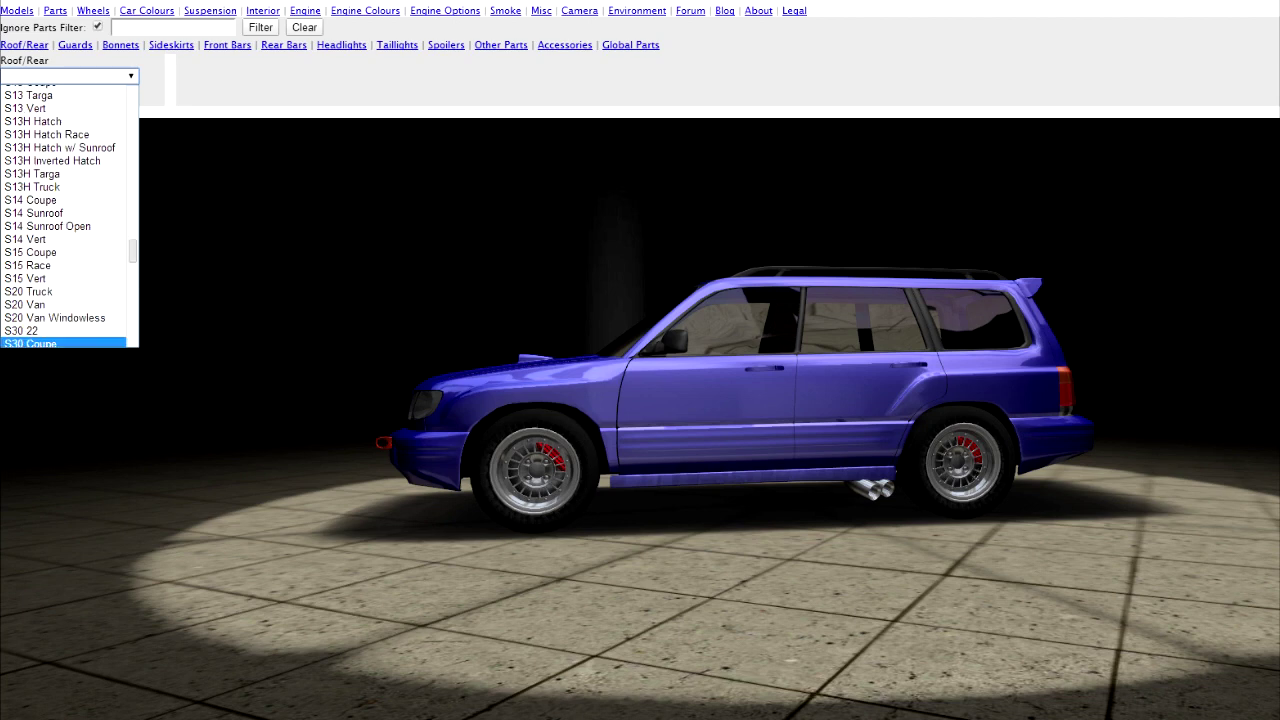
scroll(60, 262, "up", 2)
scroll(60, 216, "up", 8)
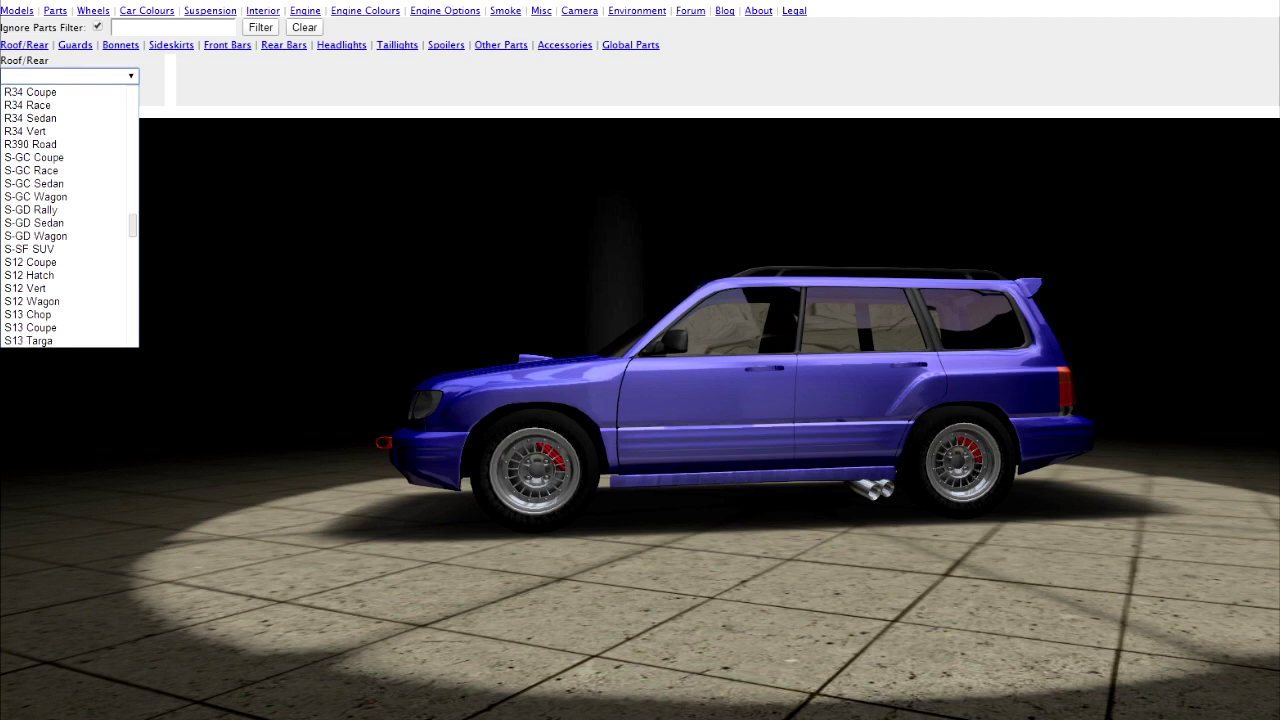
scroll(55, 234, "up", 6)
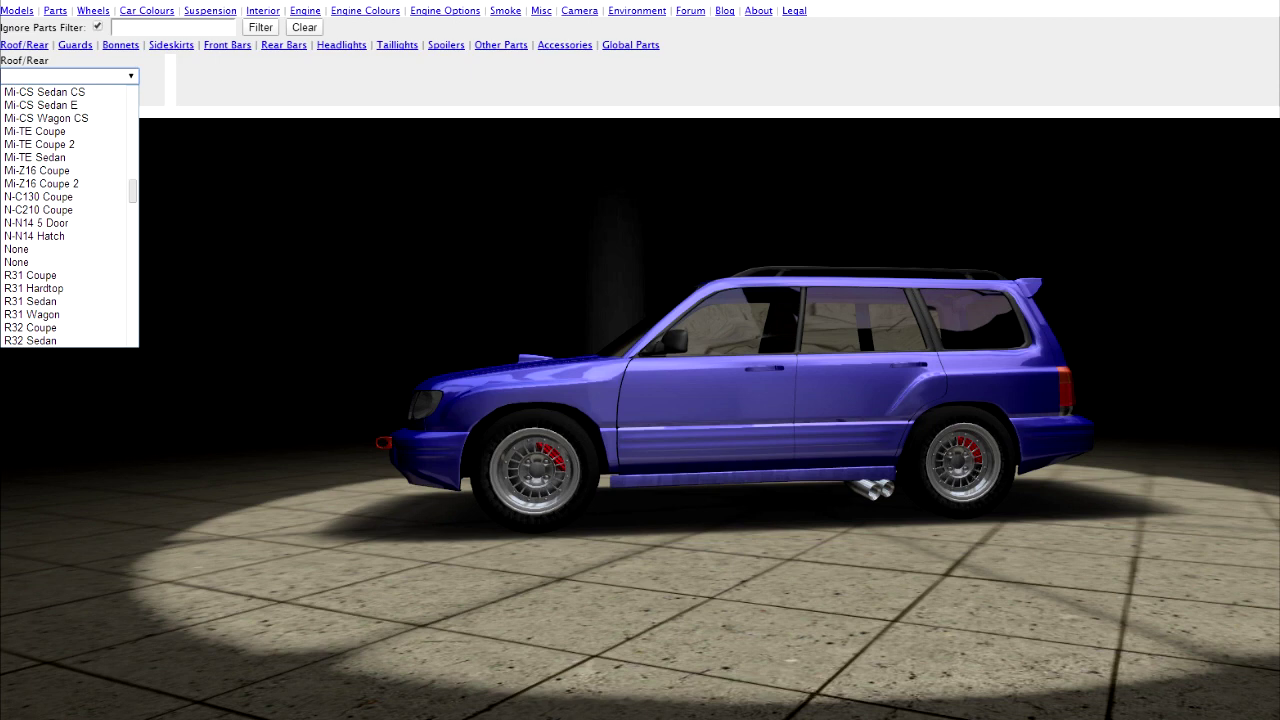
scroll(60, 216, "up", 6)
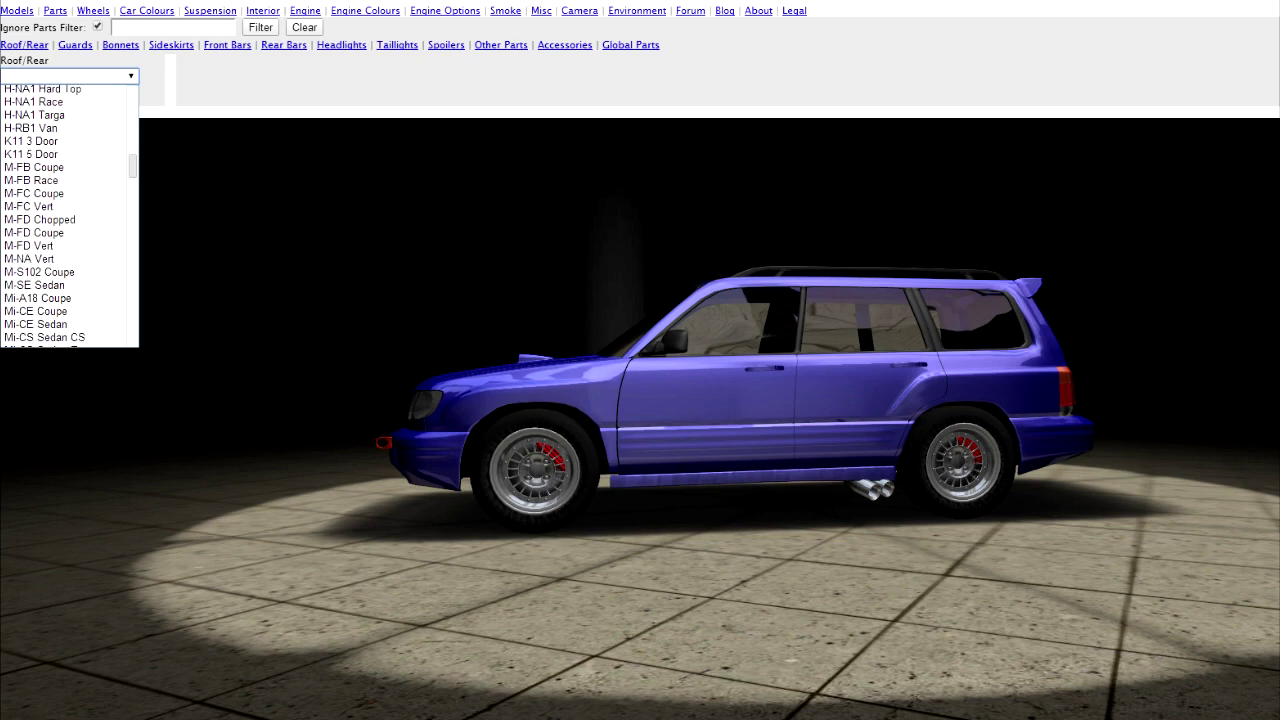
scroll(60, 216, "up", 6)
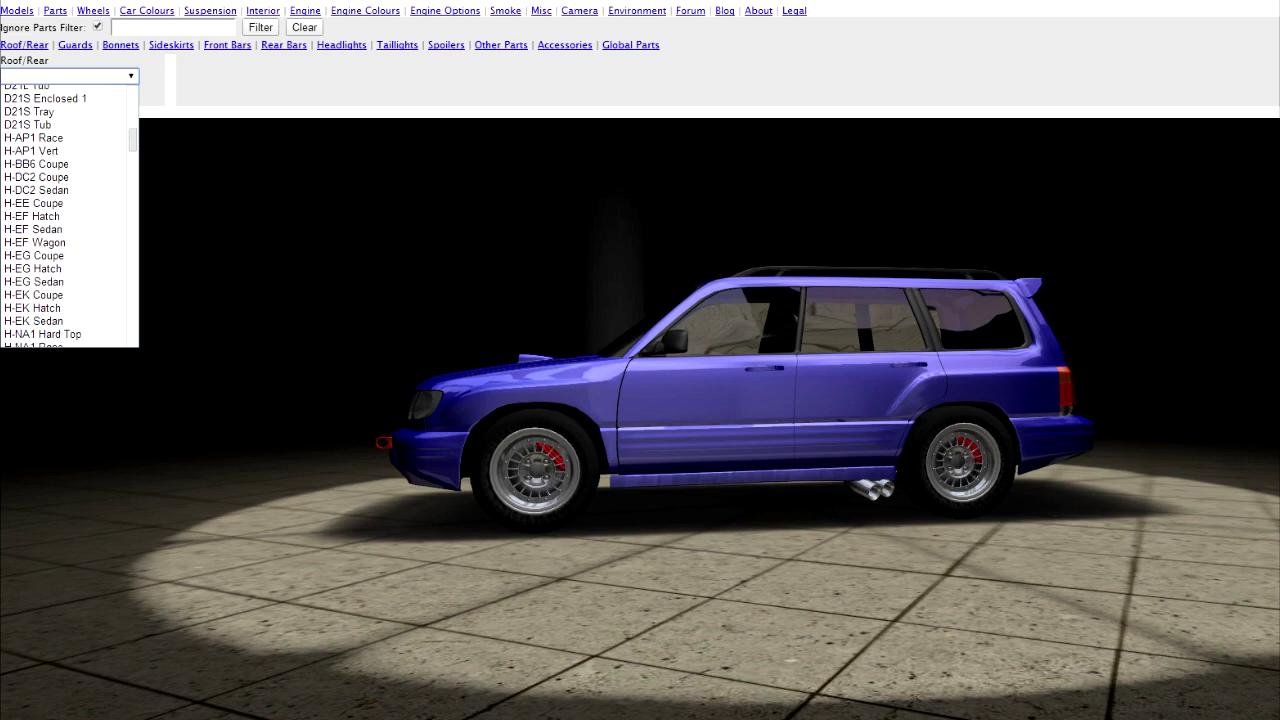
scroll(60, 216, "up", 6)
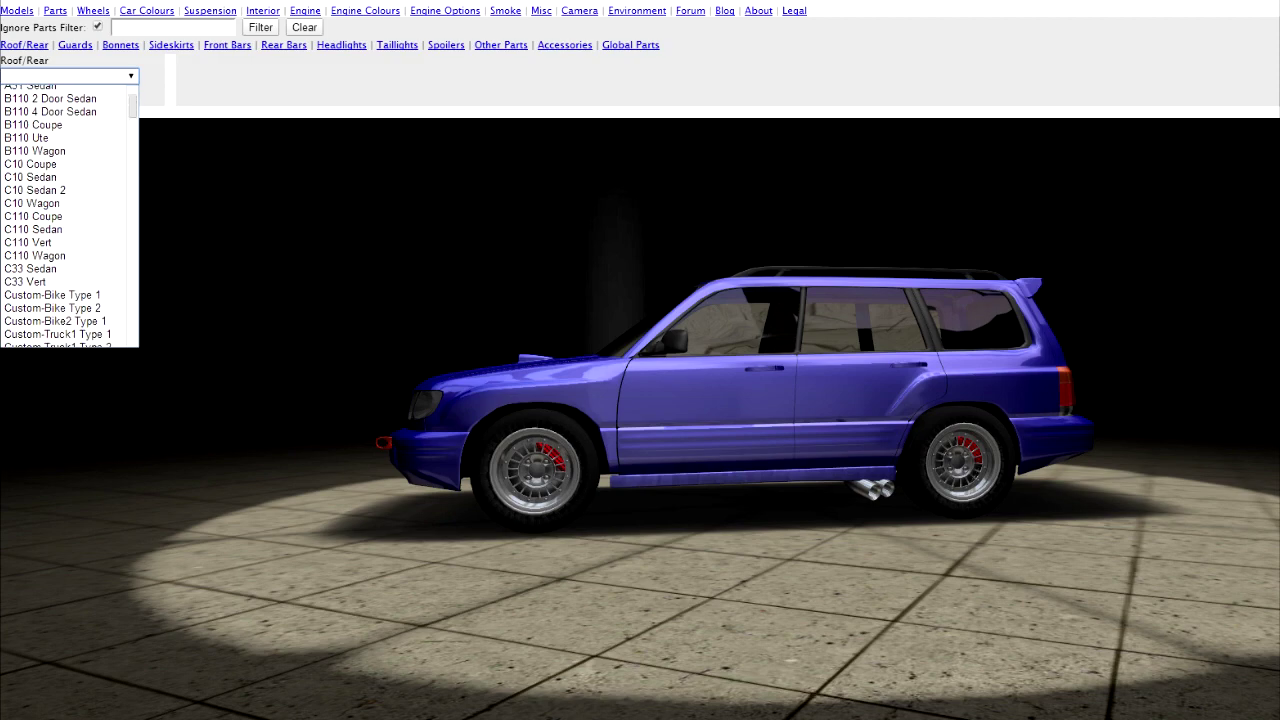
key("Escape")
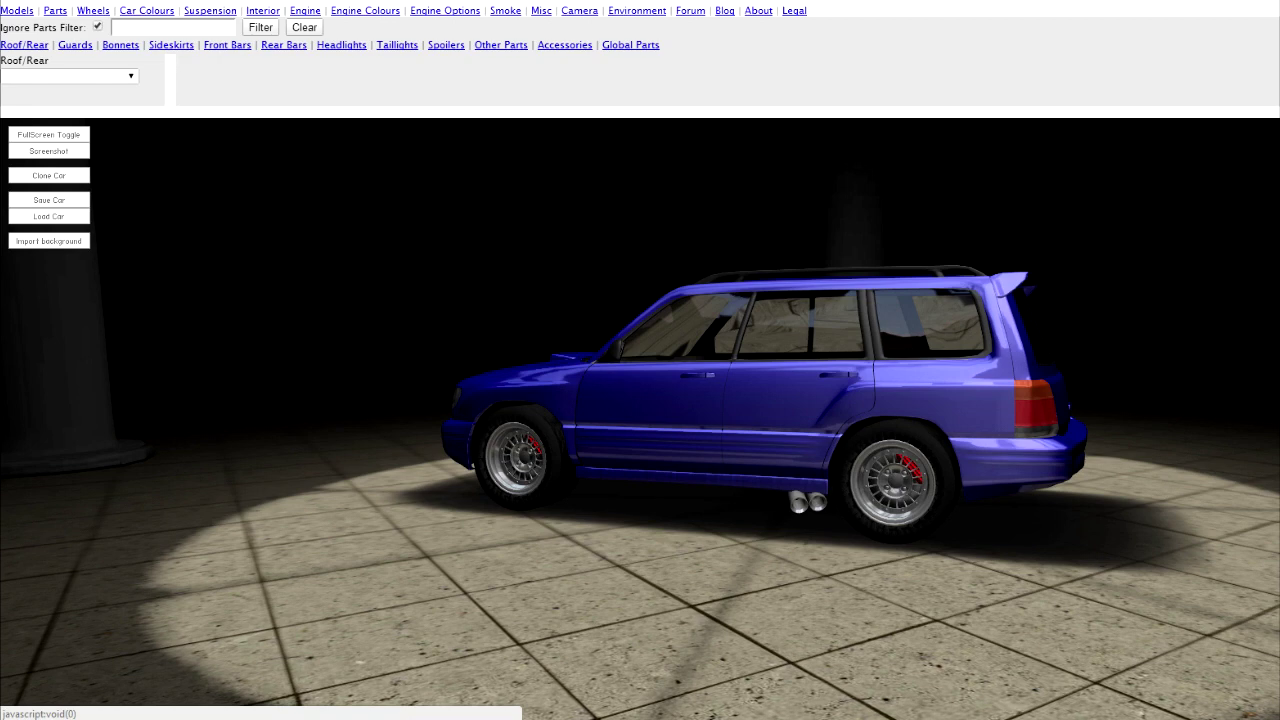
left_click(17, 10)
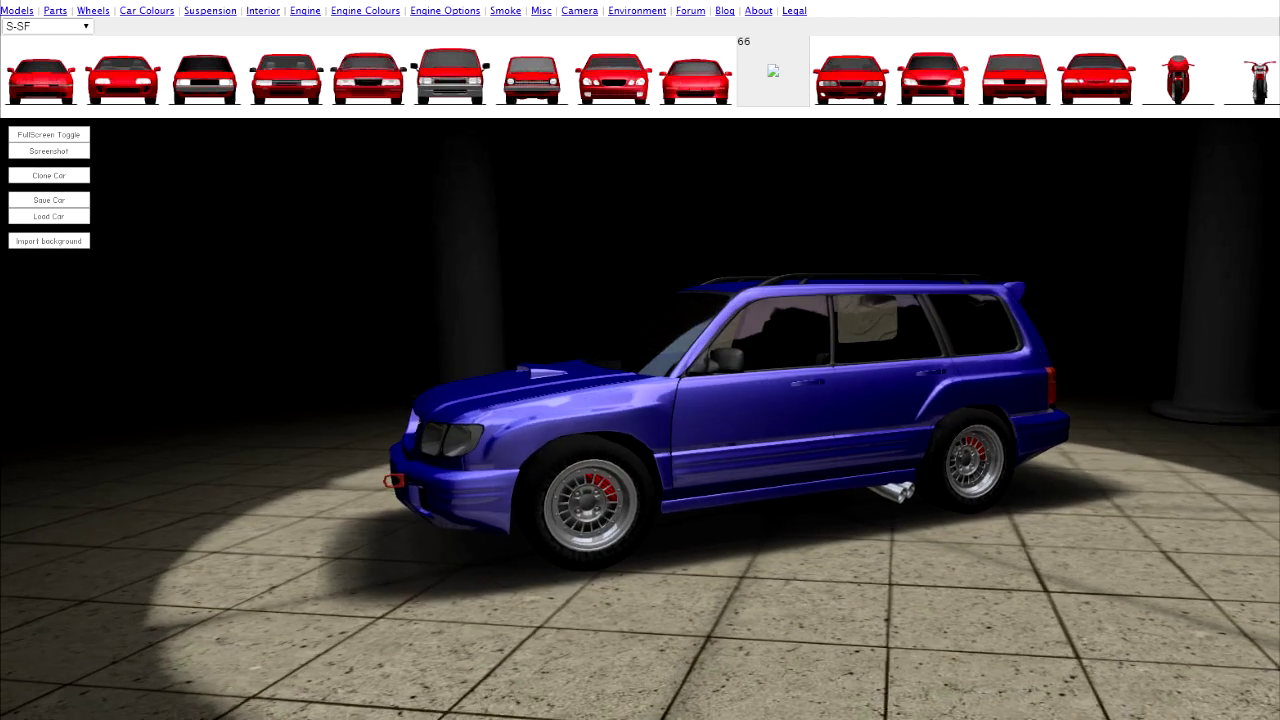
- Colour the main body red (ef1313) and copy the hex code
left_click(146, 10)
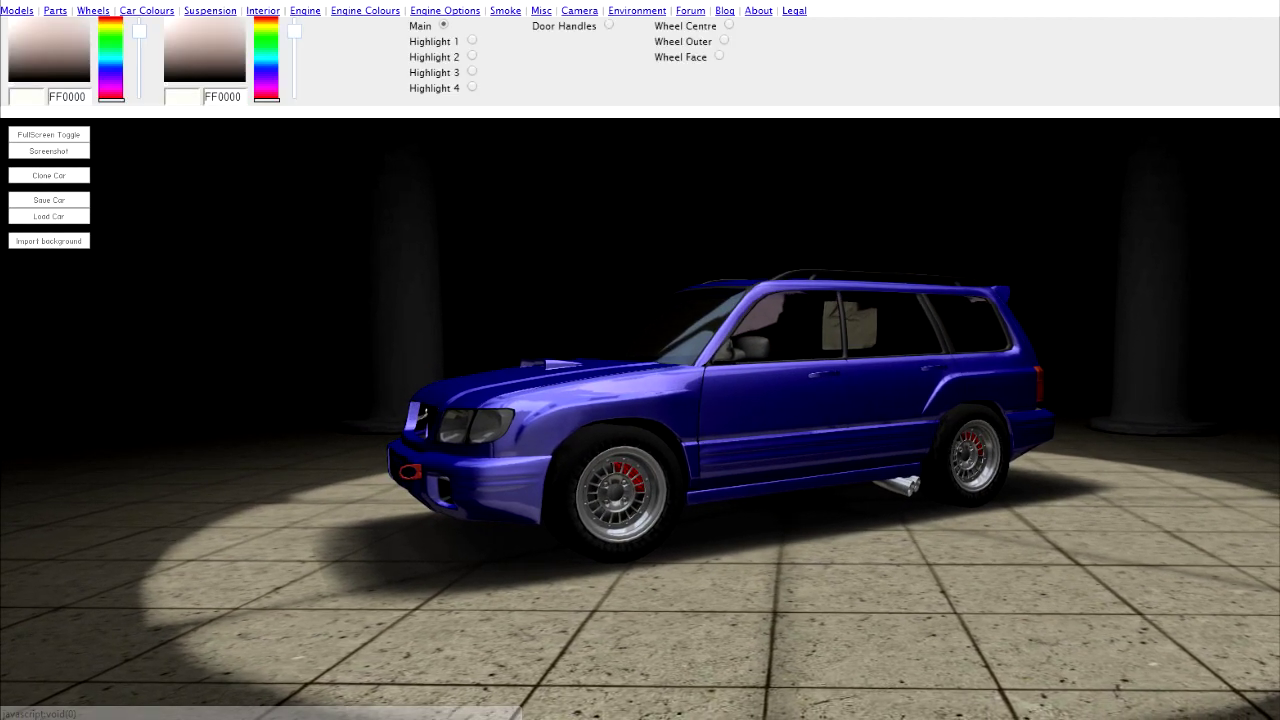
left_click(83, 21)
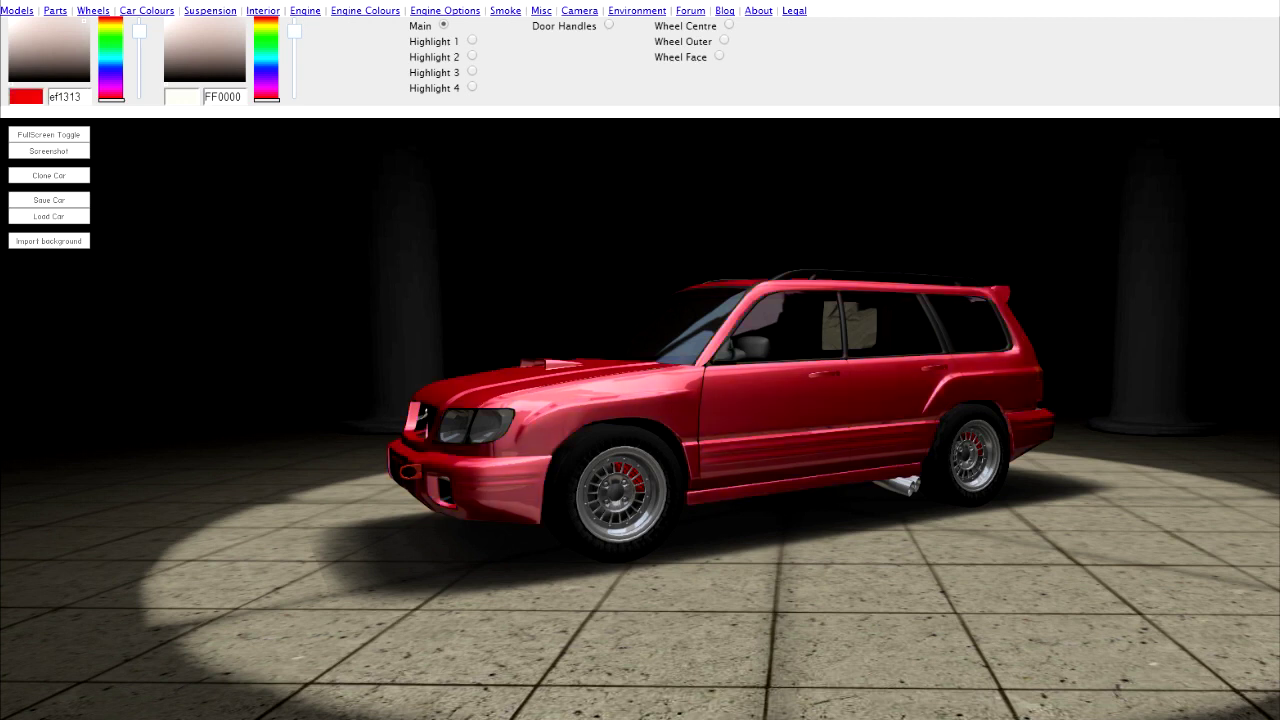
double_click(65, 96)
key("ctrl+c")
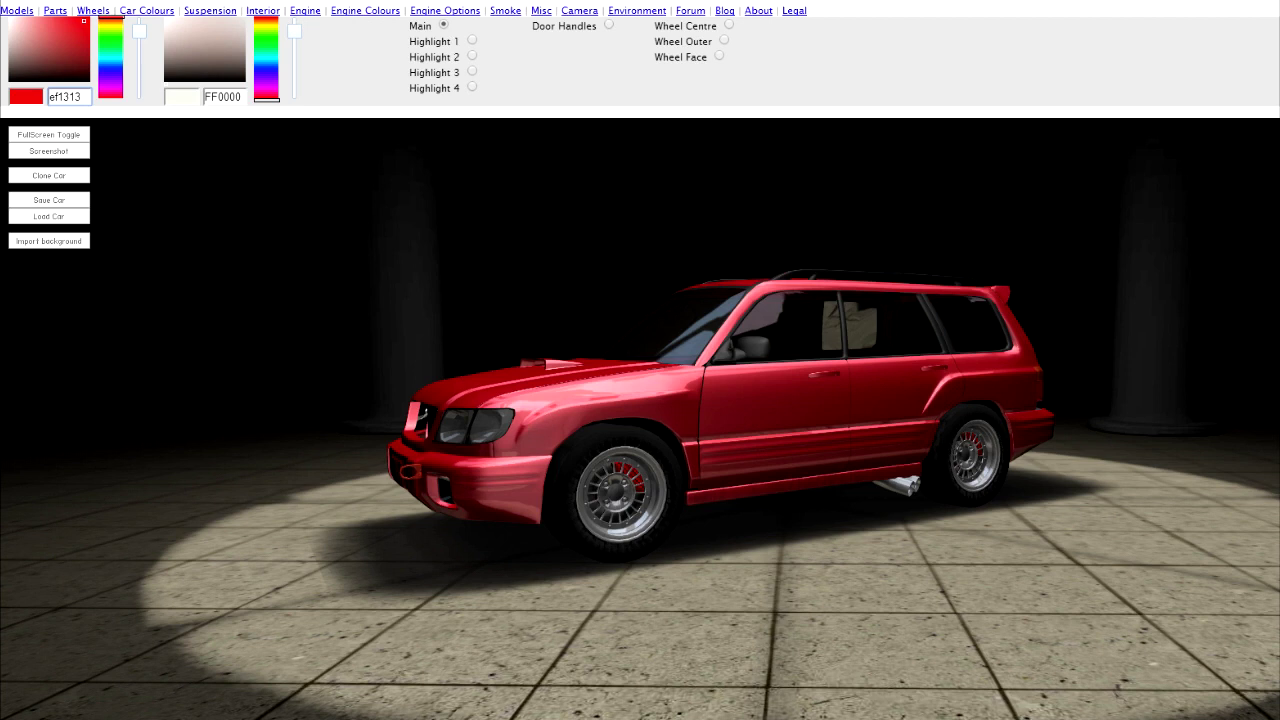
- Replace the main body colour's hex code with ffffff to paint the car white
left_click_drag(77, 96, 57, 96)
key("ctrl+a")
left_click(80, 96)
key("BackSpace")
key("BackSpace")
key("BackSpace")
key("BackSpace")
type("ffffff")
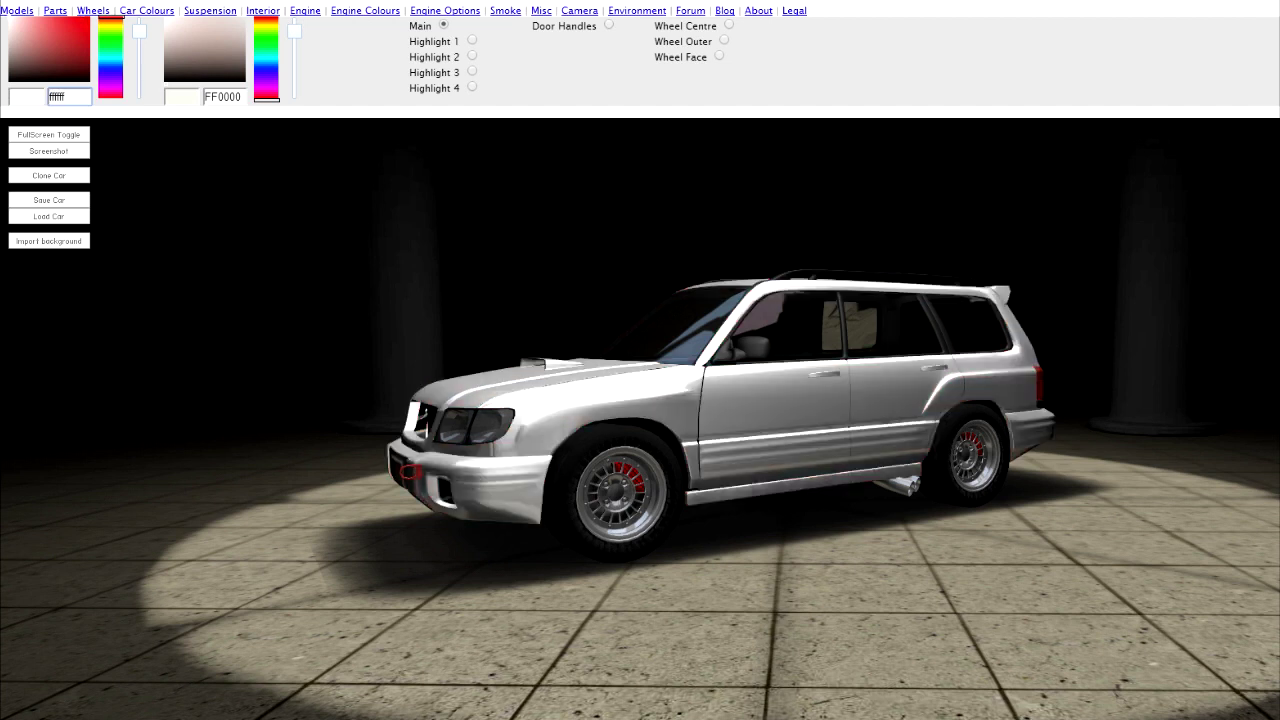
- Set the wheel centre and wheel outer colours to white (ffffff) with the first colour's intensity slider at its maximum
left_click(729, 25)
left_click(66, 96)
left_click_drag(65, 96, 49, 96)
key("ctrl+v")
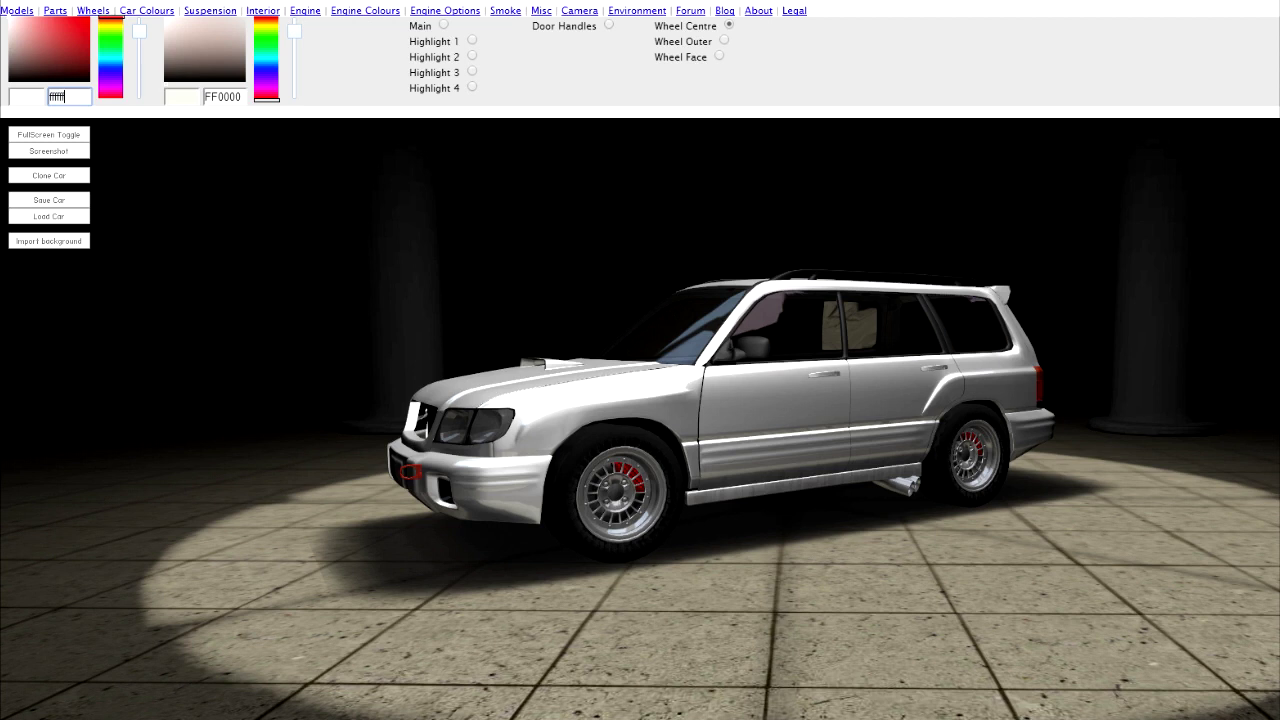
mouse_move(139, 31)
left_mouse_down()
mouse_move(139, 54)
mouse_move(139, 24)
left_mouse_up()
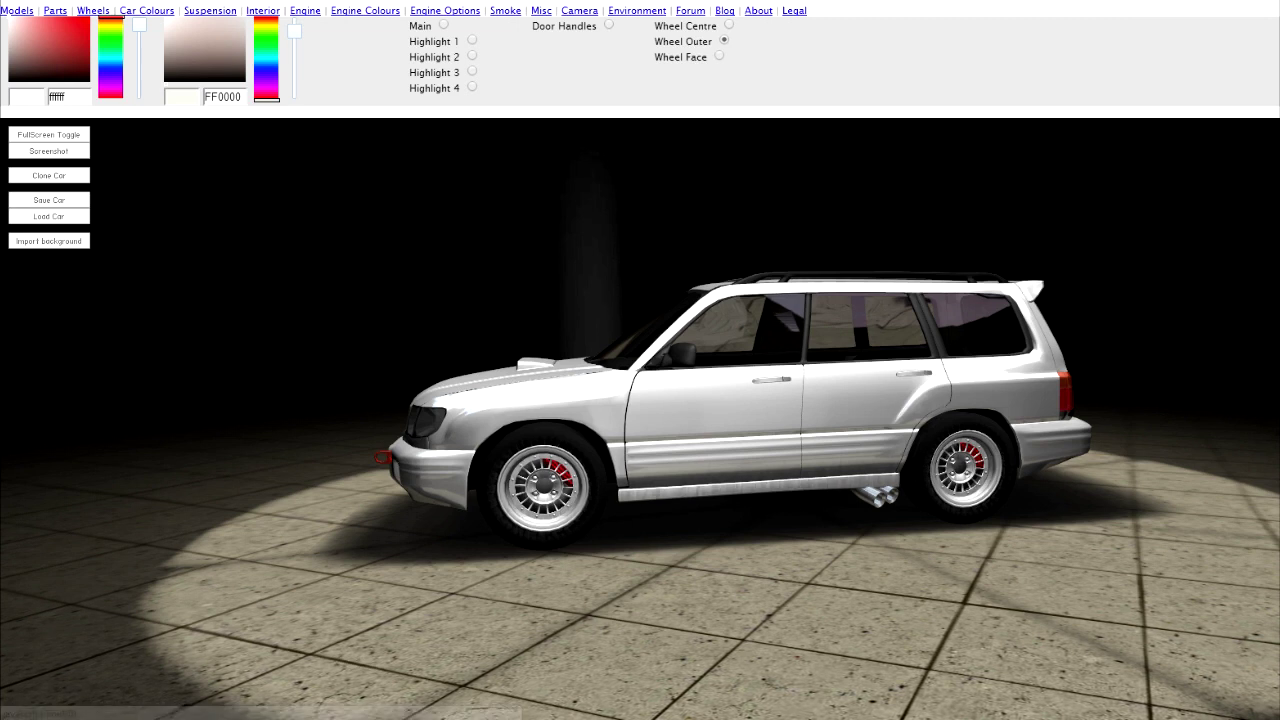
left_click(88, 18)
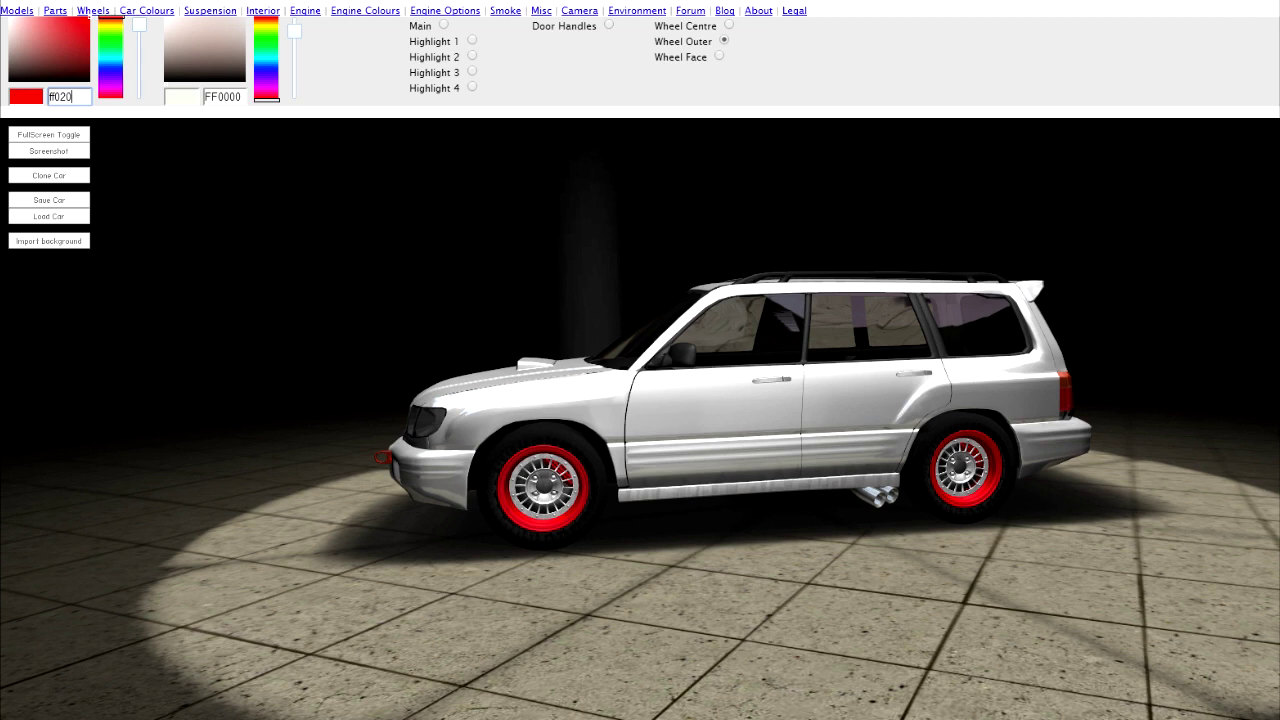
type("ffffff")
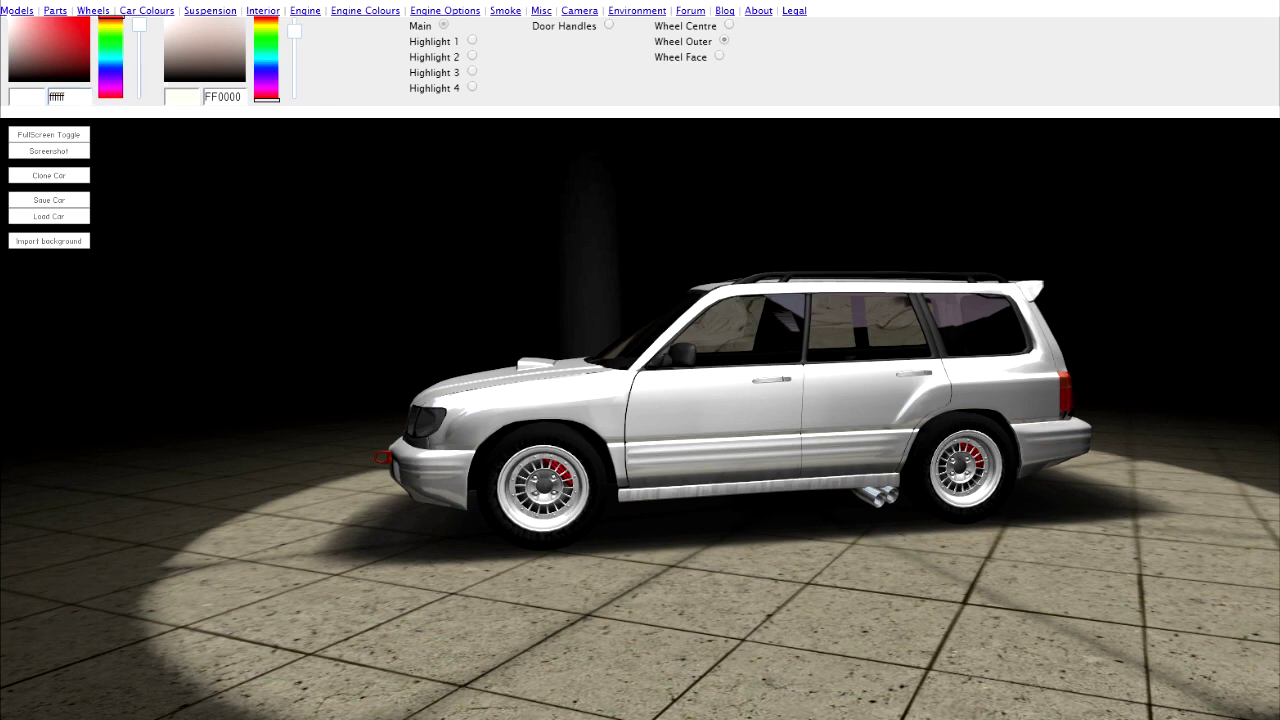
- Set the main body colour to red (fb0a0a) and raise the second colour's intensity slider to its maximum
left_click(86, 18)
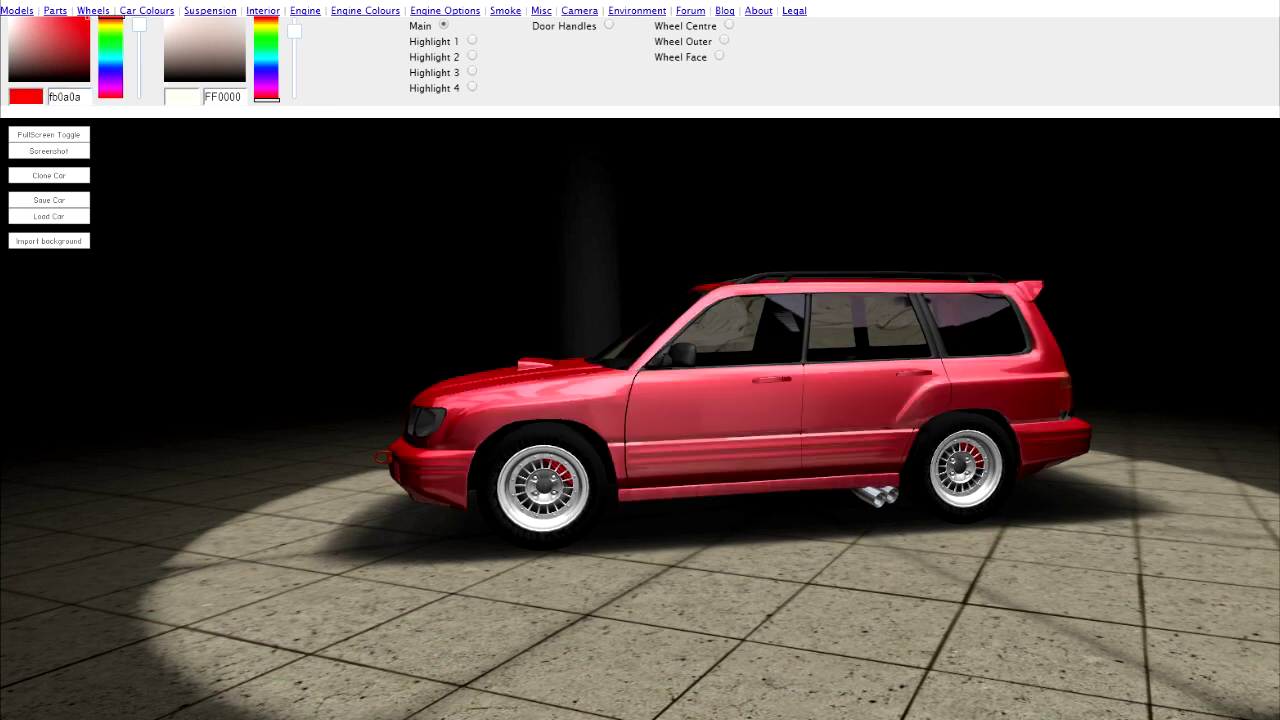
mouse_move(294, 31)
left_mouse_down()
mouse_move(294, 84)
mouse_move(294, 24)
left_mouse_up()
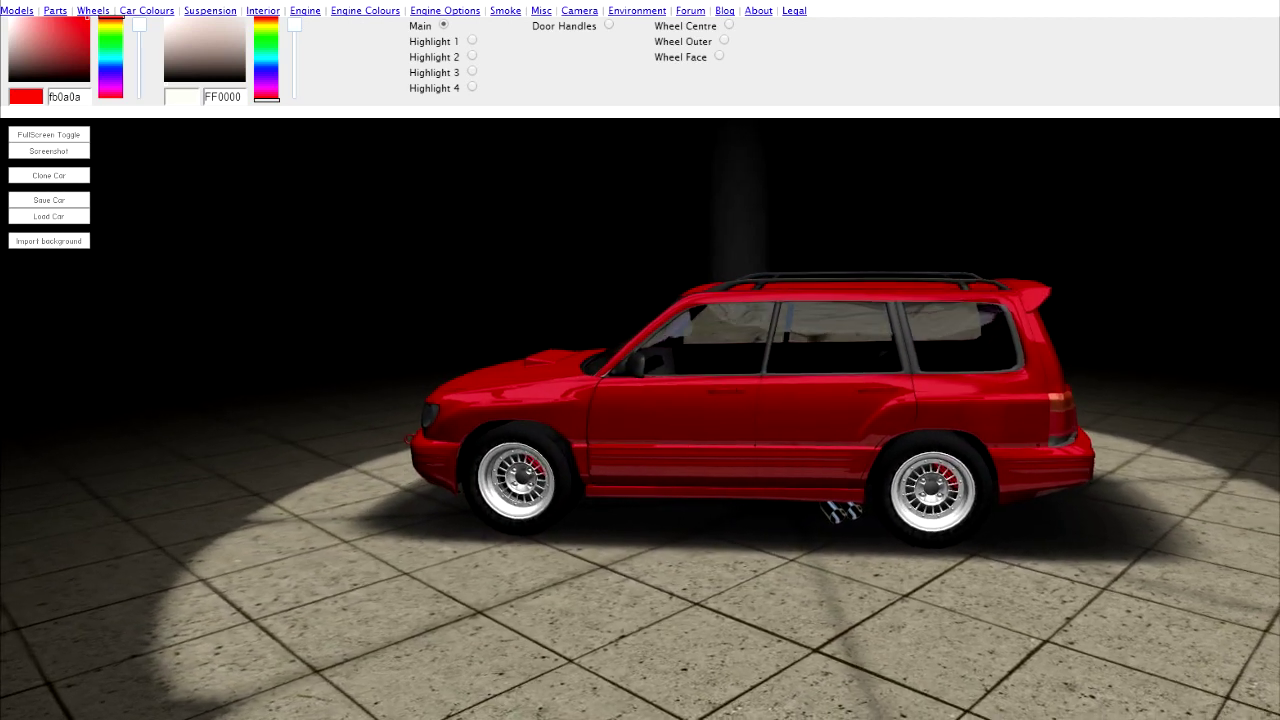
- Fit the interior with the Type 01 dash and Type 1 driver's, passenger and back seats
left_click(262, 10)
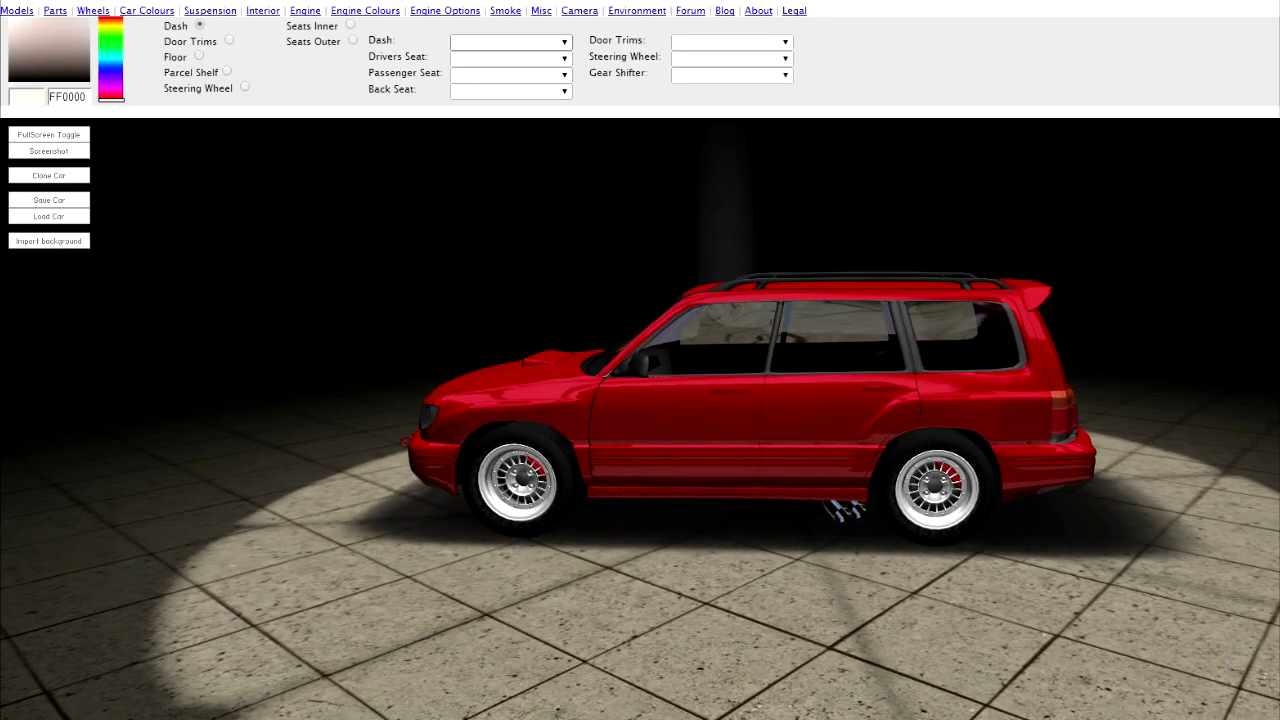
left_click(510, 42)
left_click(472, 58)
left_click(510, 58)
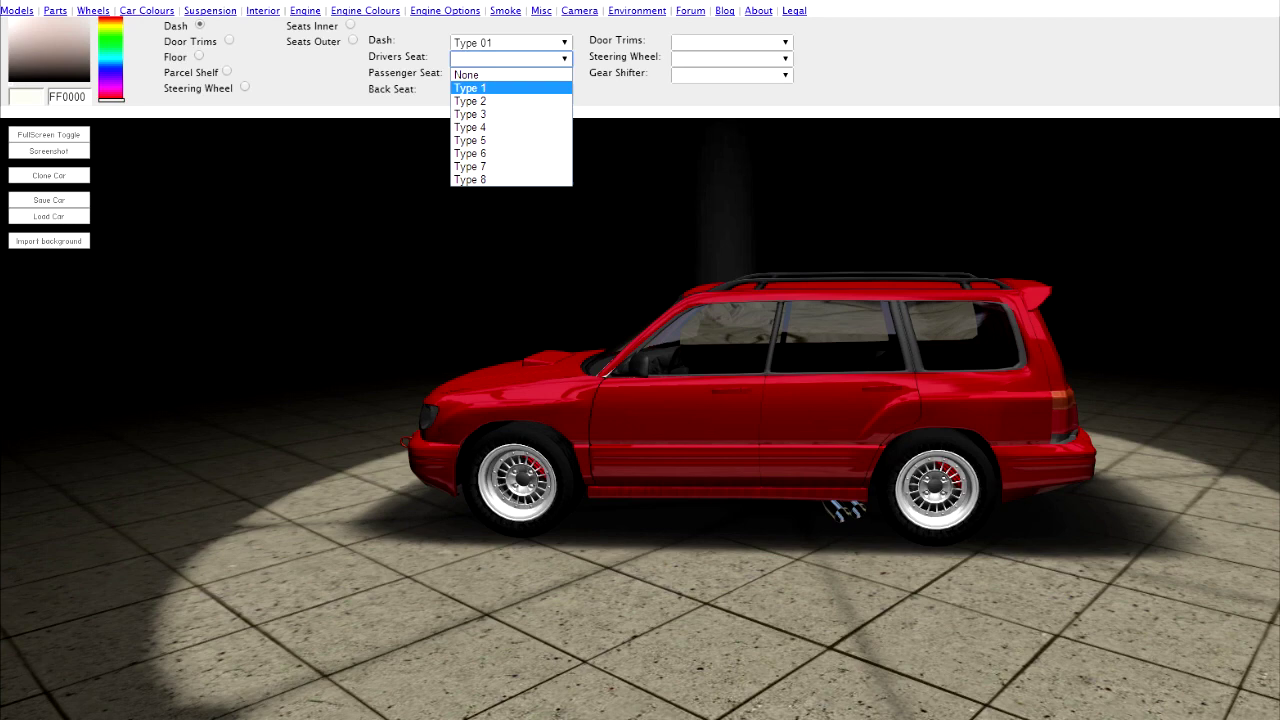
left_click(475, 88)
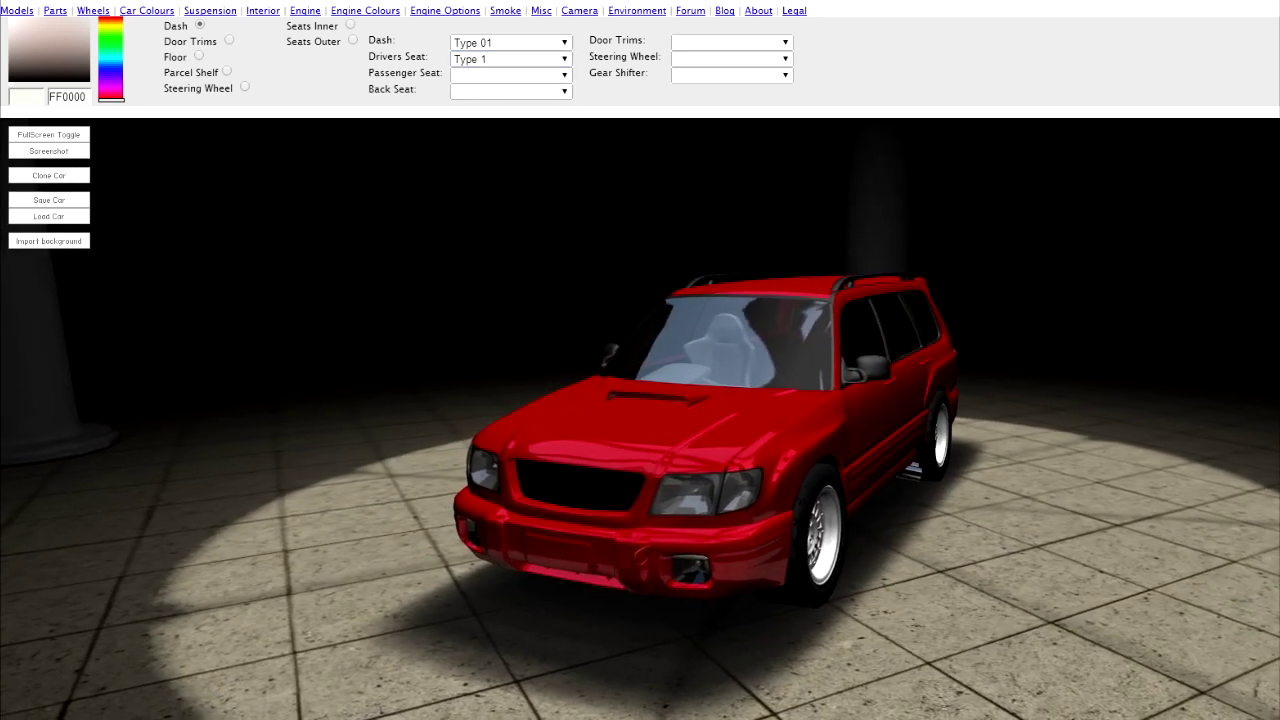
left_click(510, 75)
left_click(475, 102)
left_click(510, 91)
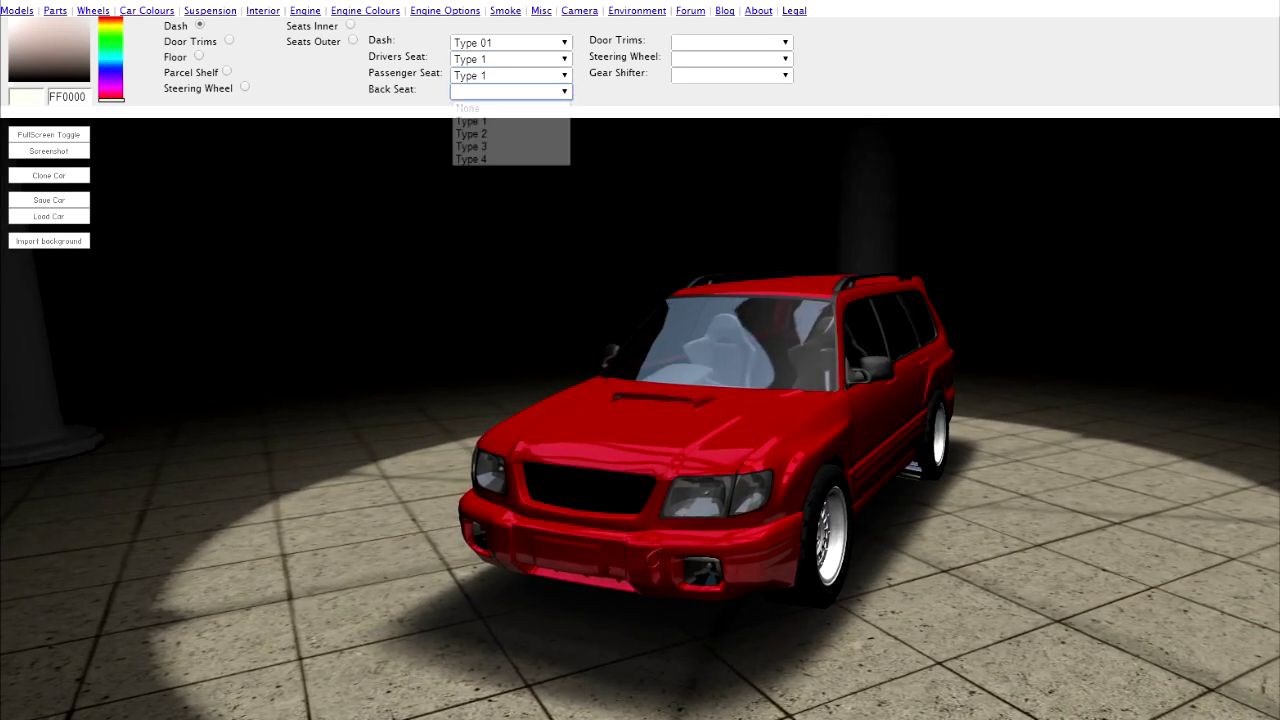
left_click(470, 120)
- Fit Type 2 door trims, the Type 4 steering wheel and the Type 1 gear shifter in the interior
left_click(731, 42)
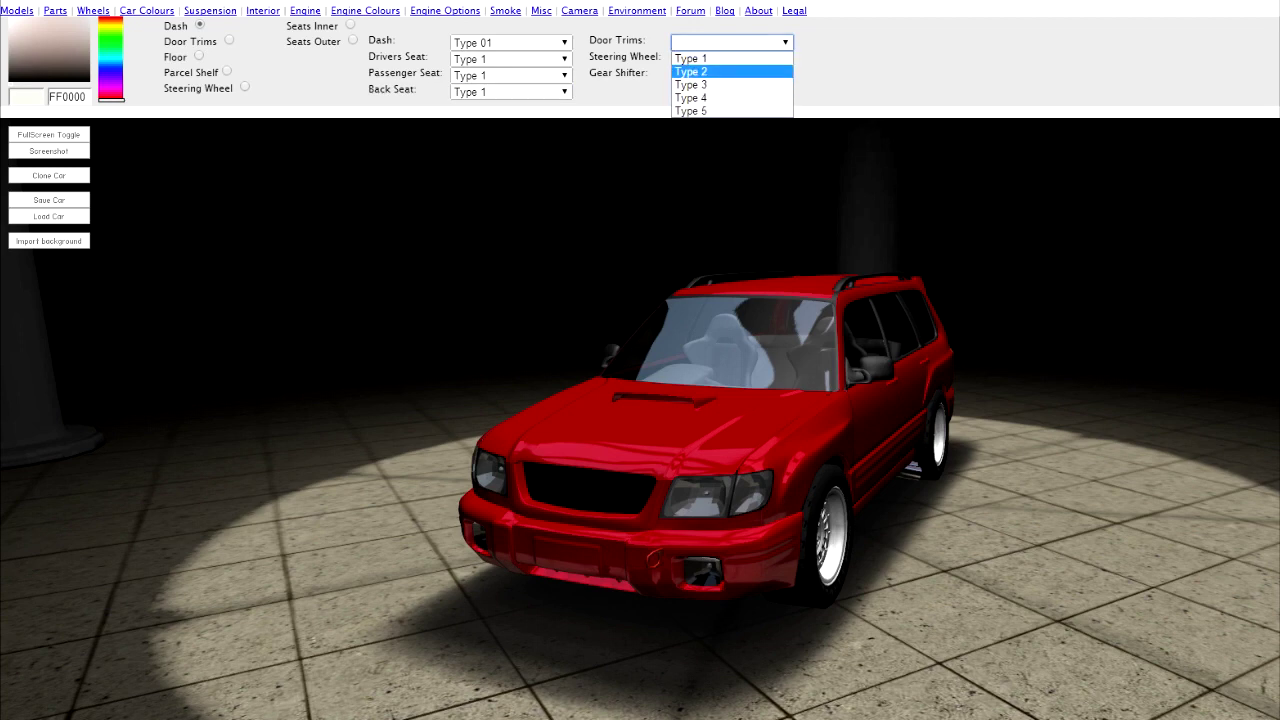
left_click(690, 71)
left_click(731, 59)
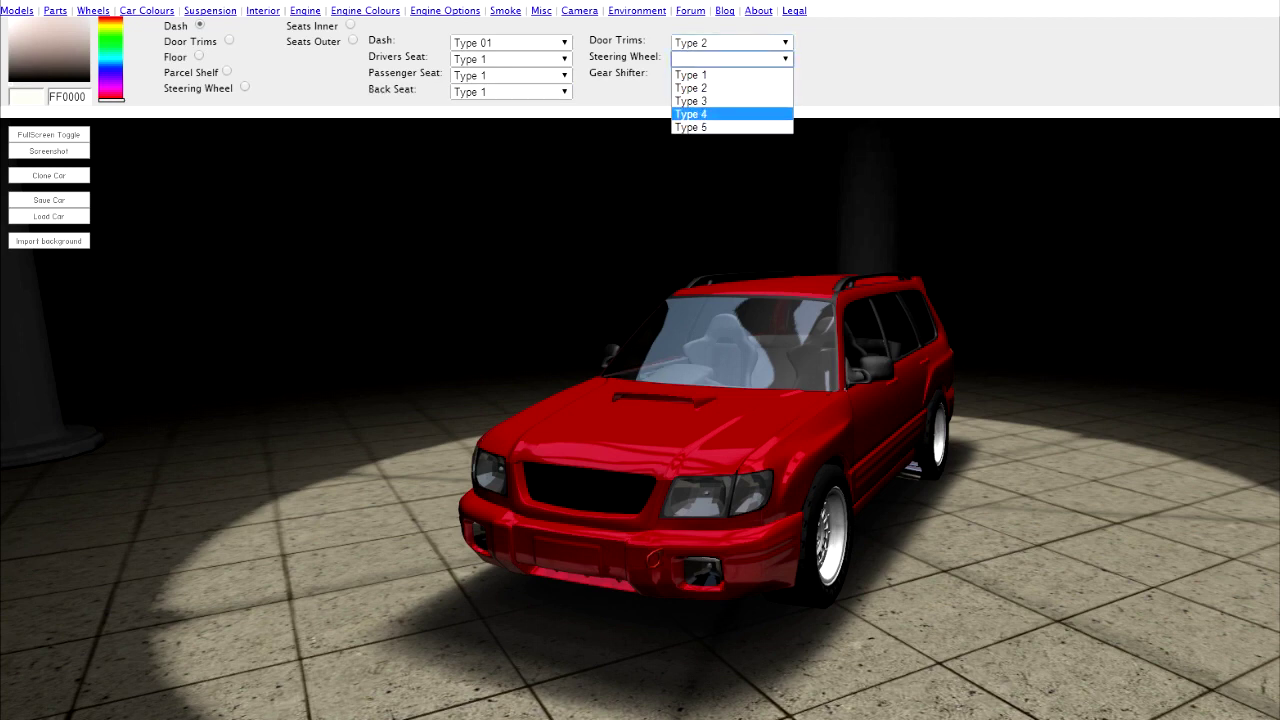
left_click(690, 126)
left_click(731, 75)
left_click(690, 89)
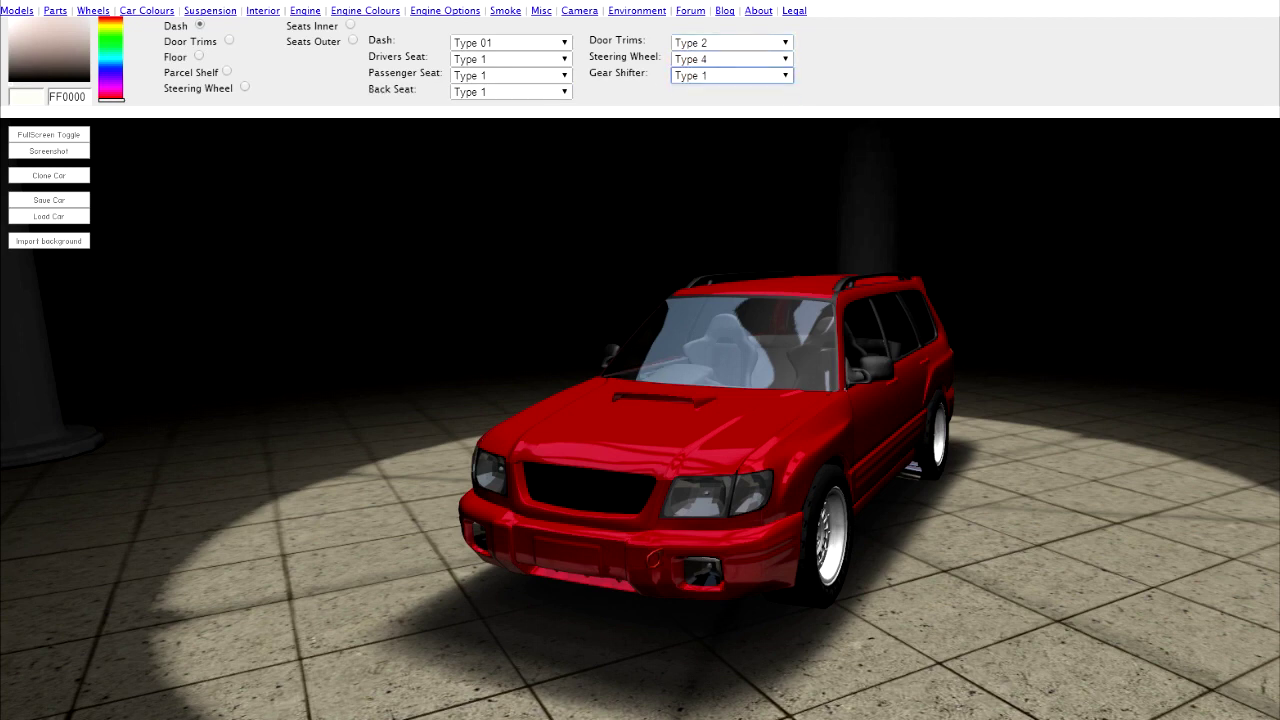
- Colour the interior near-black, using 090101 for the dash, 090303 for the parcel shelf and 060000 for the outer seats
left_click(81, 79)
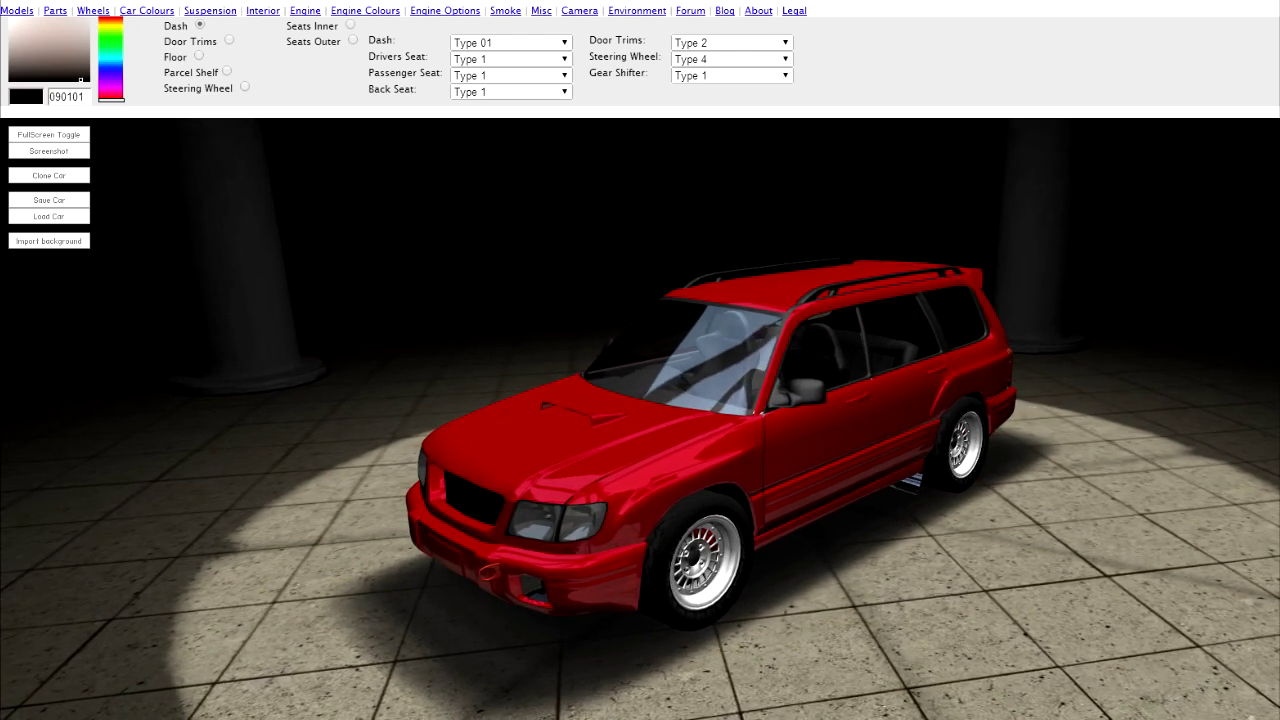
left_click_drag(81, 80, 65, 80)
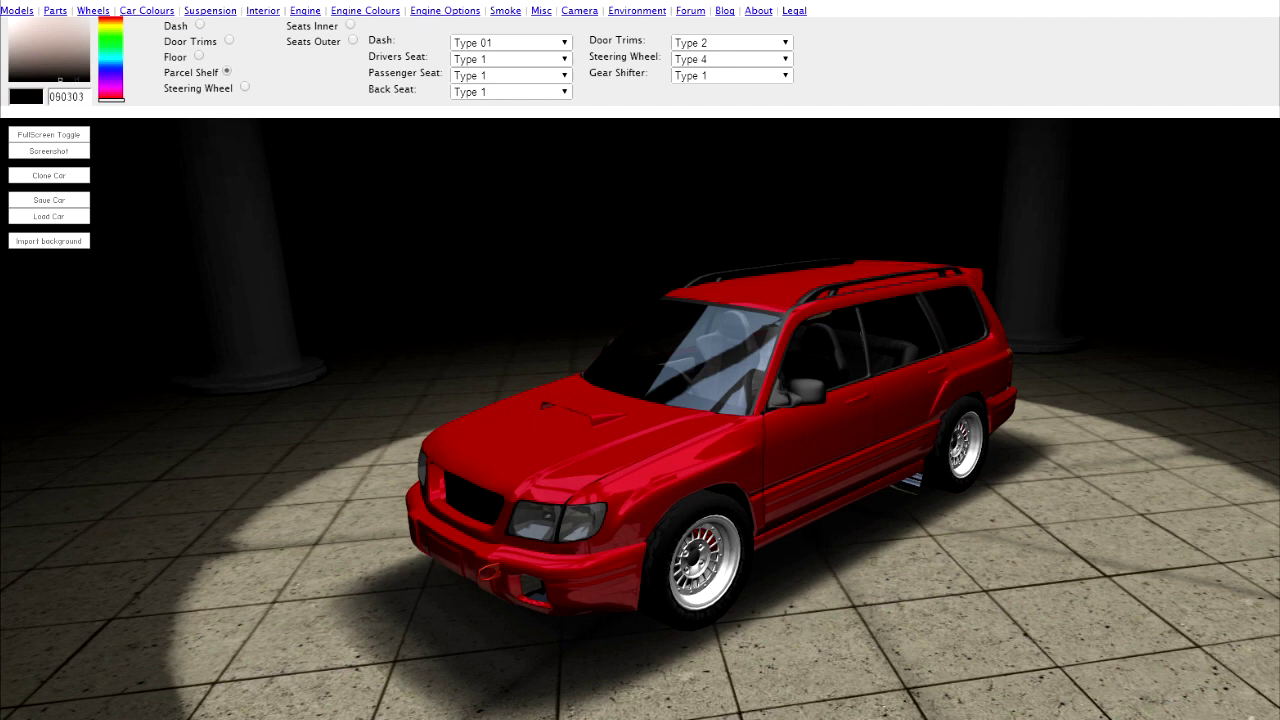
left_click(67, 79)
left_click(75, 80)
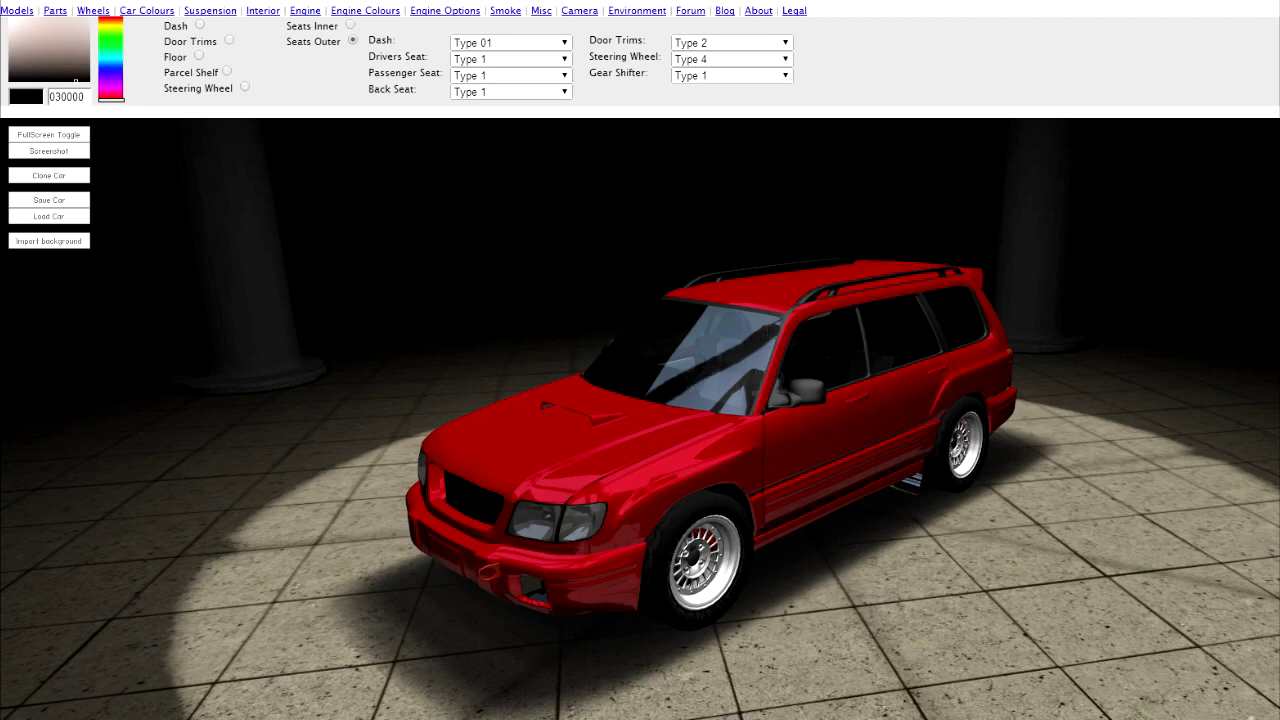
left_click(84, 80)
left_click_drag(700, 420, 520, 420)
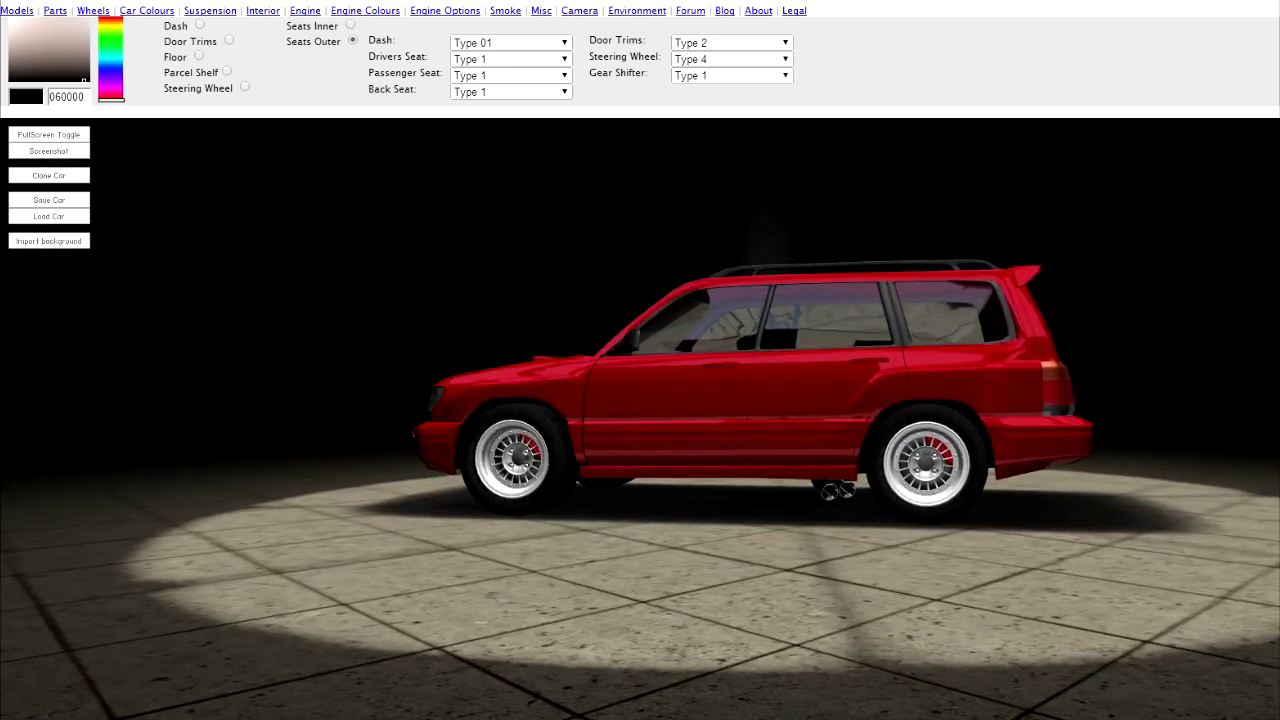
- Fit the 510 Box guards from the unfiltered Guards list onto the S-SF
left_click(55, 10)
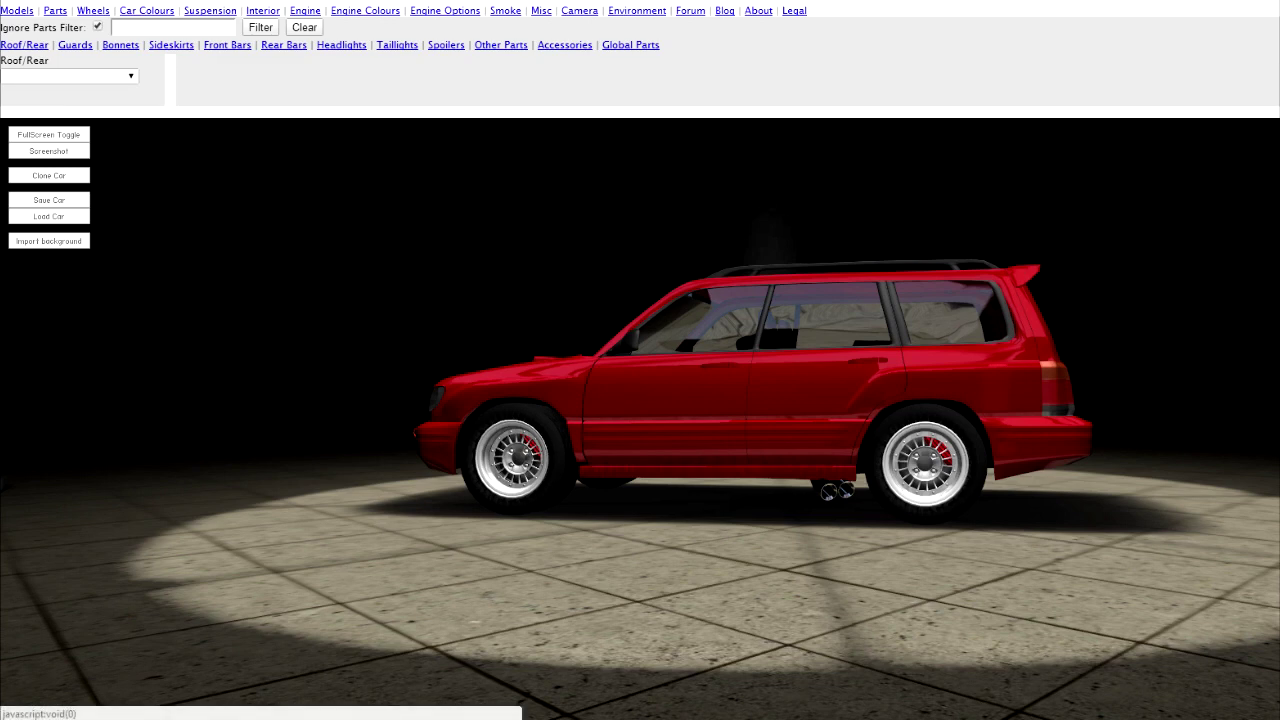
left_click(69, 76)
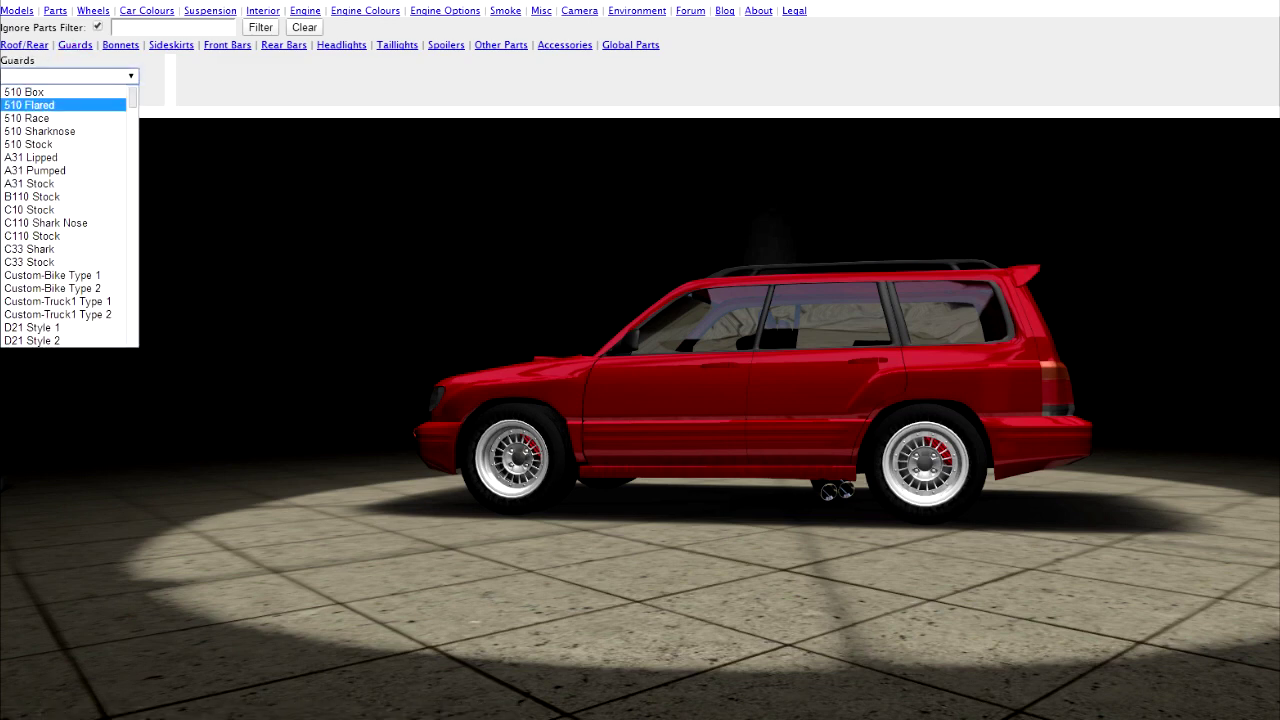
left_click(24, 91)
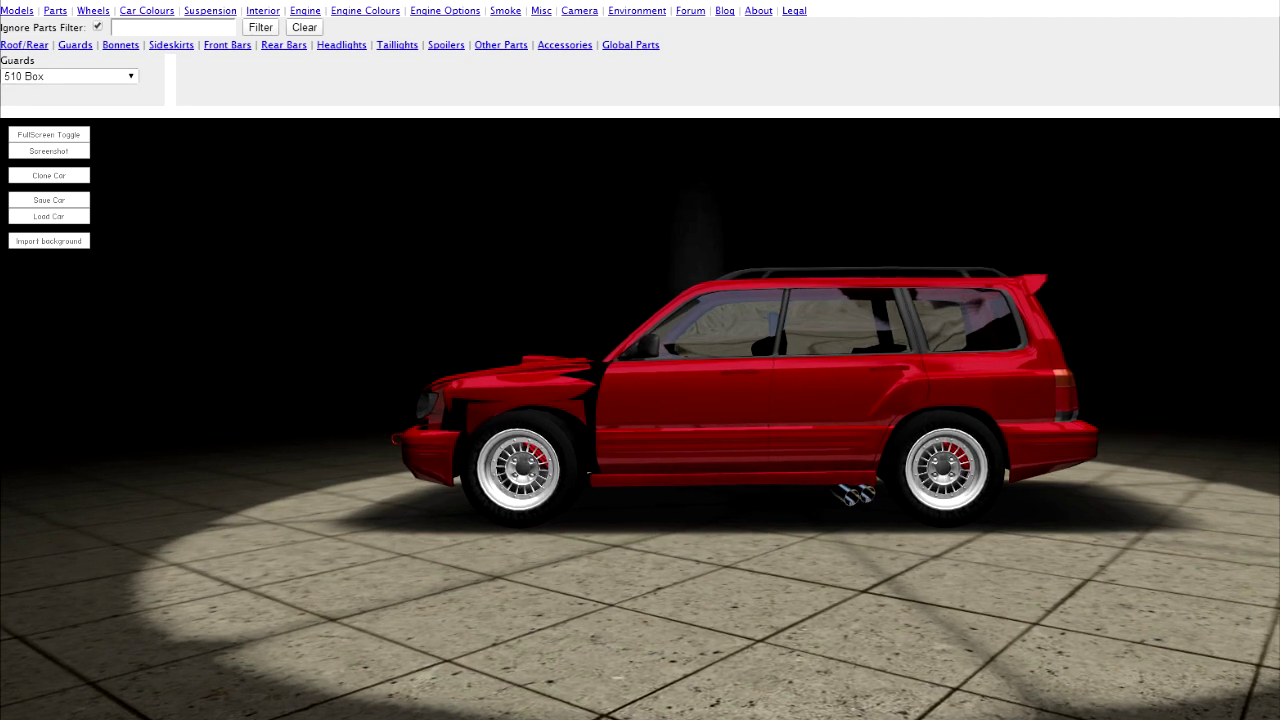
- Stop ignoring the parts filter and refit the S-SF Stock guards
left_click(97, 26)
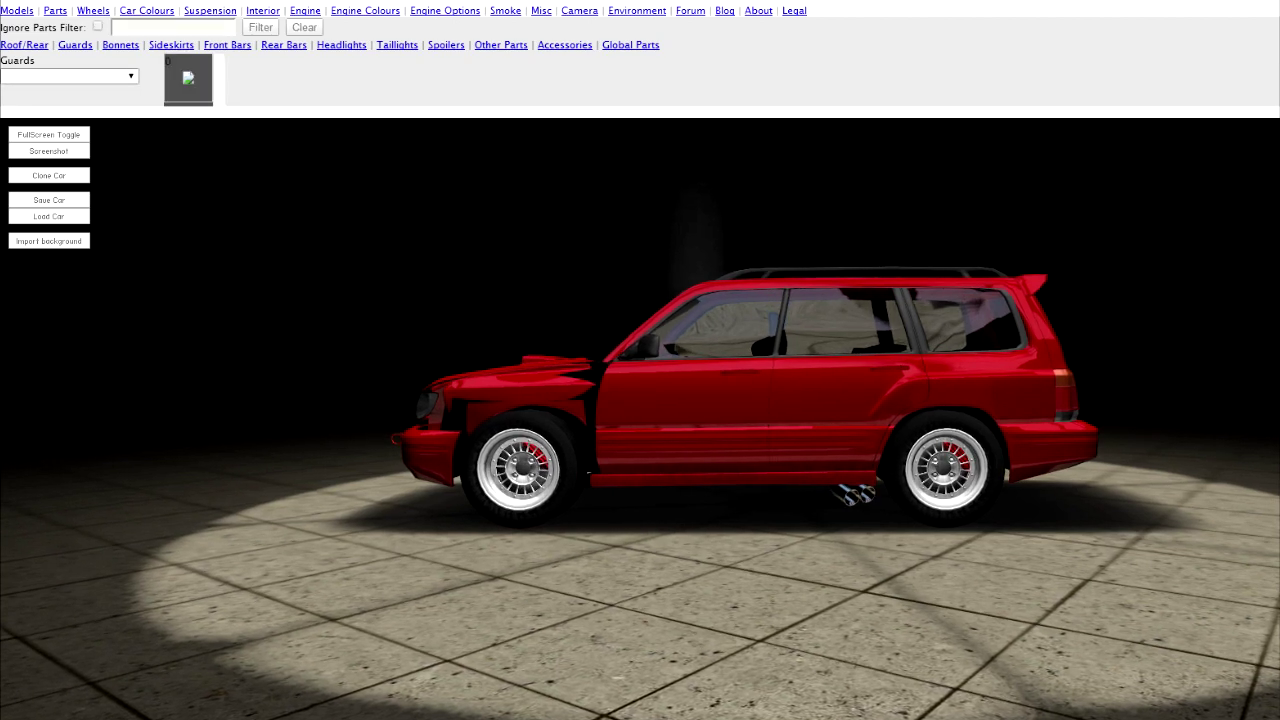
left_click(69, 76)
left_click(24, 91)
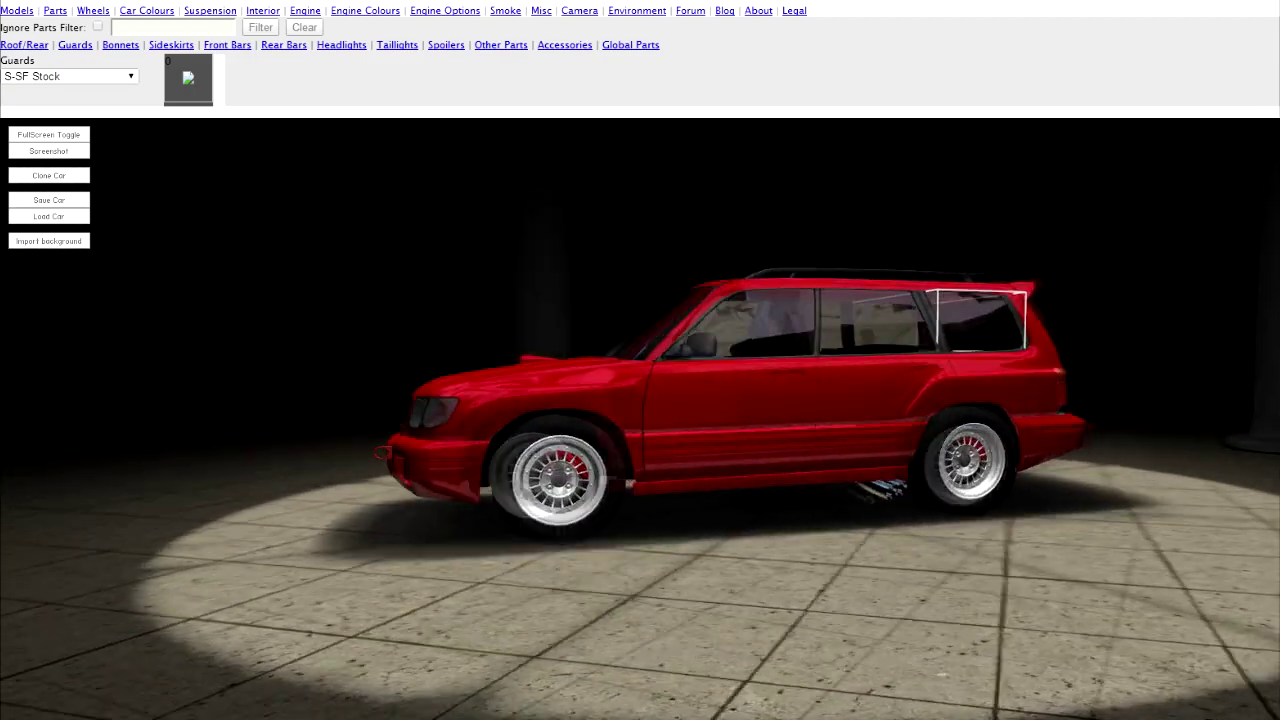
- Change the car model from the S-SF to the X13
left_click(17, 10)
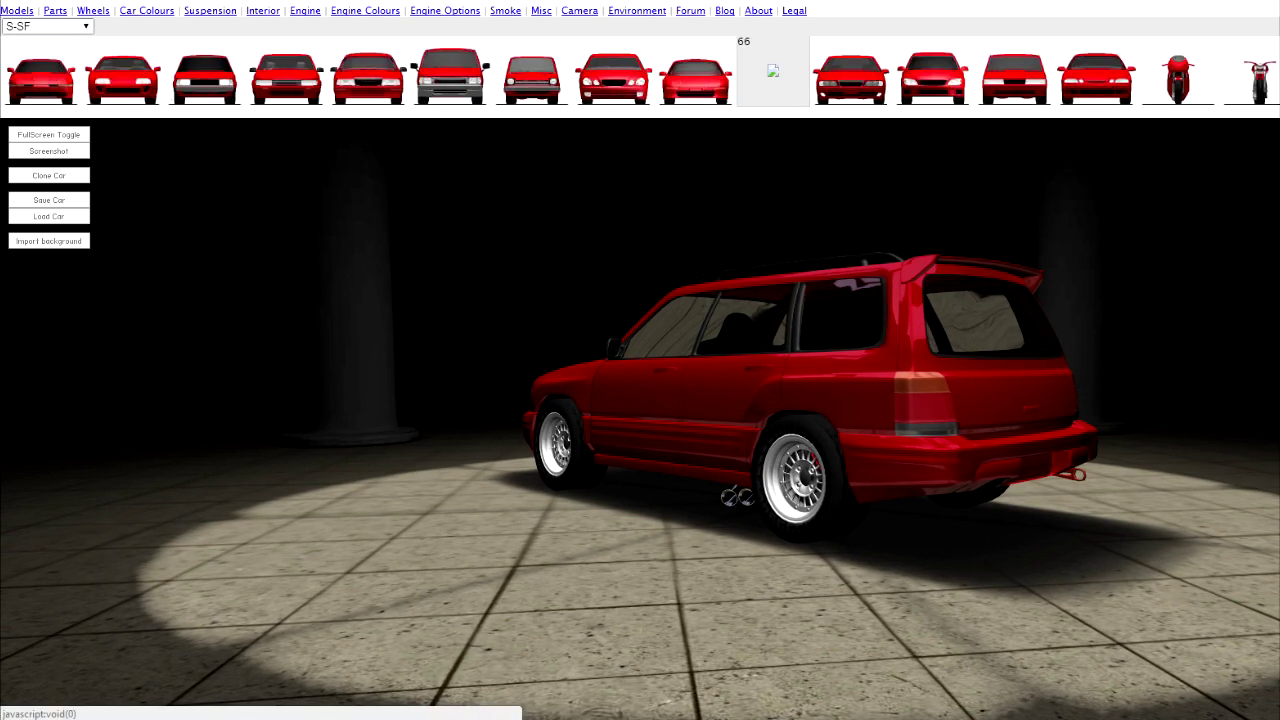
left_click(47, 26)
left_click(47, 26)
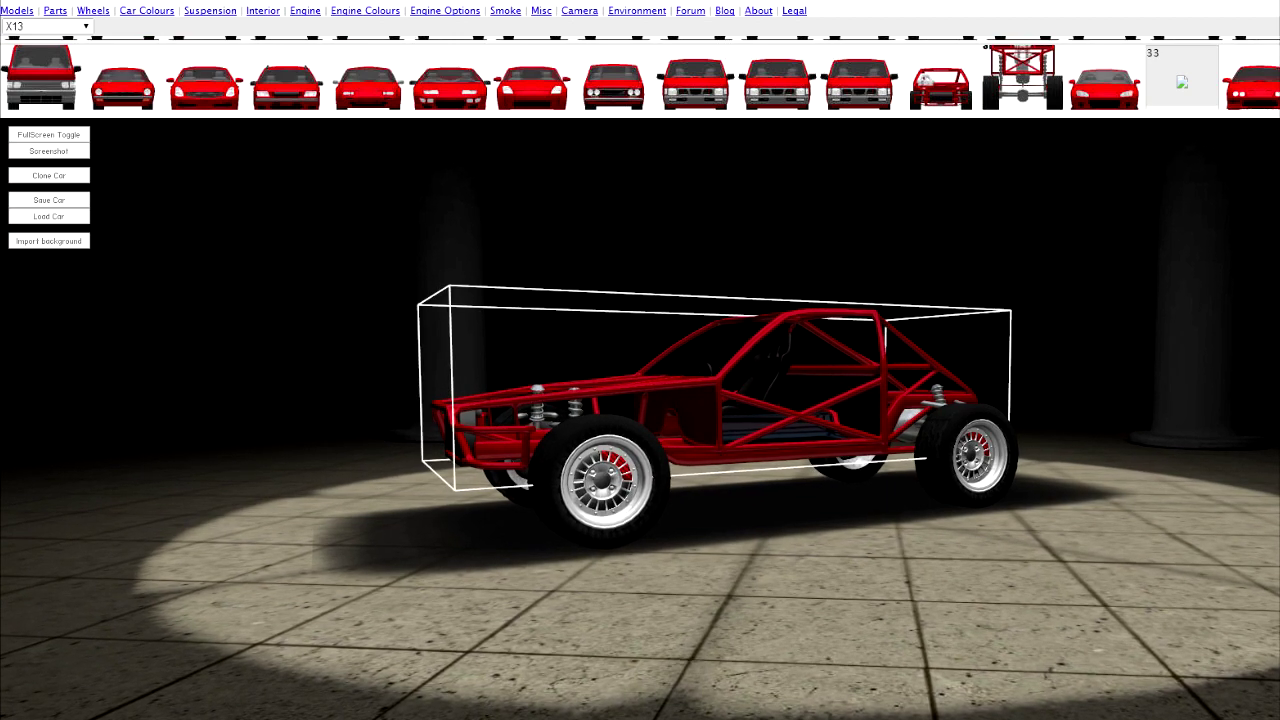
- Shift the X13 tube-frame chassis sideways so it sits centred between the wheels, and finish moving the part
right_click(634, 384)
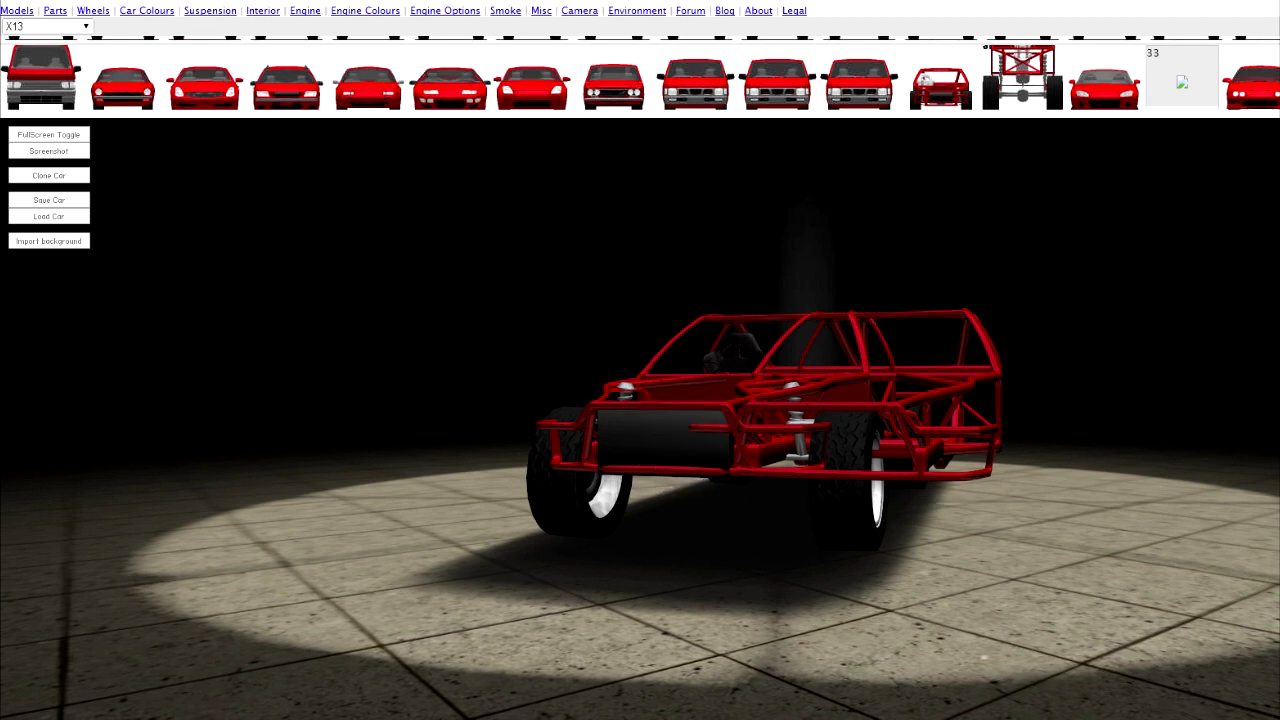
left_click(904, 488)
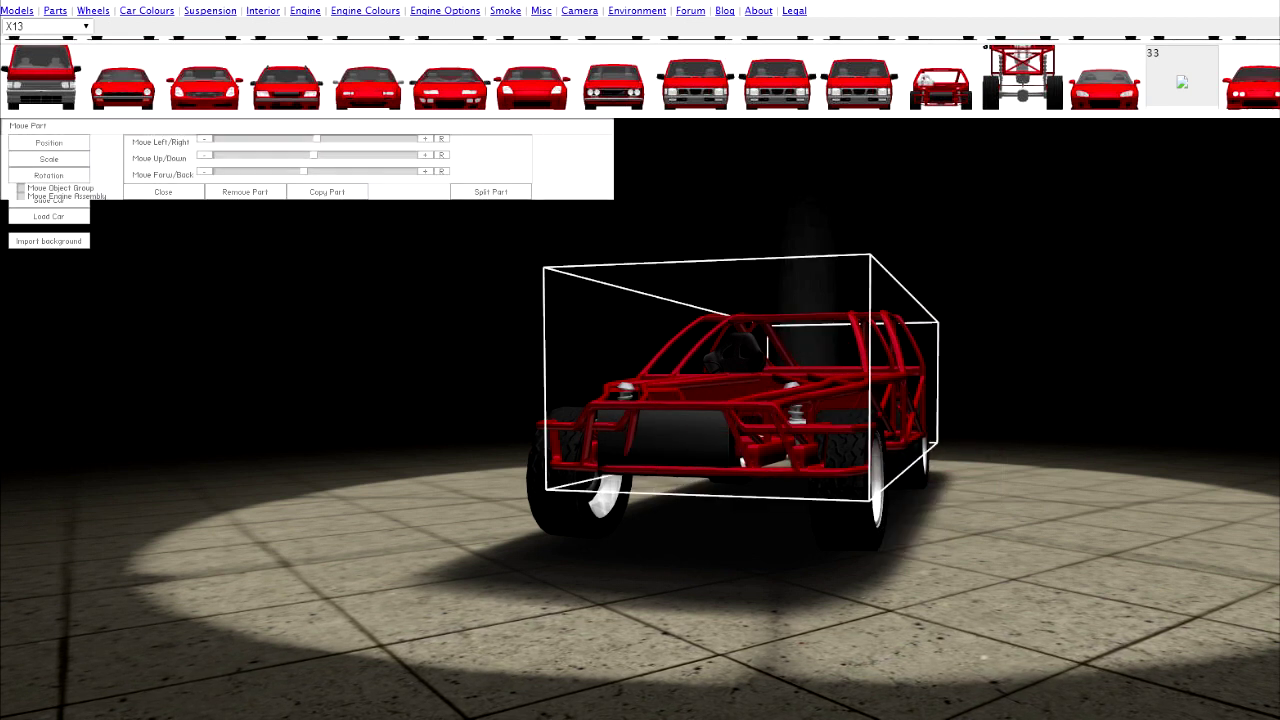
left_click(425, 139)
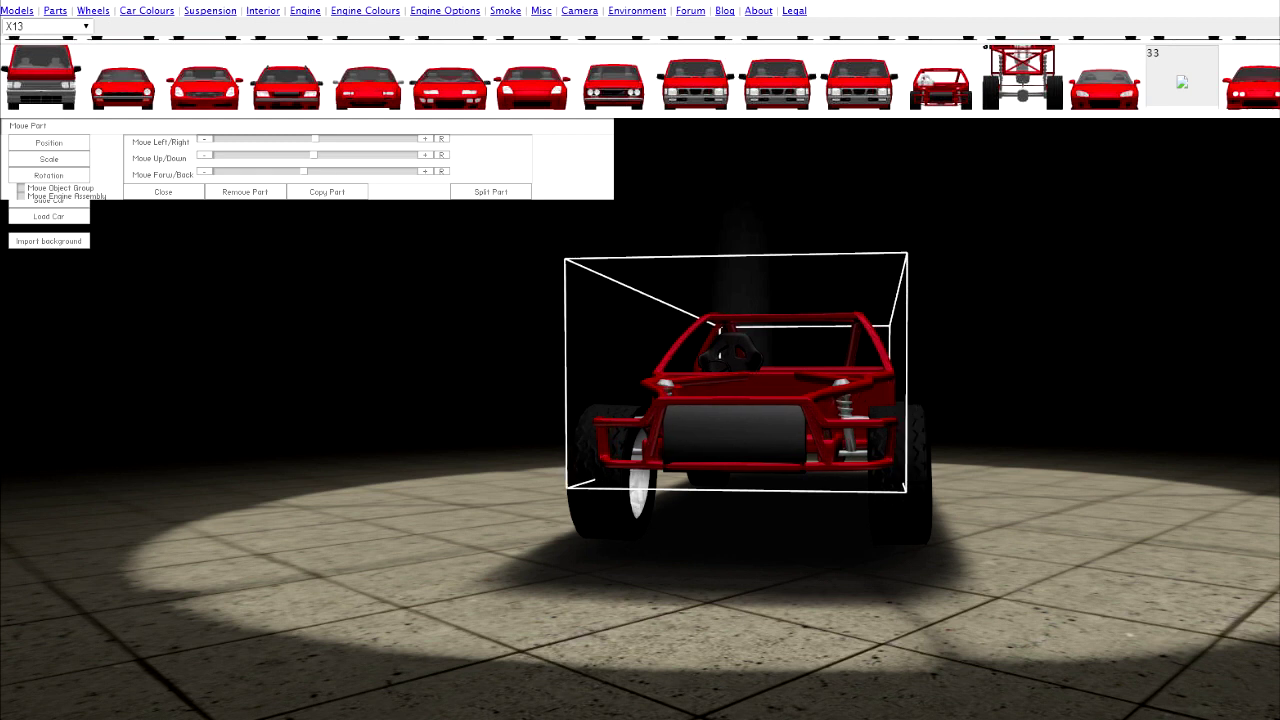
left_click(163, 191)
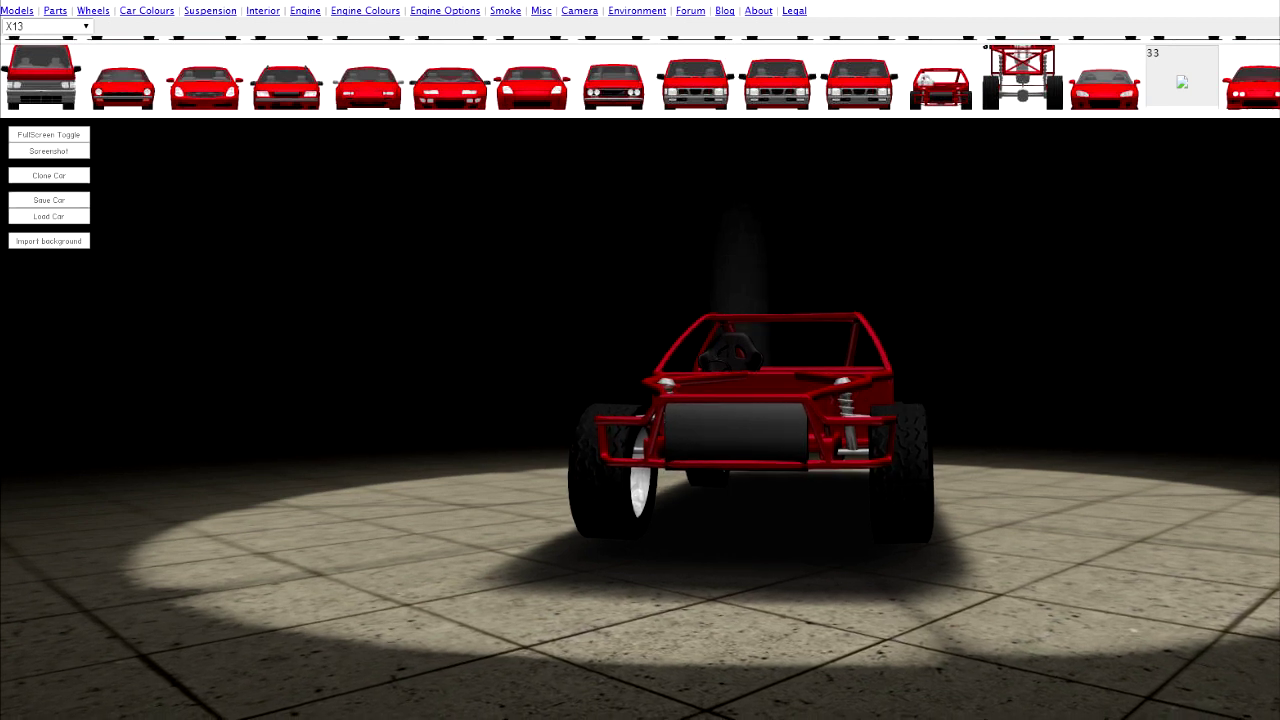
scroll(150, 100, "down", 1)
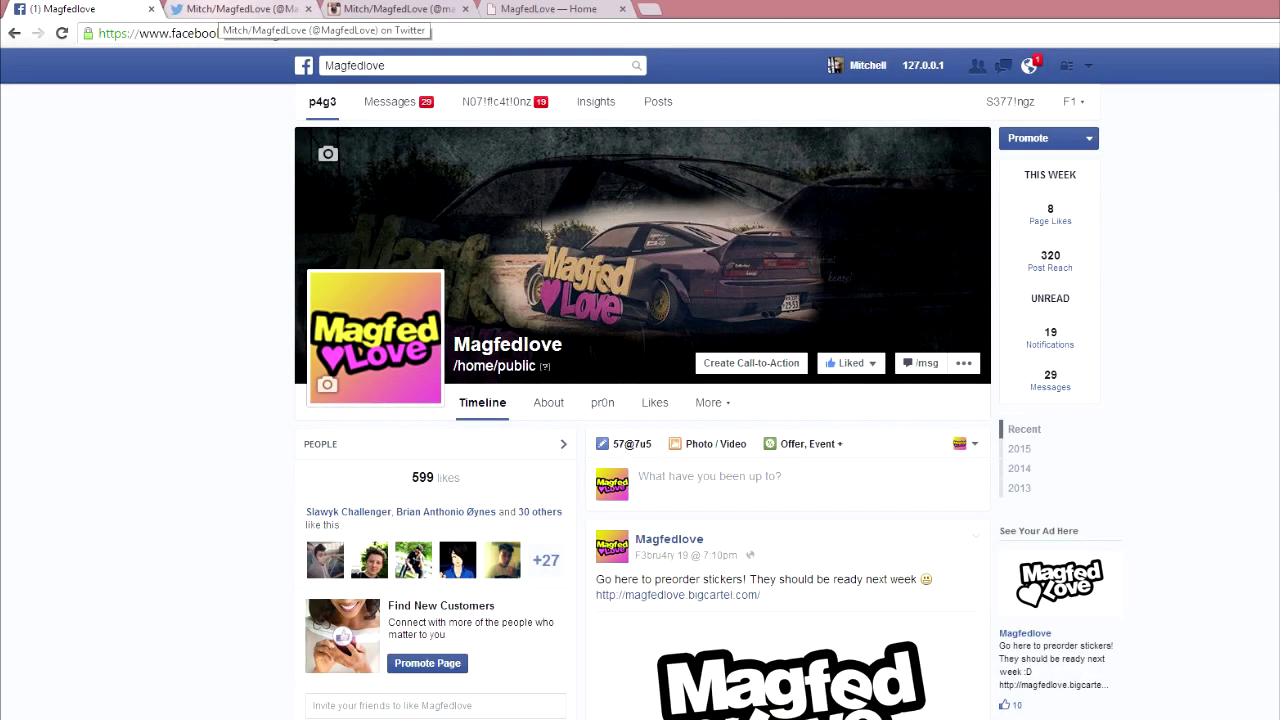
- Switch in the web browser from the MagfedLove Facebook page through the Twitter and Instagram profiles to the Big Cartel sticker store
left_click(235, 9)
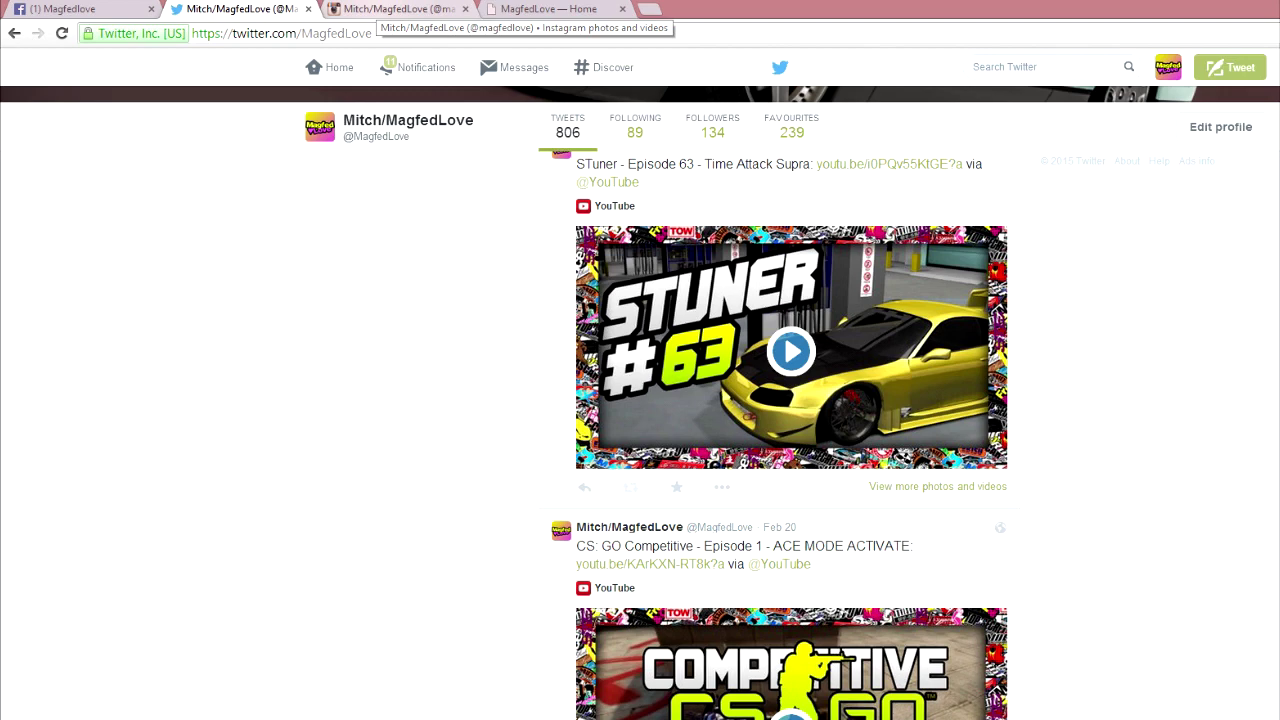
left_click(395, 9)
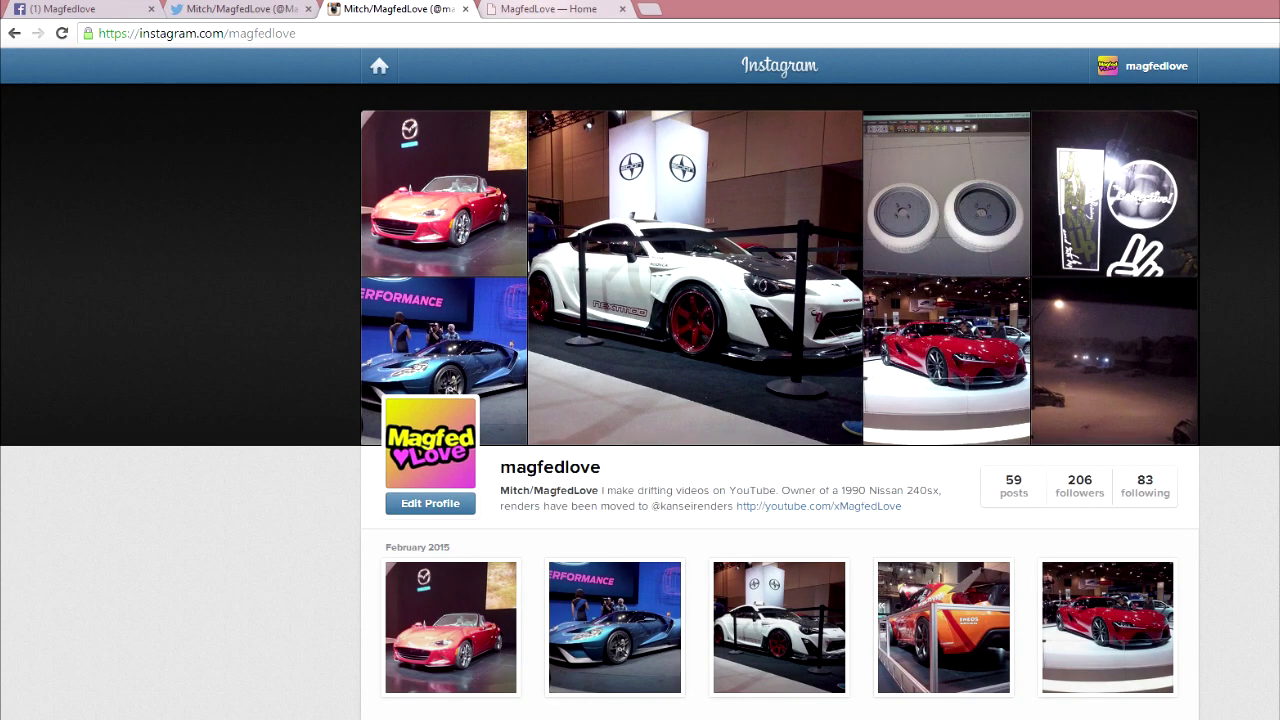
key("ctrl+Tab")
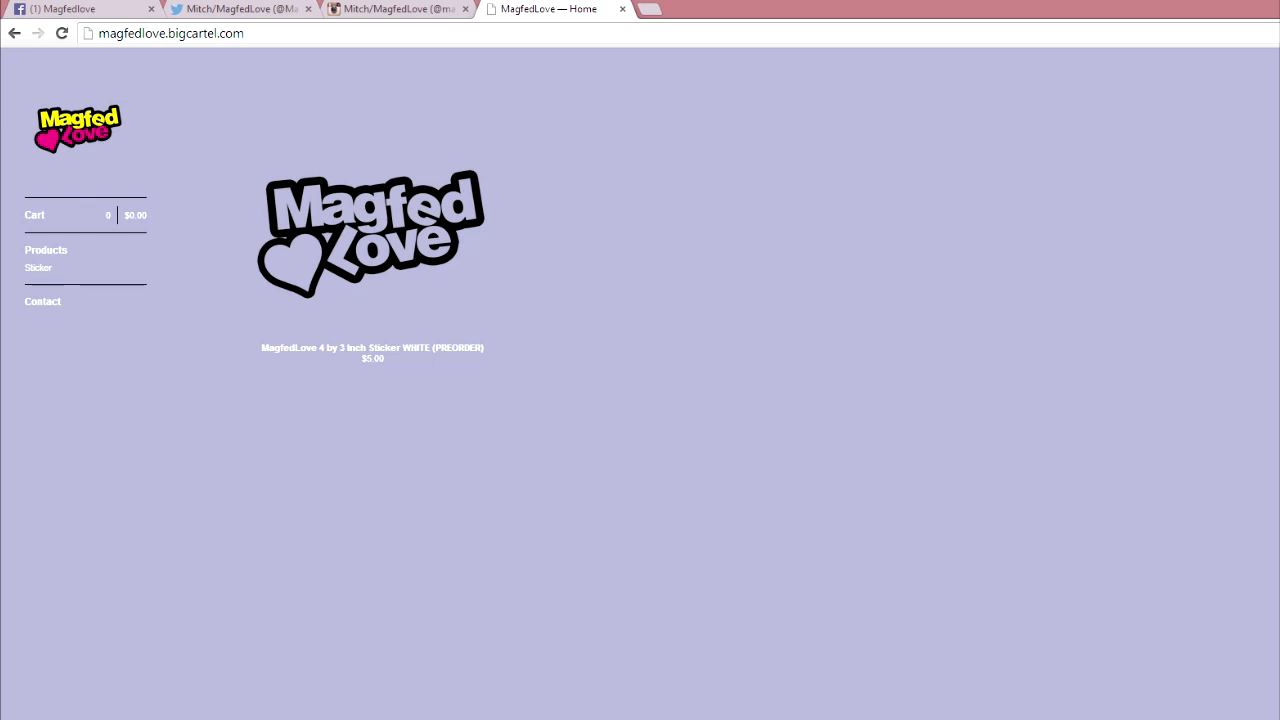